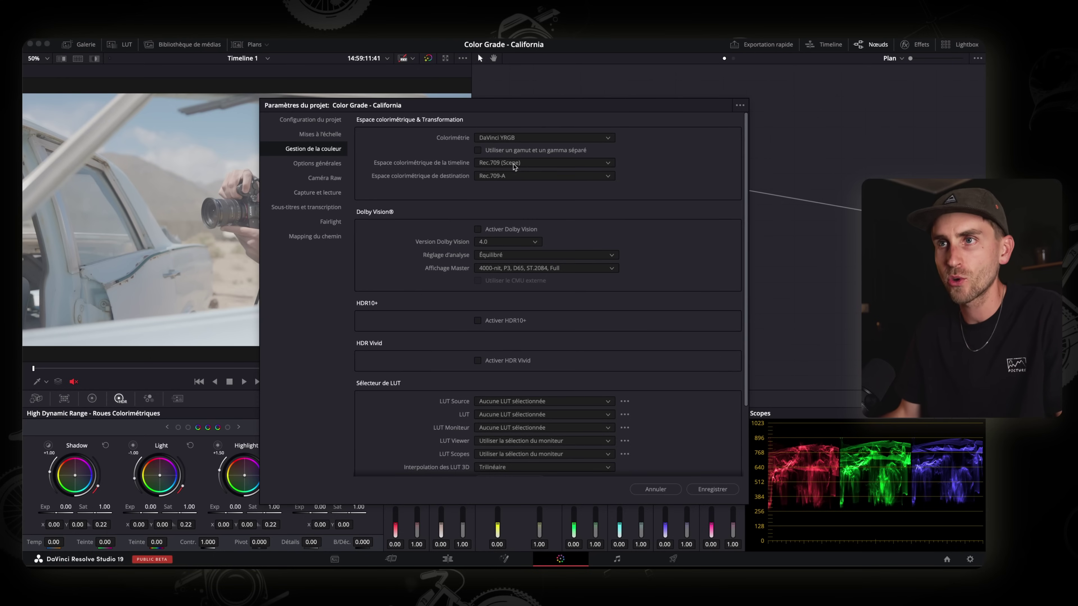
Set the project's timeline color space to DaVinci WG/Intermediate and its output color space to Rec.709-A
left_click(511, 163)
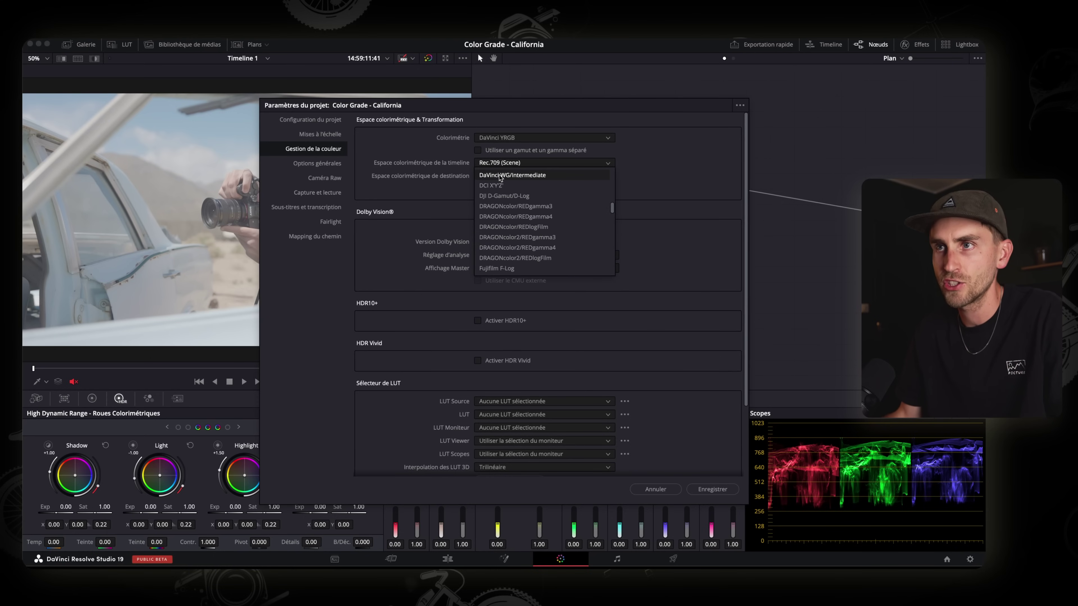
left_click(500, 174)
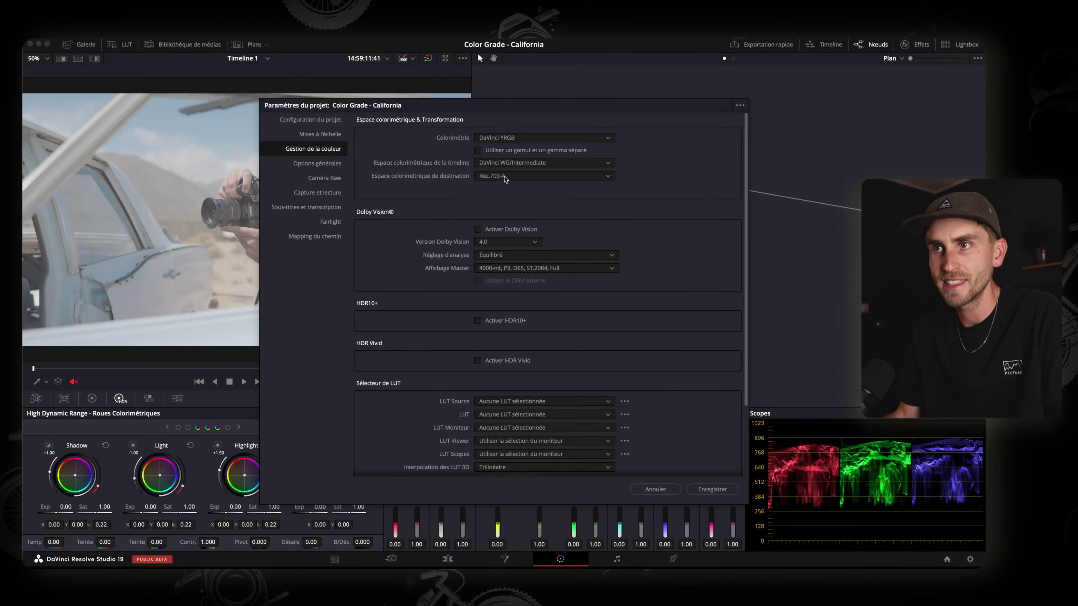
left_click(505, 176)
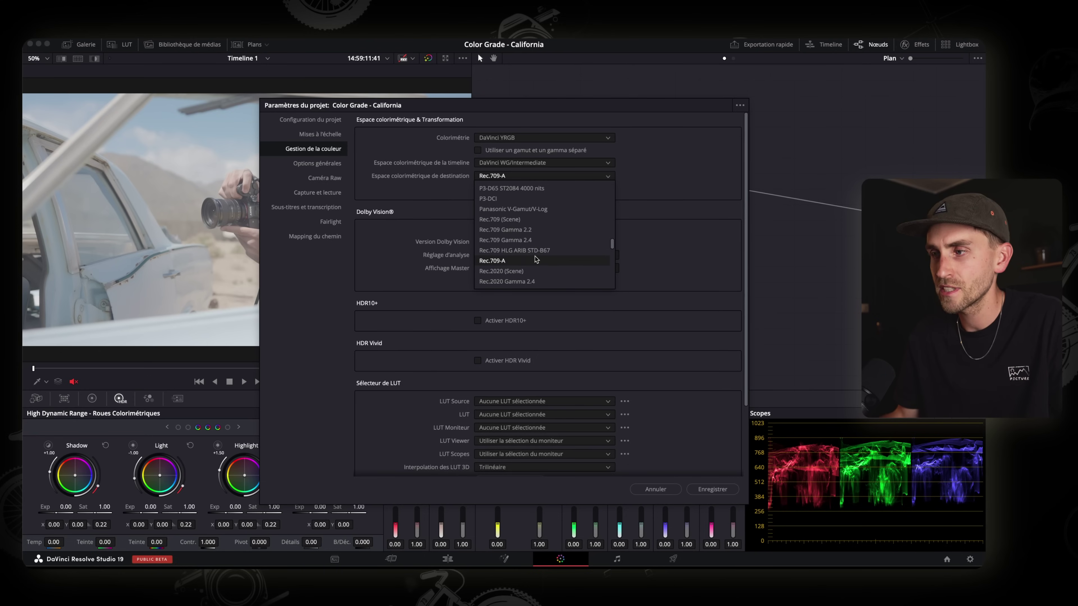
left_click(536, 260)
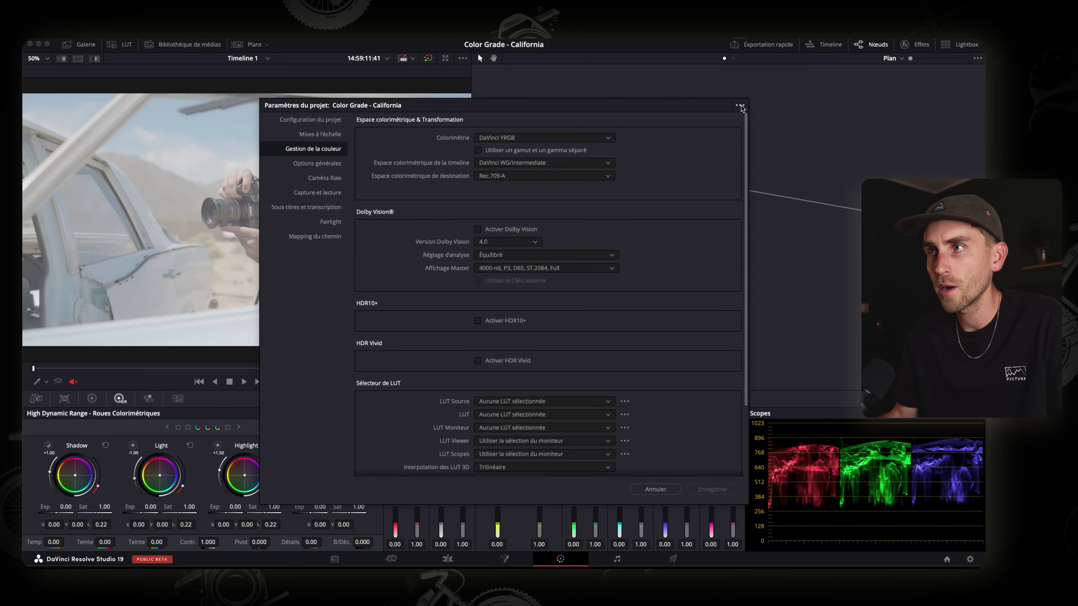
Set the current project settings as the default preset and close the project settings
left_click(740, 107)
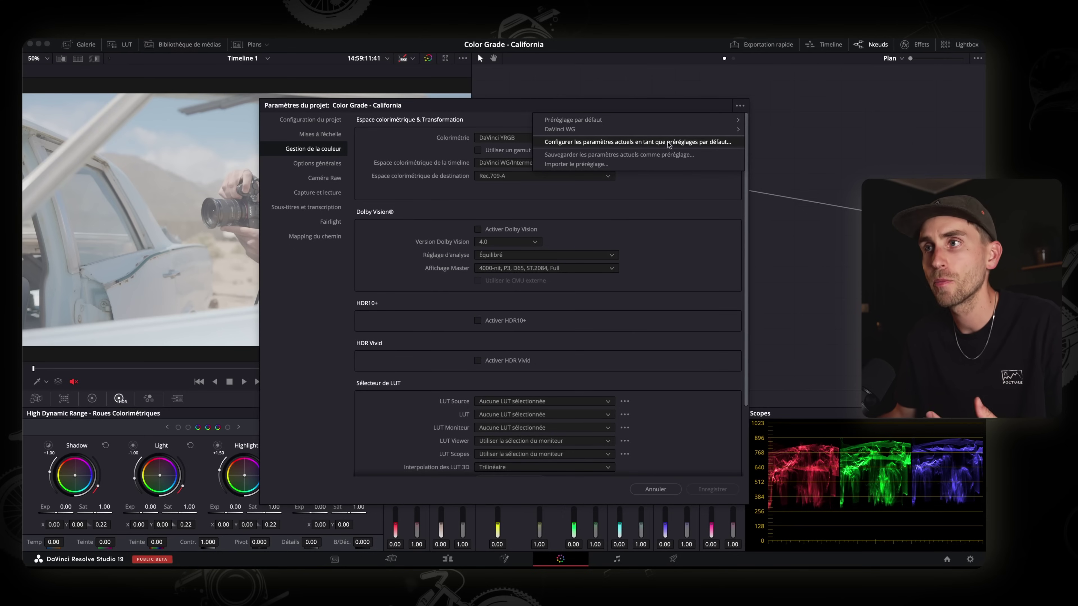
left_click(666, 142)
left_click(582, 334)
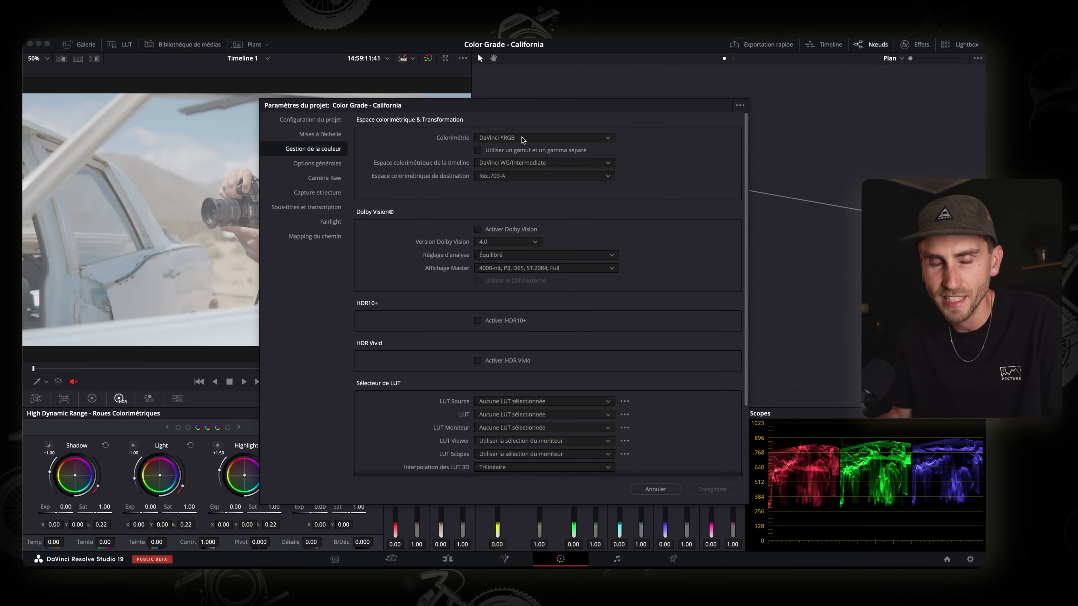
left_click(662, 492)
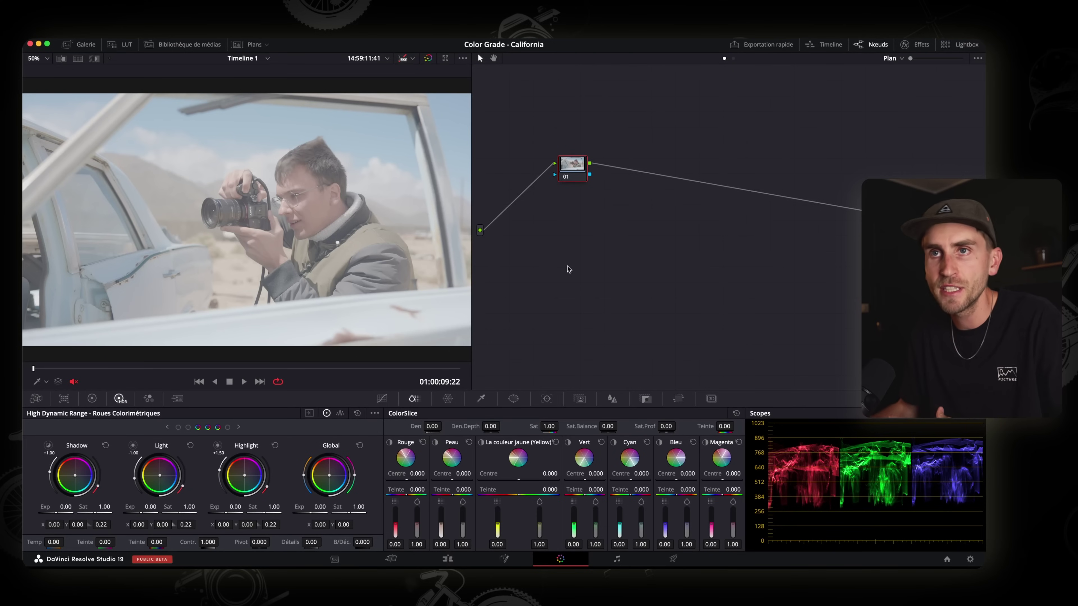
Check the general system preferences for Mac display color profiles and automatic Rec.709-A tagging, and save them
left_click(87, 36)
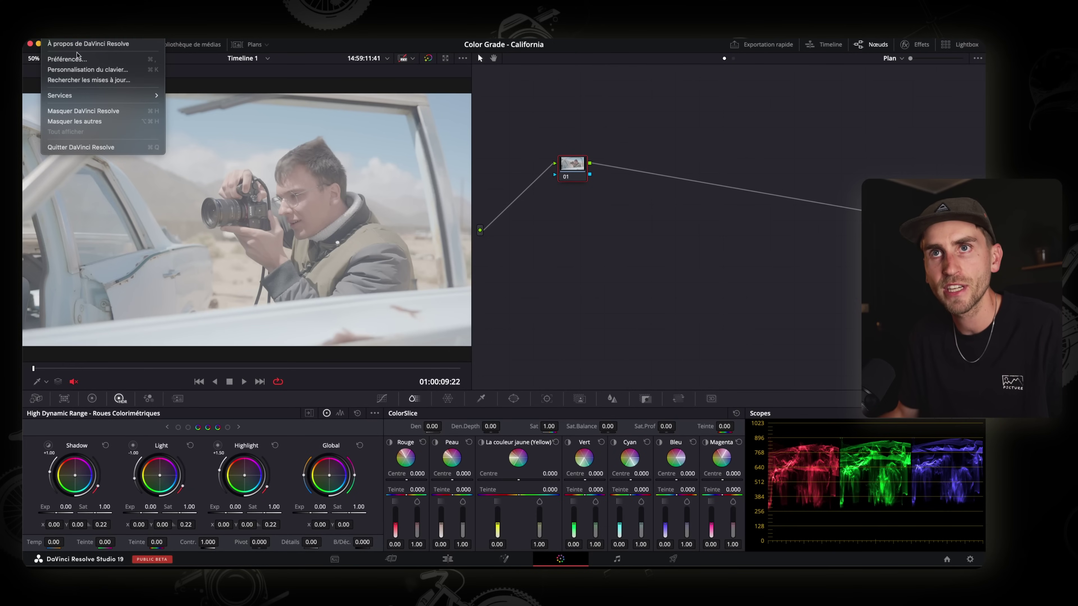
left_click(72, 59)
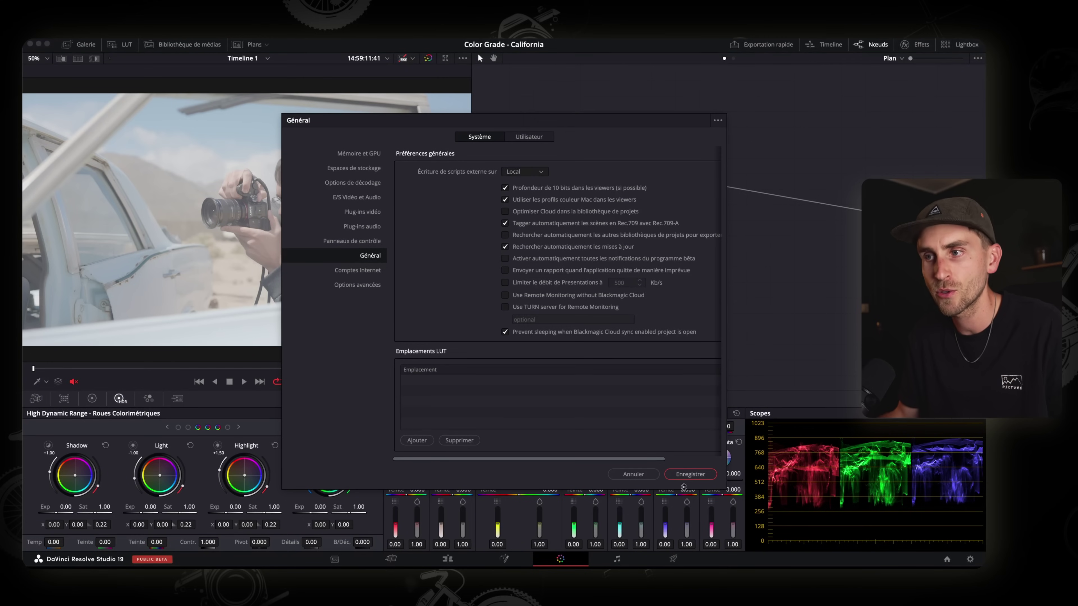
left_click(687, 475)
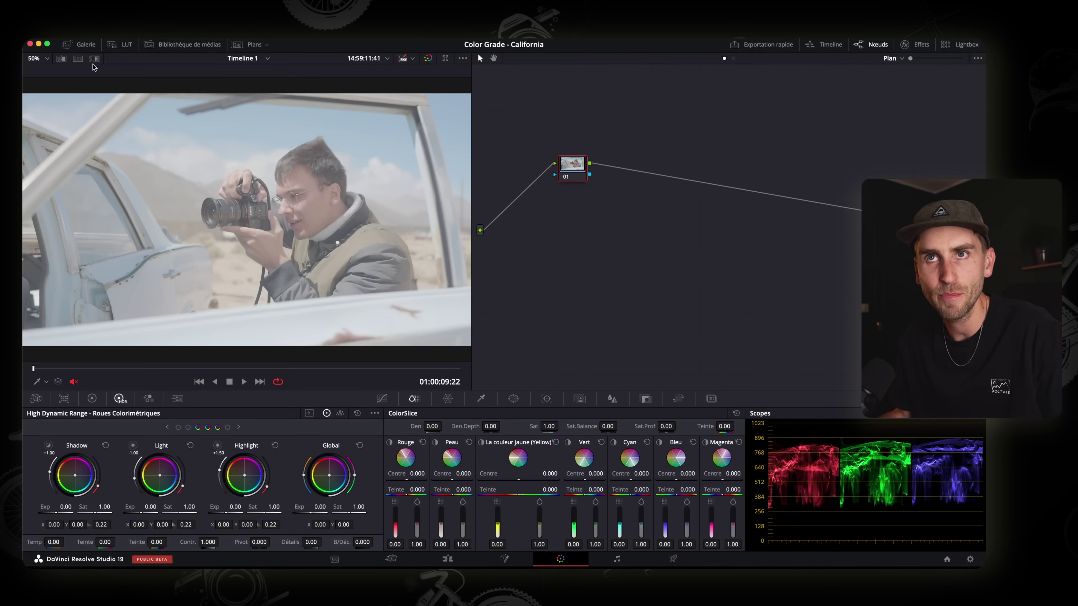
Open the gallery's node tree album, browse the Desktop for stills to import, and cancel the import
left_click(84, 45)
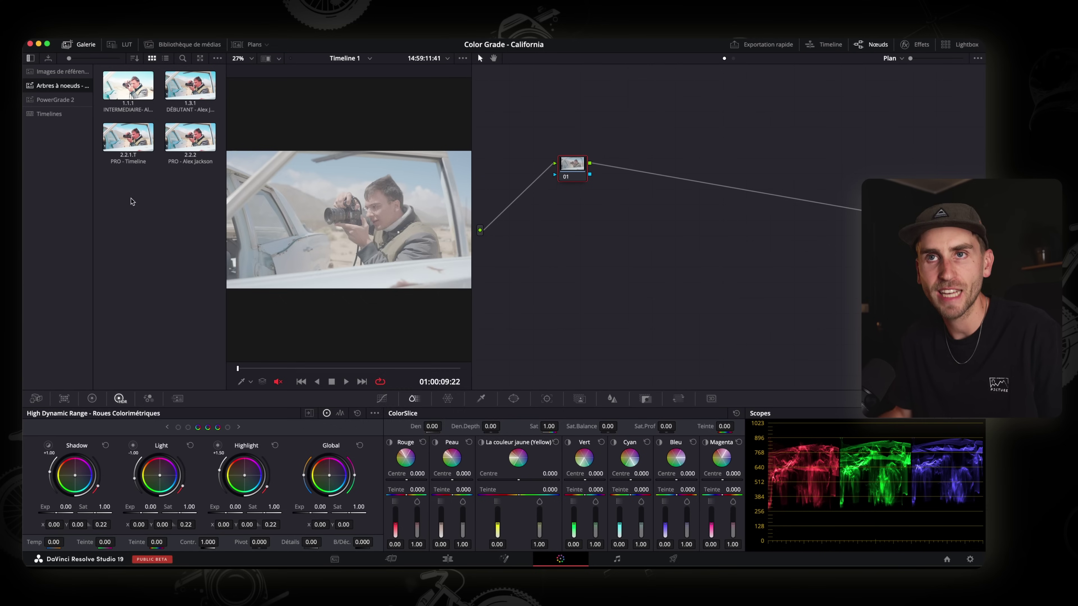
right_click(131, 198)
left_click(171, 294)
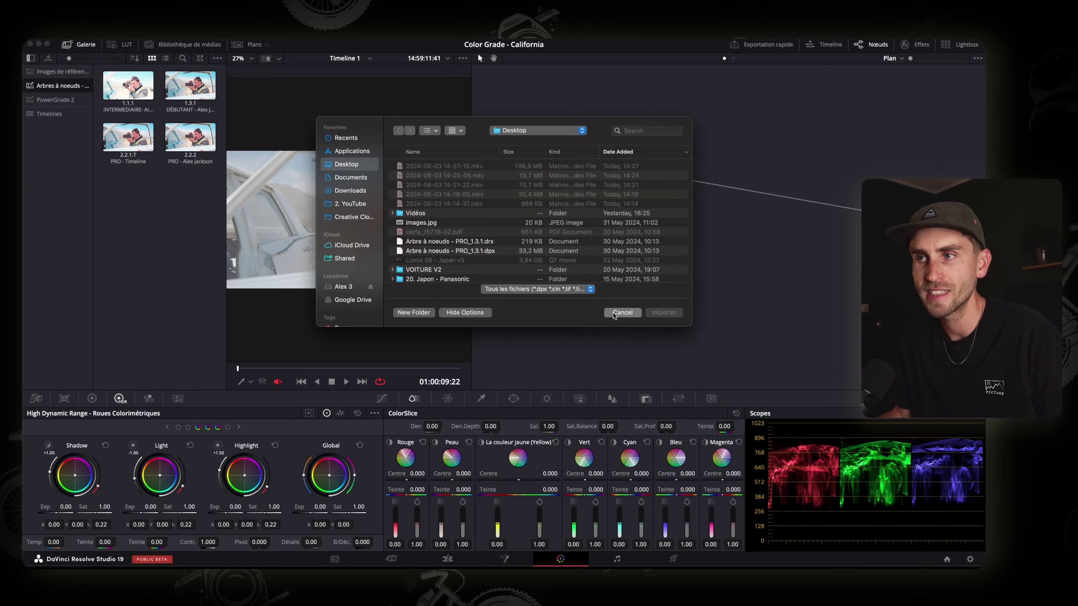
left_click(622, 312)
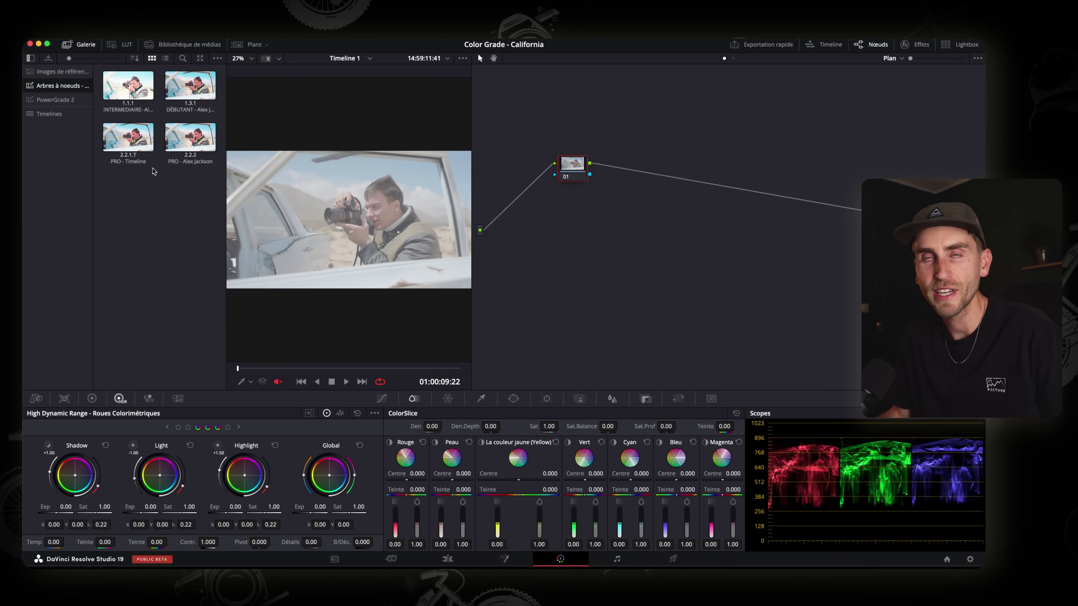
Apply the node tree of the DÉBUTANT gallery still to the clip and save the project
left_click(195, 90)
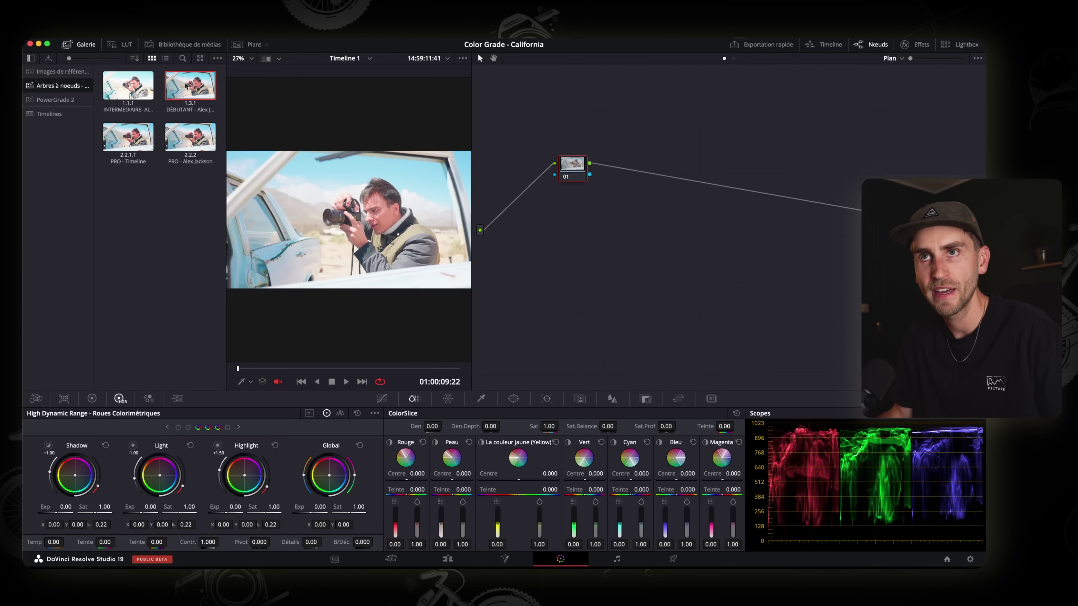
middle_click(186, 87)
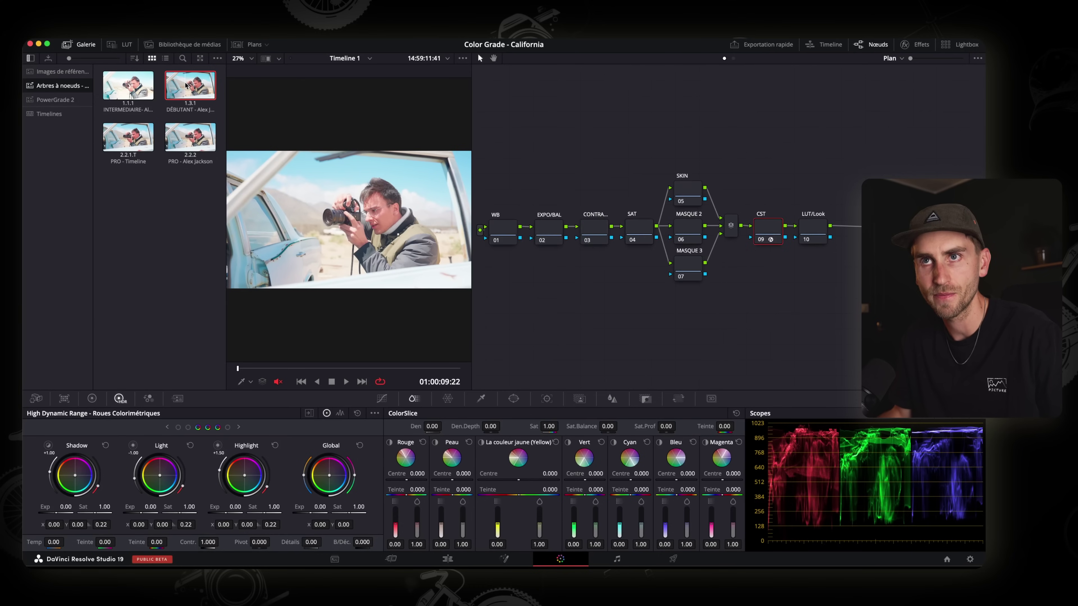
left_click_drag(573, 162, 507, 238)
left_click(712, 222)
key("super+z")
left_click_drag(190, 85, 643, 192)
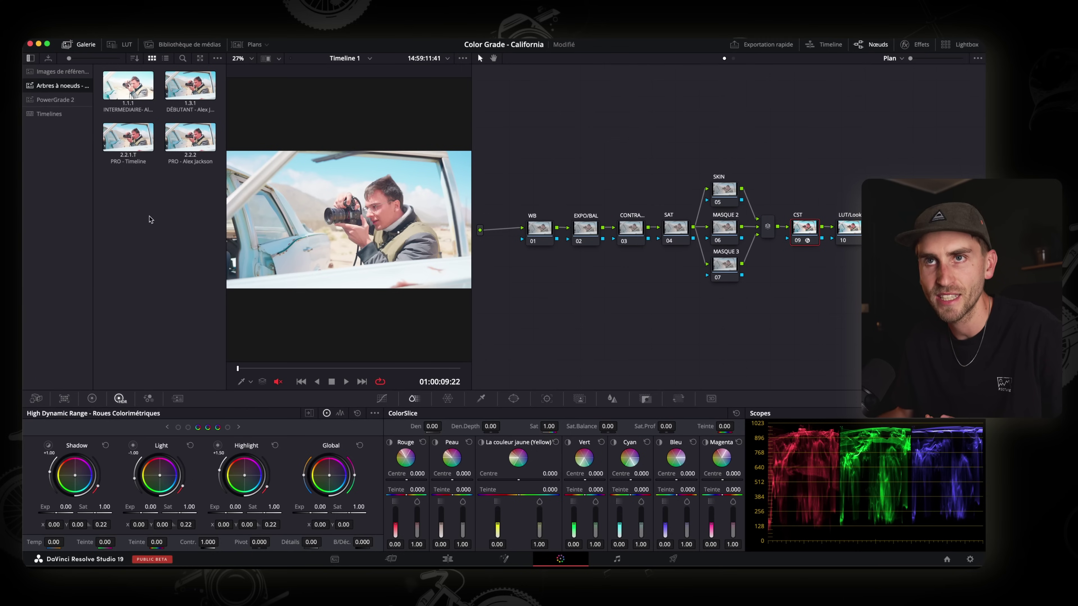
key("super+s")
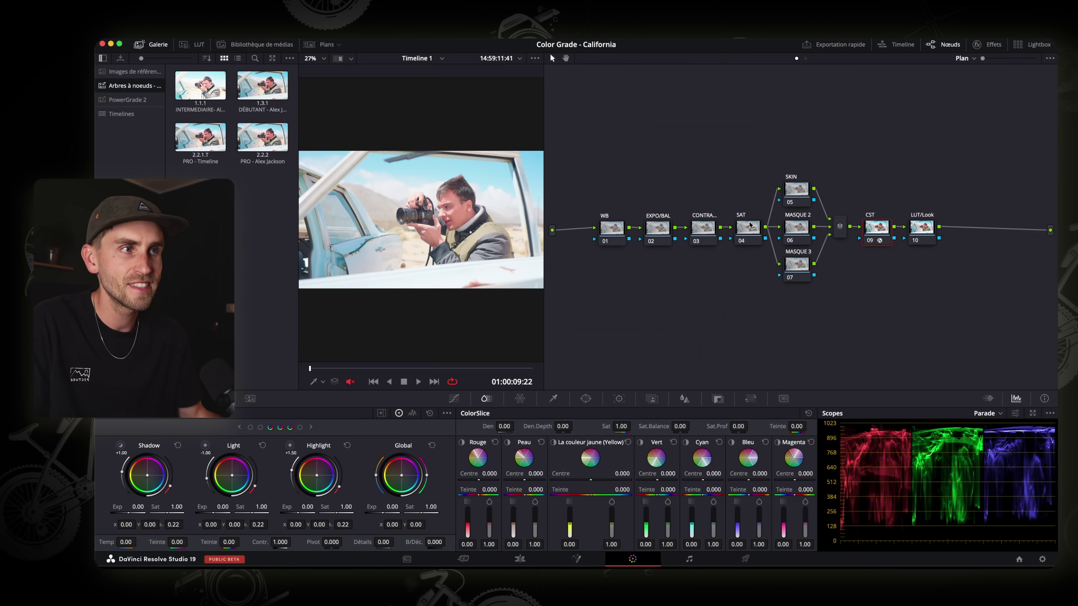
Shift the WB to SAT node chain slightly toward the source and add two parallel nodes below MASQUE 3
left_click_drag(608, 236, 740, 232)
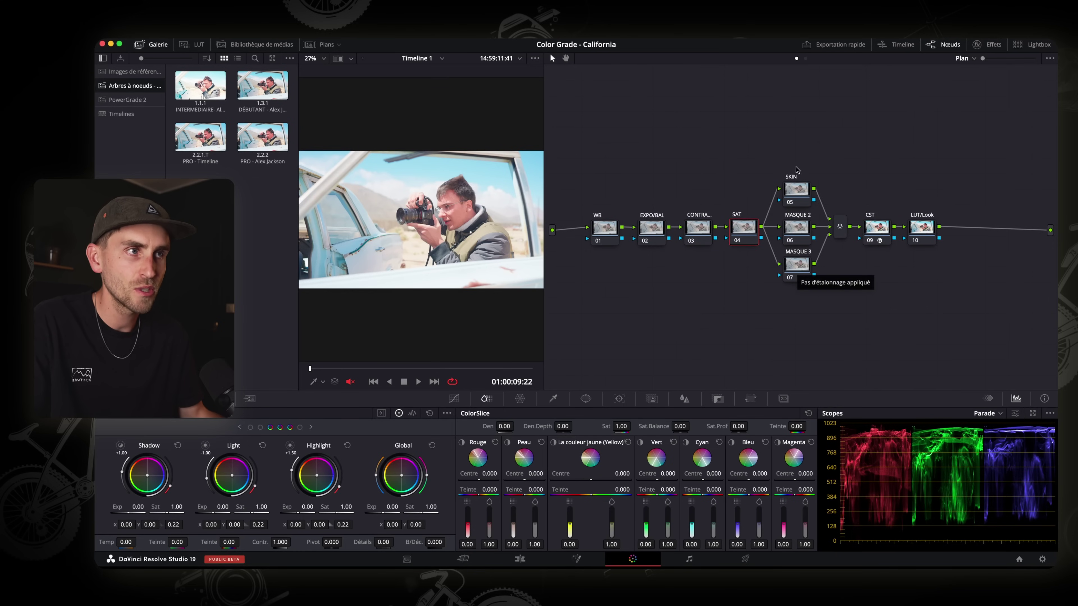
left_click(799, 264)
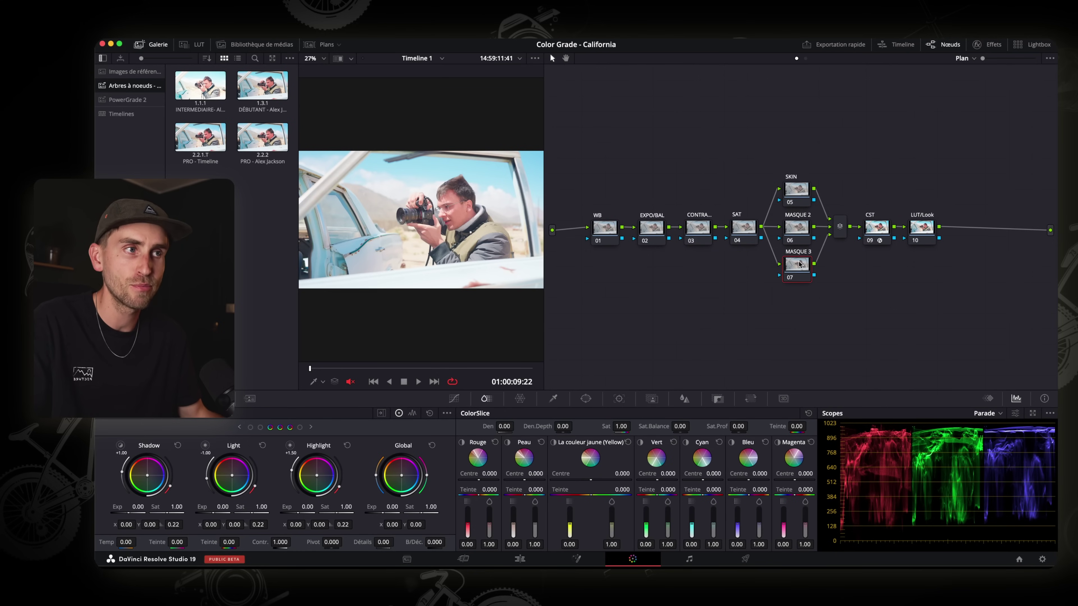
key("alt+p")
key("alt+p")
Rearrange the node graph by moving the WB to SAT chain and the parallel SKIN and mask nodes closer to the source
left_click(798, 191)
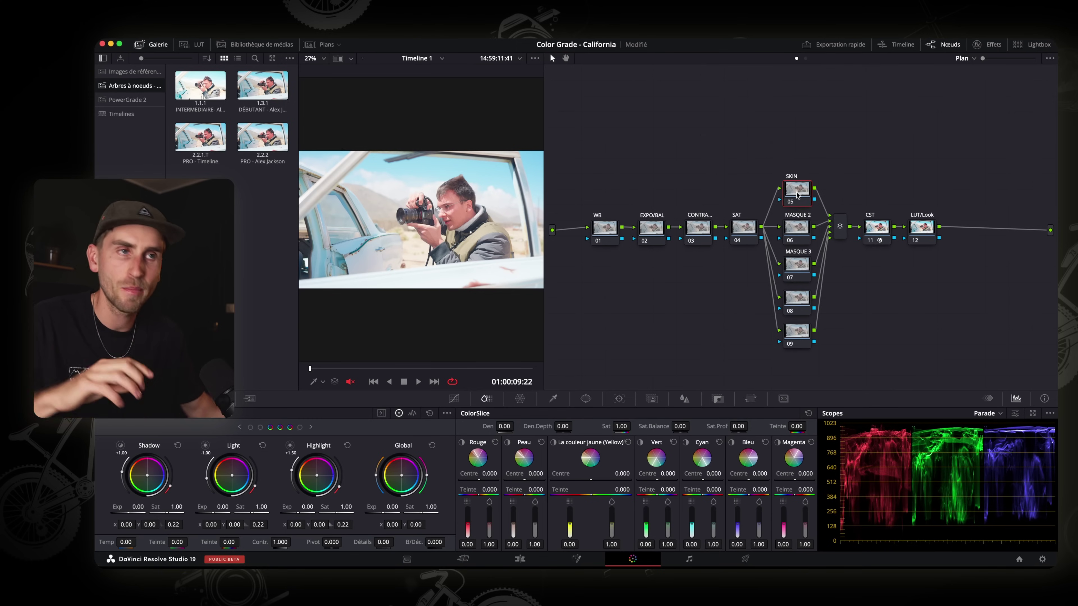
left_click(798, 228)
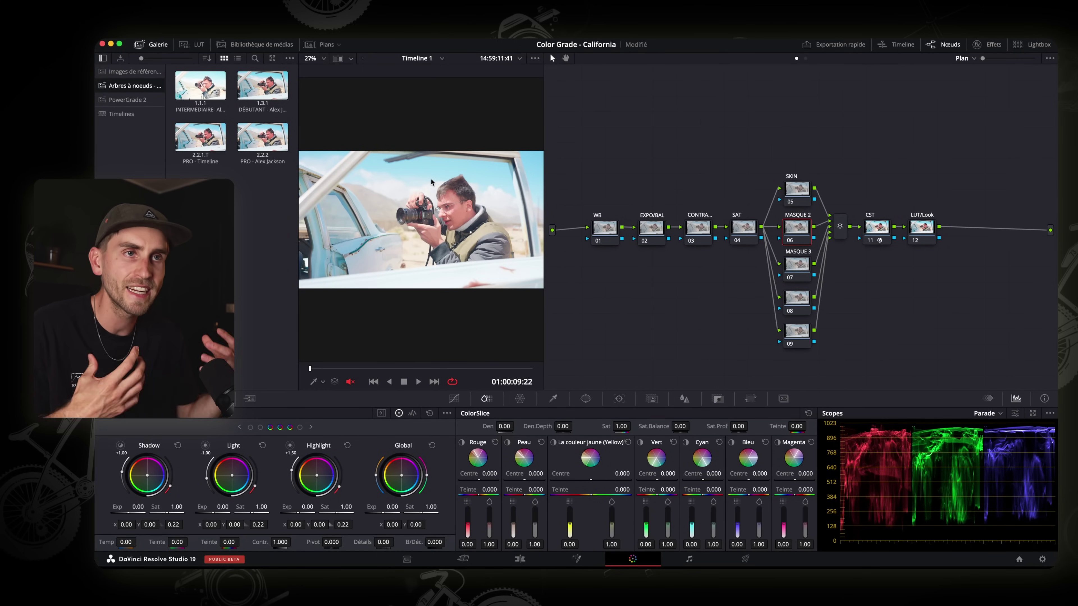
left_click(795, 259)
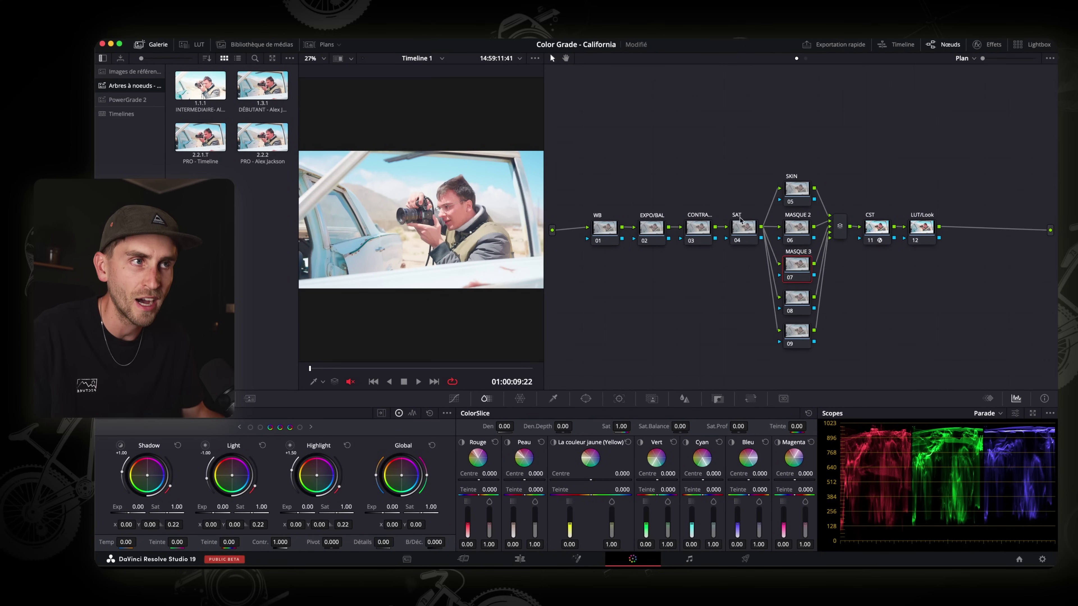
left_click(796, 191)
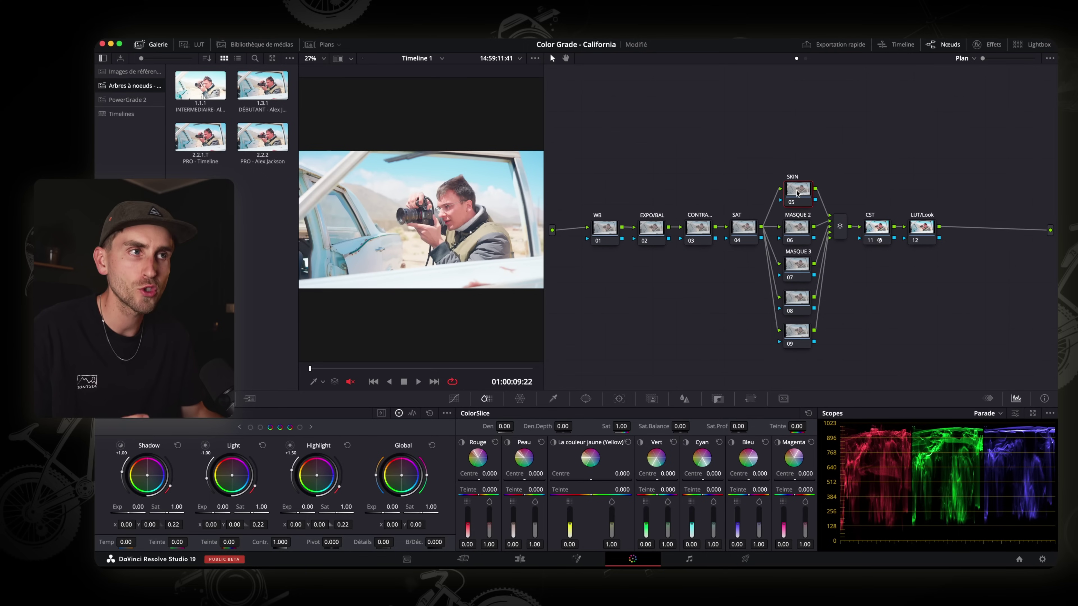
left_click_drag(778, 300, 566, 197)
left_click_drag(731, 238, 714, 241)
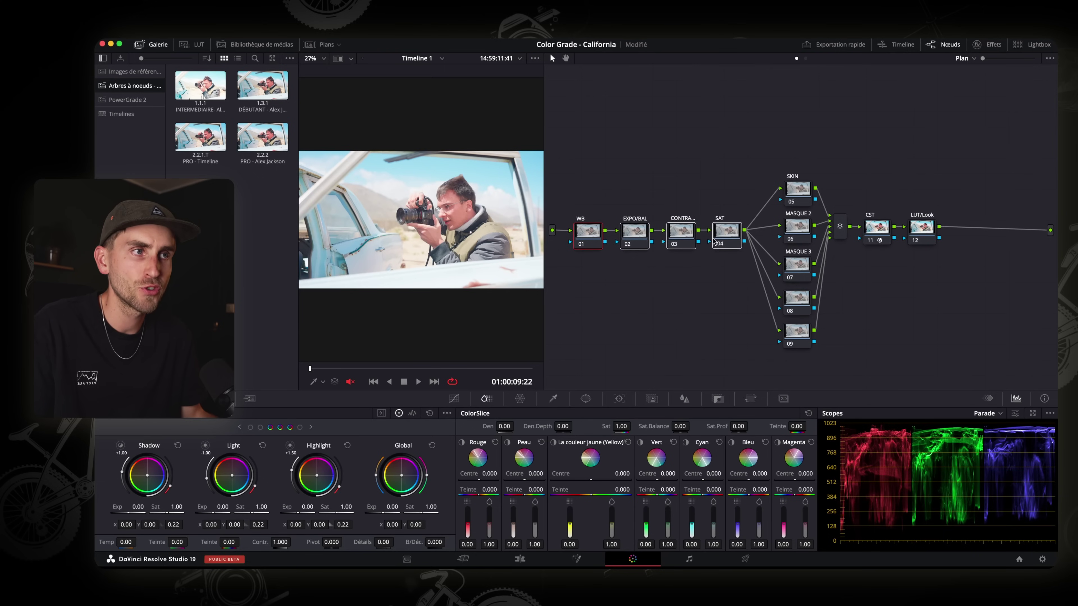
left_click(732, 262)
left_click_drag(795, 192, 795, 190)
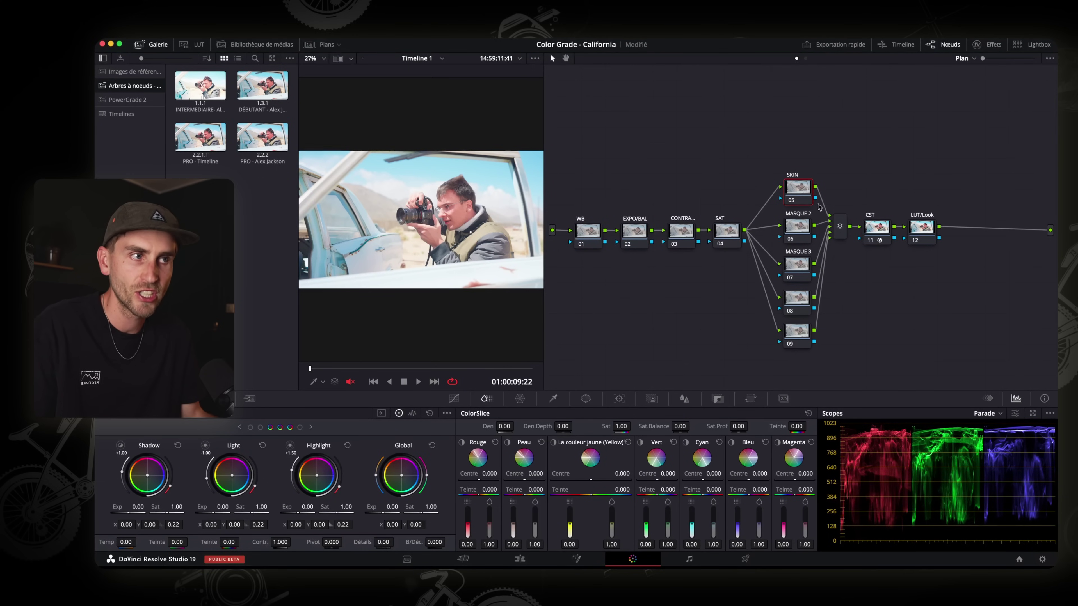
left_click_drag(803, 335, 785, 340)
Set the CST node's source color space to Panasonic V-Gamut, choose its source gamma, and place the LUT/Look node beside CST
left_click(865, 236)
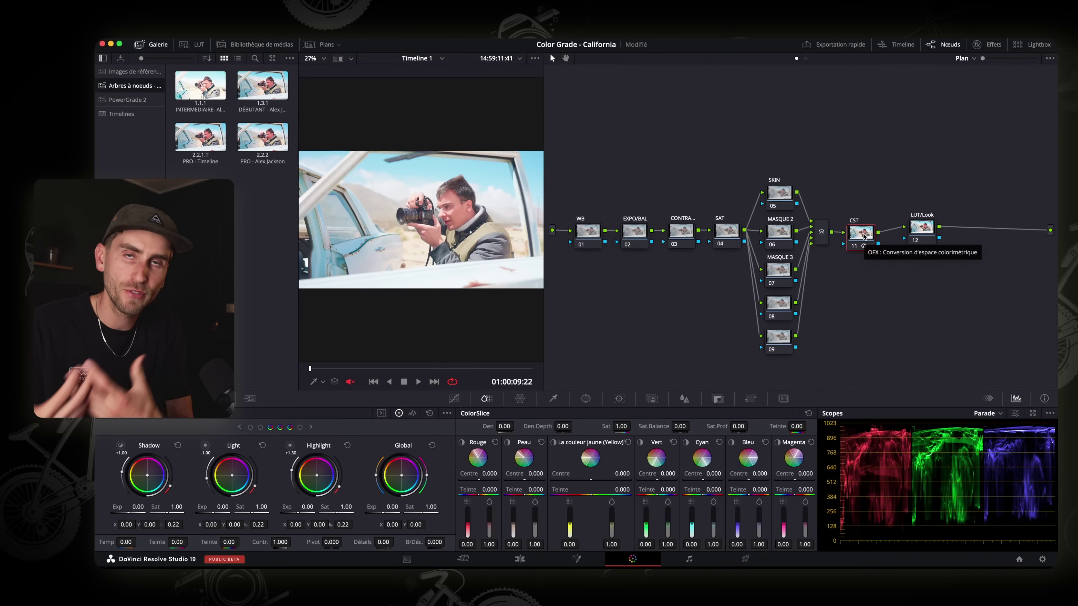
left_click(863, 245)
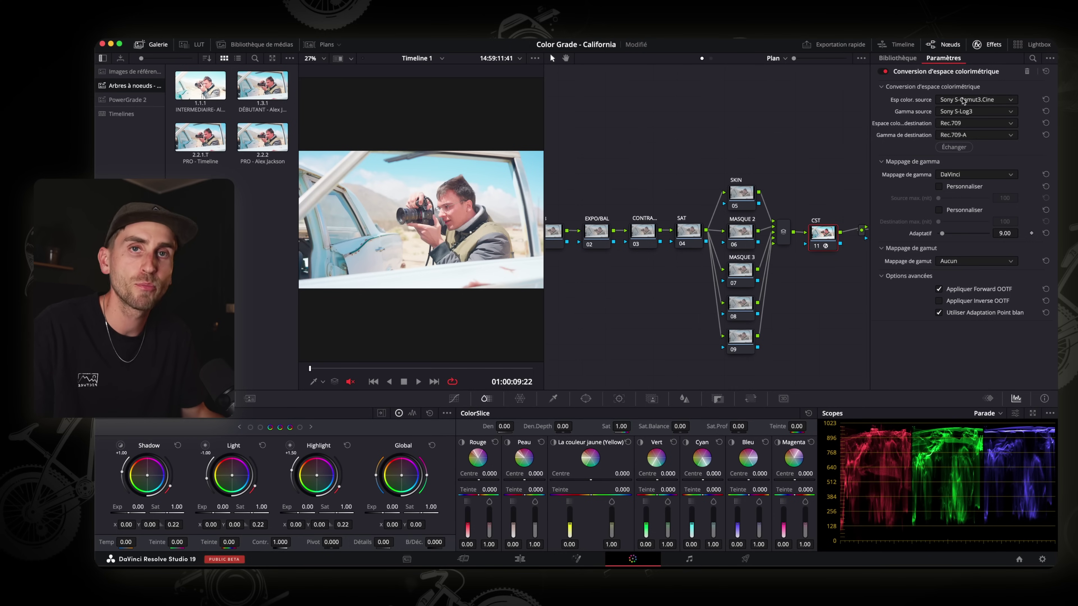
left_click(962, 101)
scroll(962, 182, "up", 5)
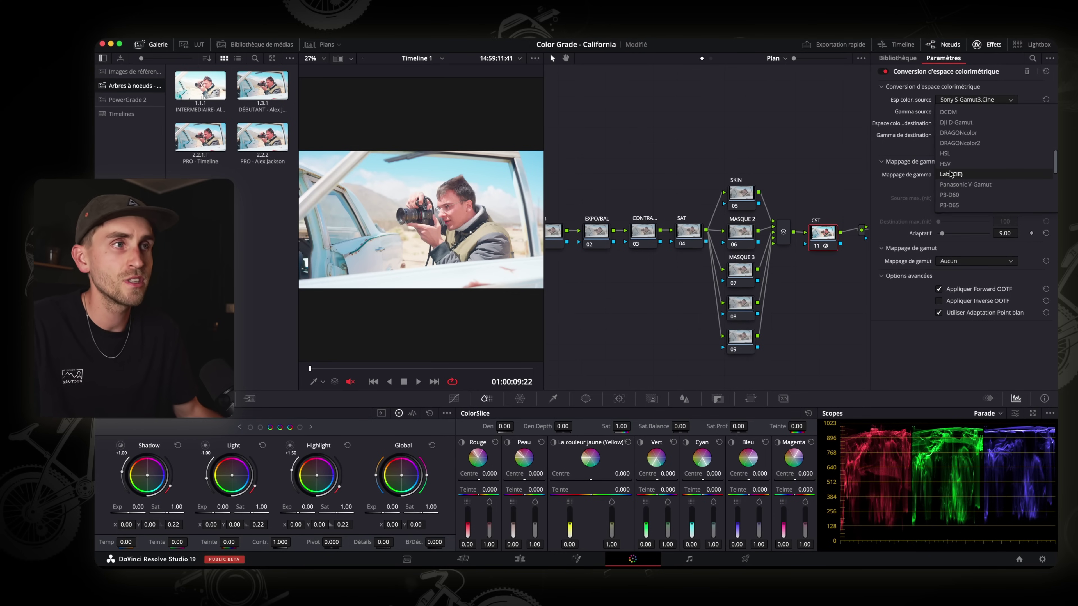
left_click(969, 185)
left_click(961, 111)
scroll(971, 178, "up", 3)
left_click(971, 178)
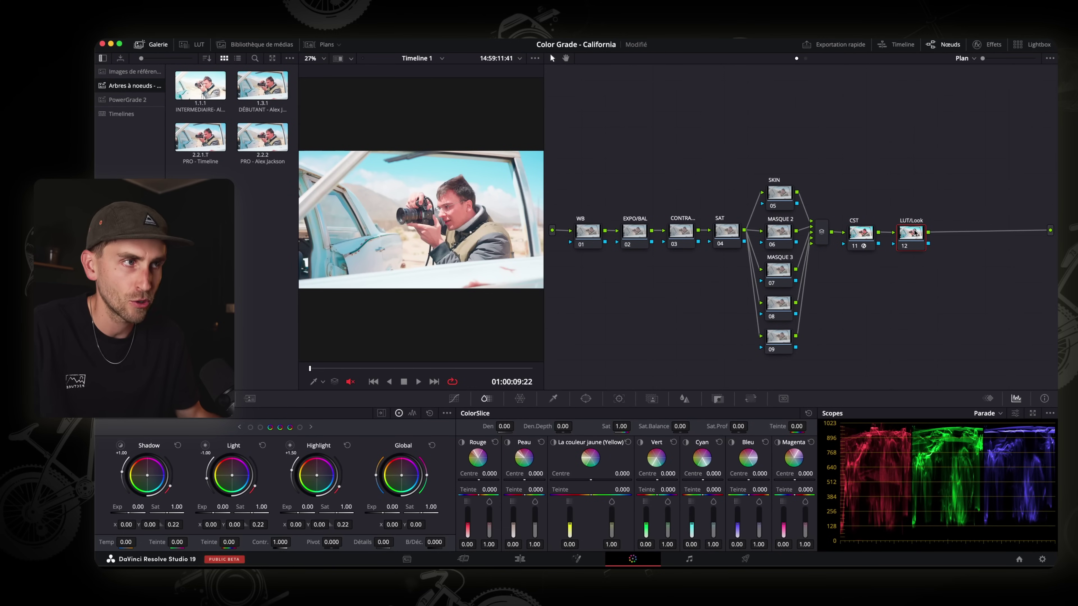
left_click_drag(914, 232, 911, 232)
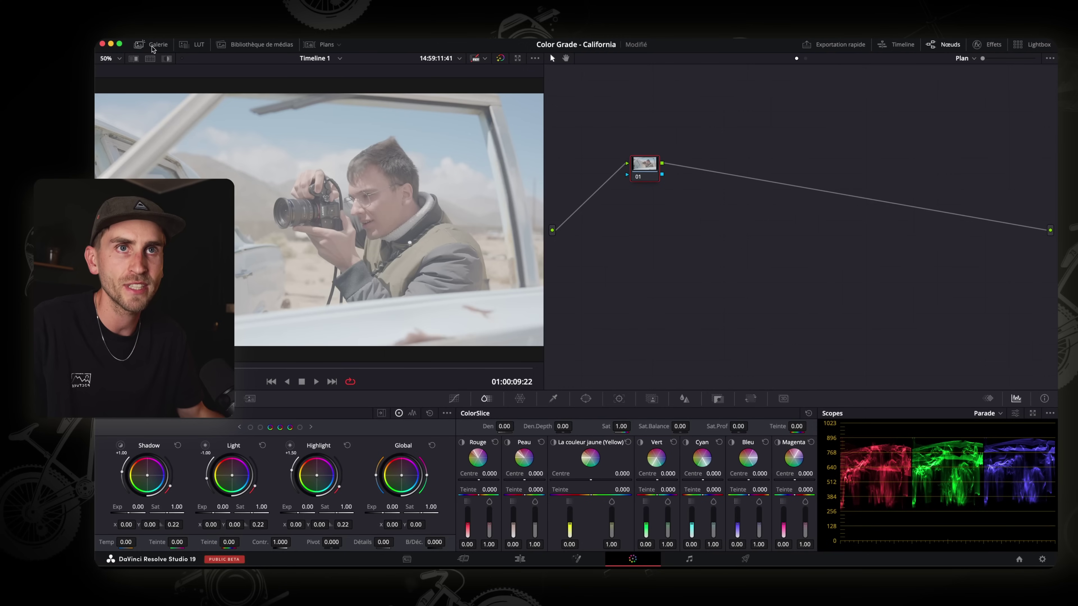
Apply the node tree of the INTERMEDIAIRE gallery still to the ungraded clip
left_click(155, 45)
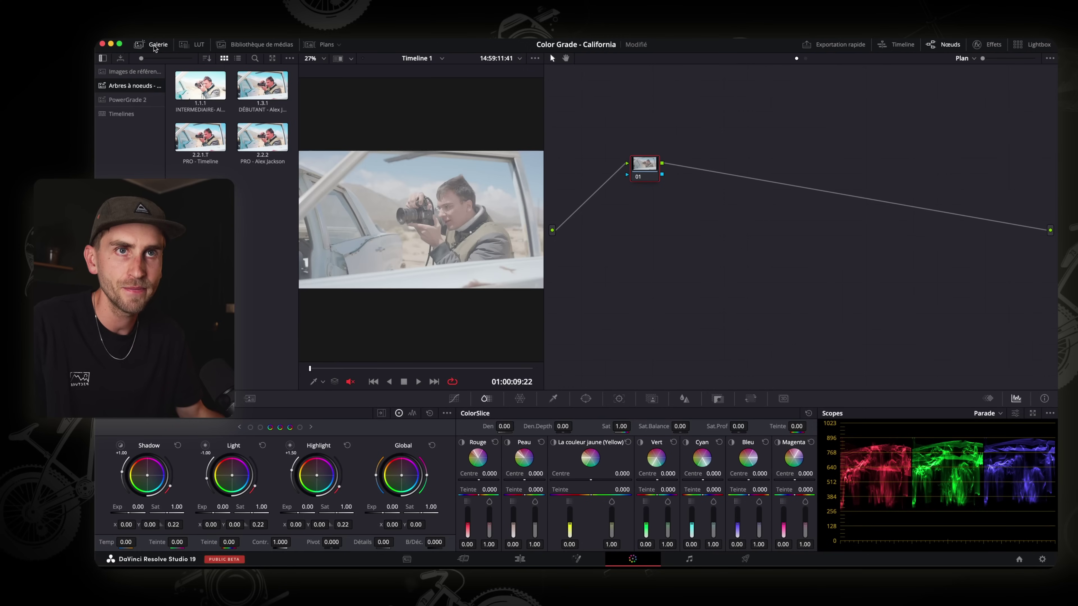
left_click(186, 94)
double_click(194, 87)
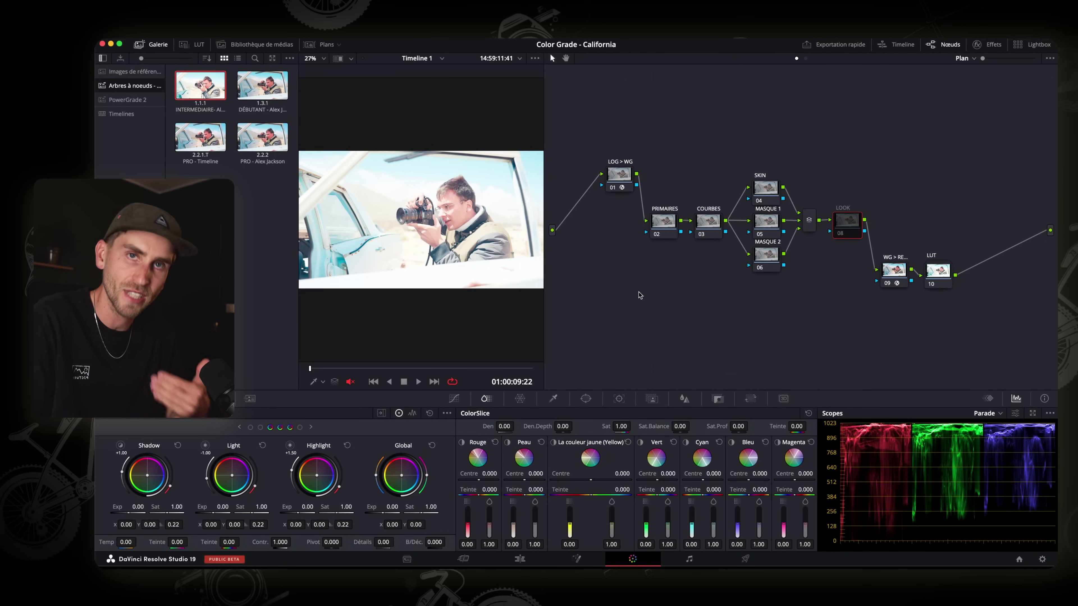
Move the LOG > WG node away from the PRIMAIRES node and open its color space conversion settings
left_click_drag(620, 177, 606, 177)
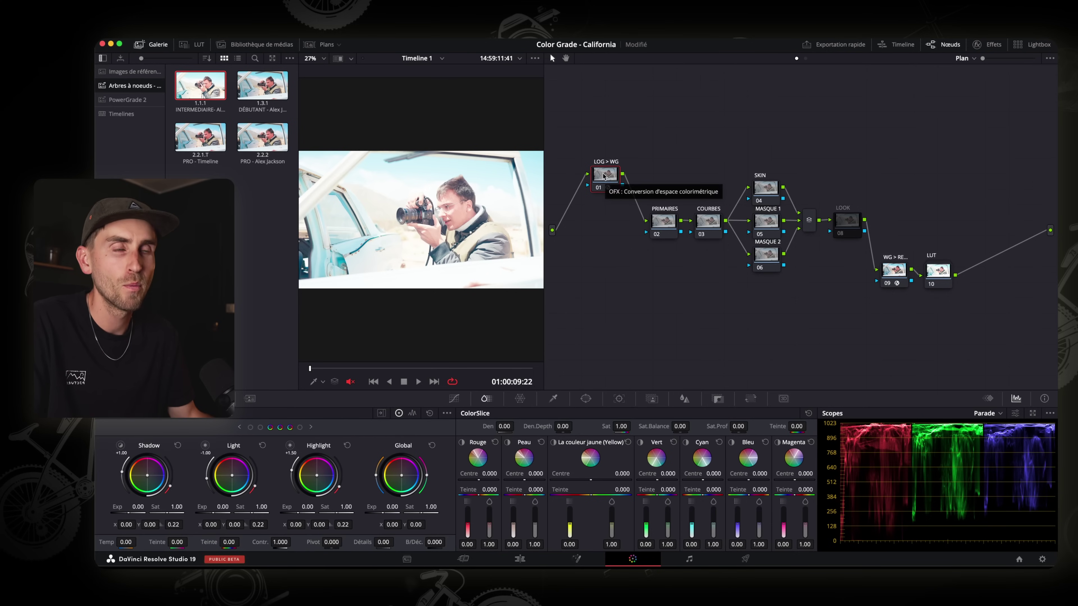
left_click_drag(611, 177, 599, 176)
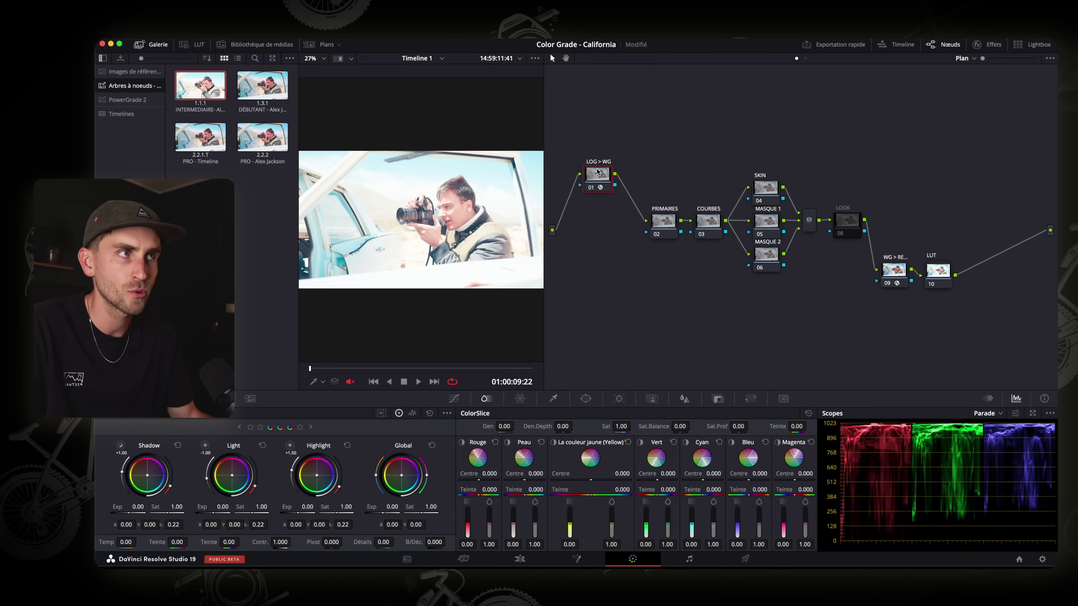
left_click(981, 47)
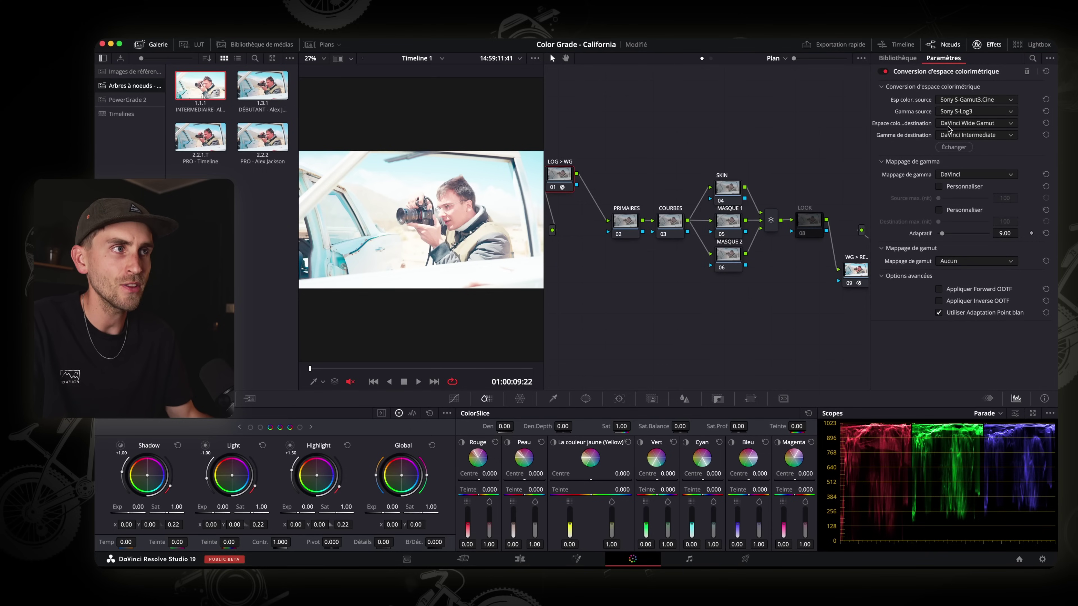
Hide the gallery, widen the node graph, and open the color space conversion settings of the WG > REC node
left_click(157, 45)
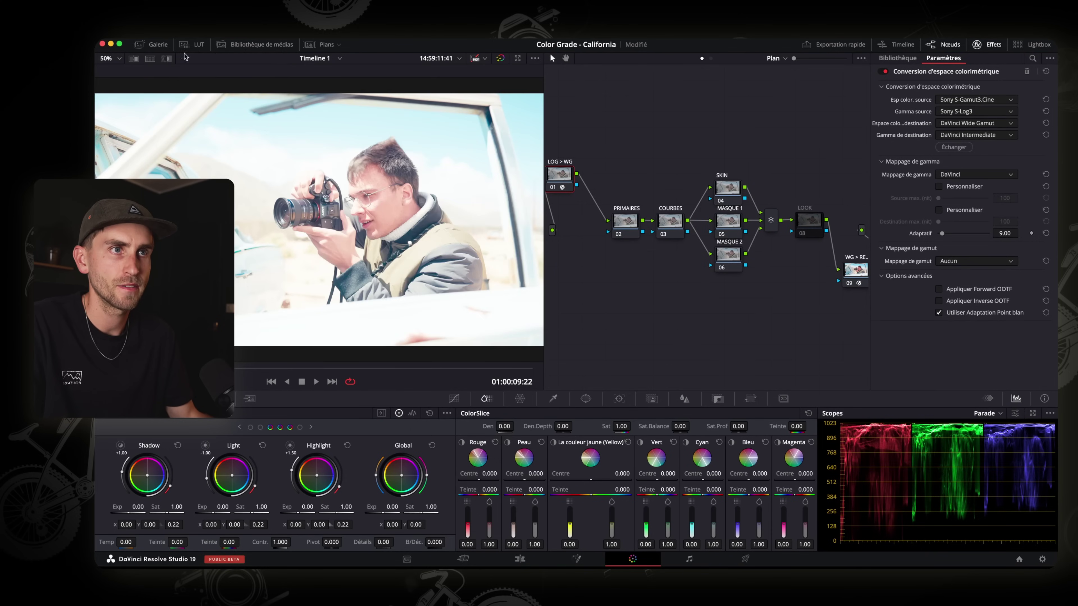
left_click_drag(543, 130, 420, 136)
left_click(749, 281)
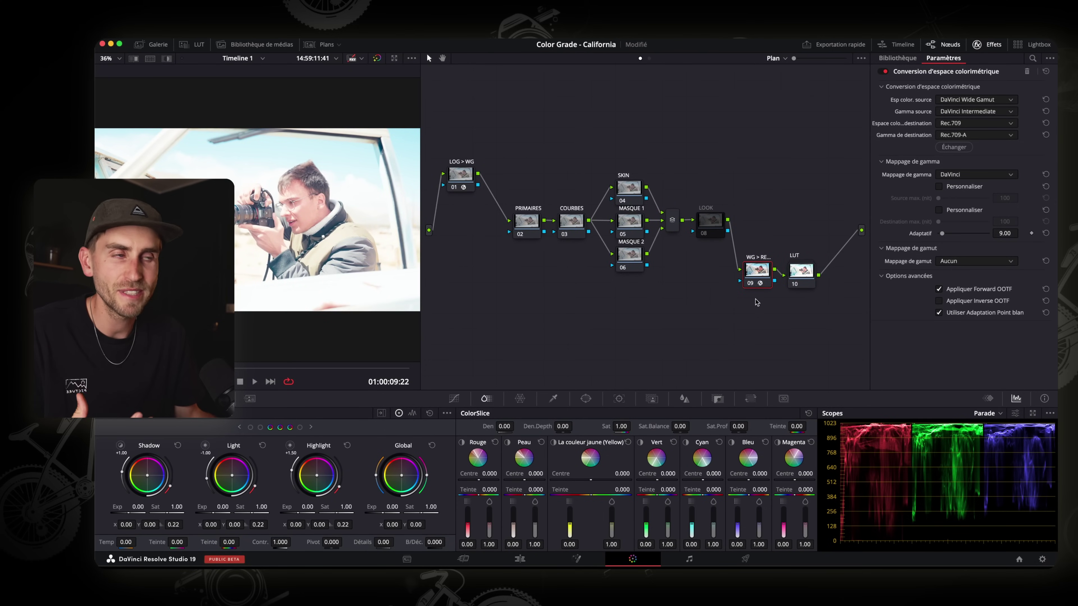
left_click_drag(757, 279, 754, 280)
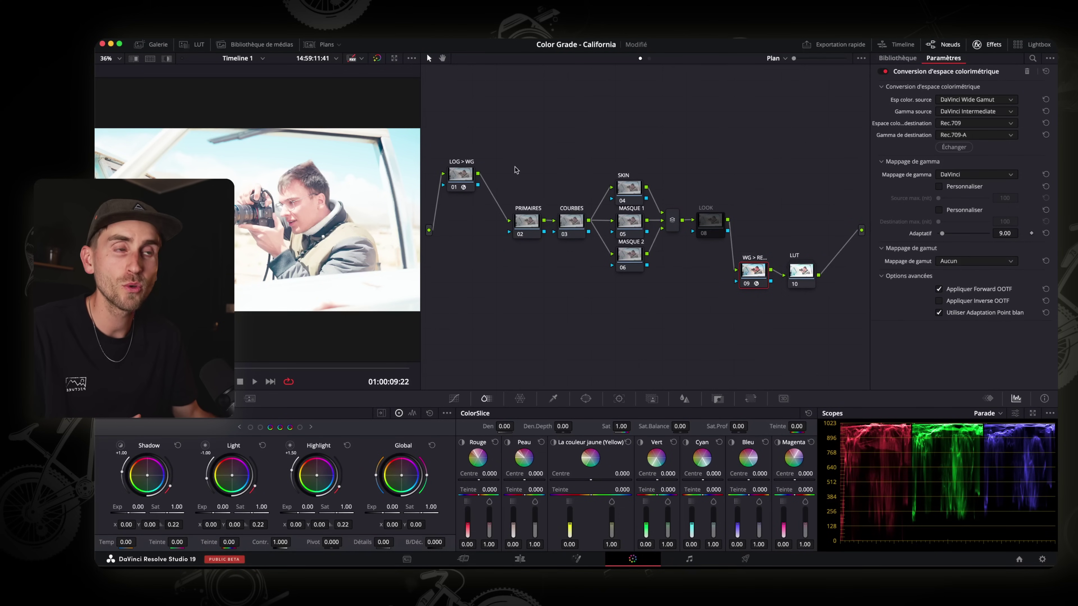
Move the nodes from PRIMAIRES through LOOK toward LOG > WG and leave more space between PRIMAIRES and COURBES
left_click_drag(512, 165, 714, 293)
left_click_drag(709, 220, 690, 223)
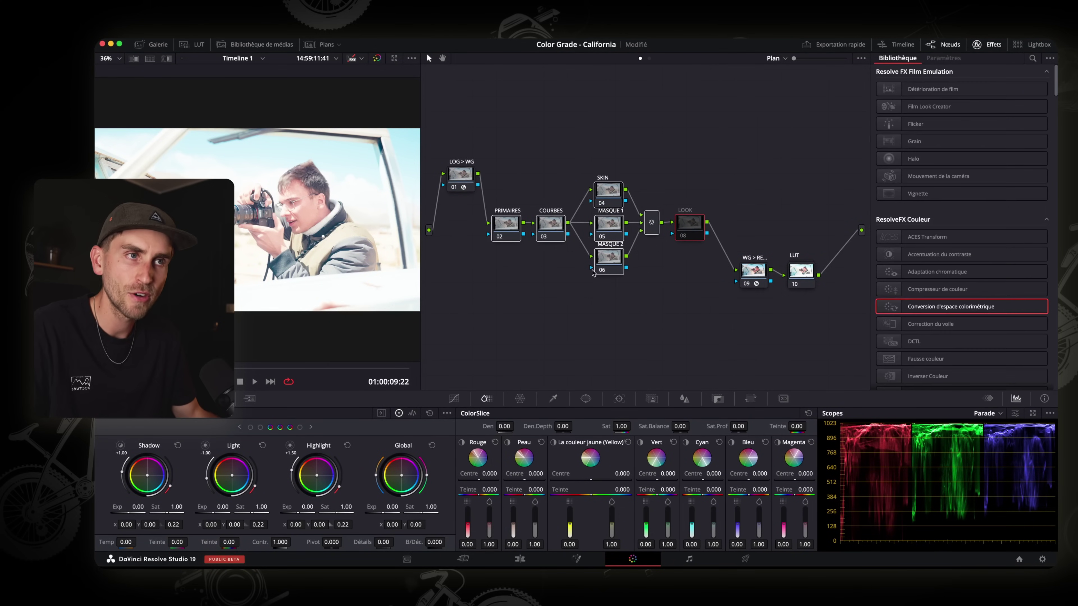
left_click_drag(563, 233, 577, 232)
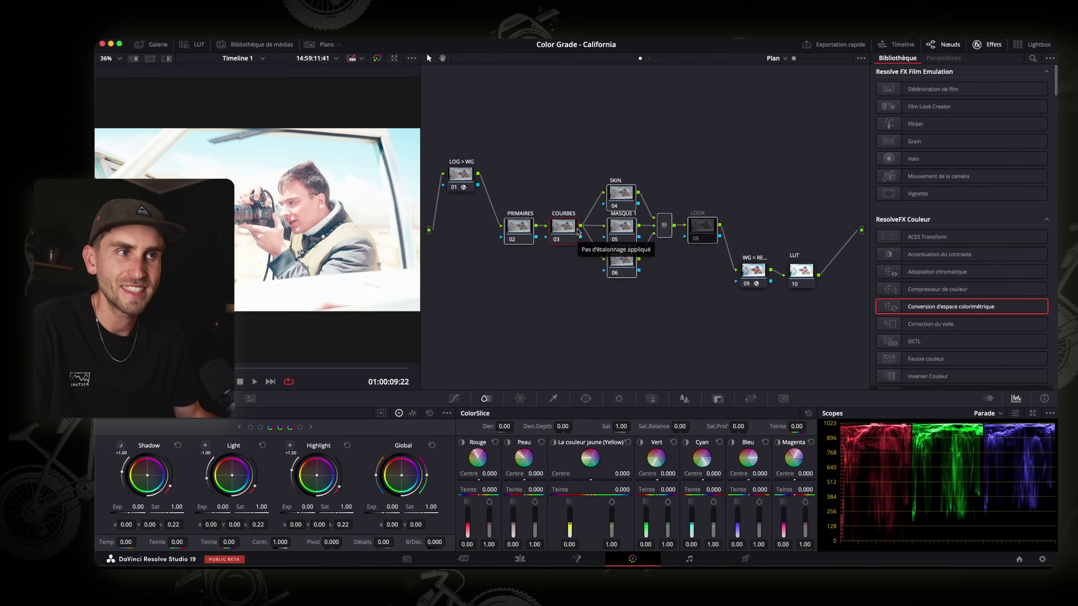
mouse_move(519, 227)
left_mouse_down()
mouse_move(502, 227)
mouse_move(572, 229)
mouse_move(509, 226)
left_mouse_up()
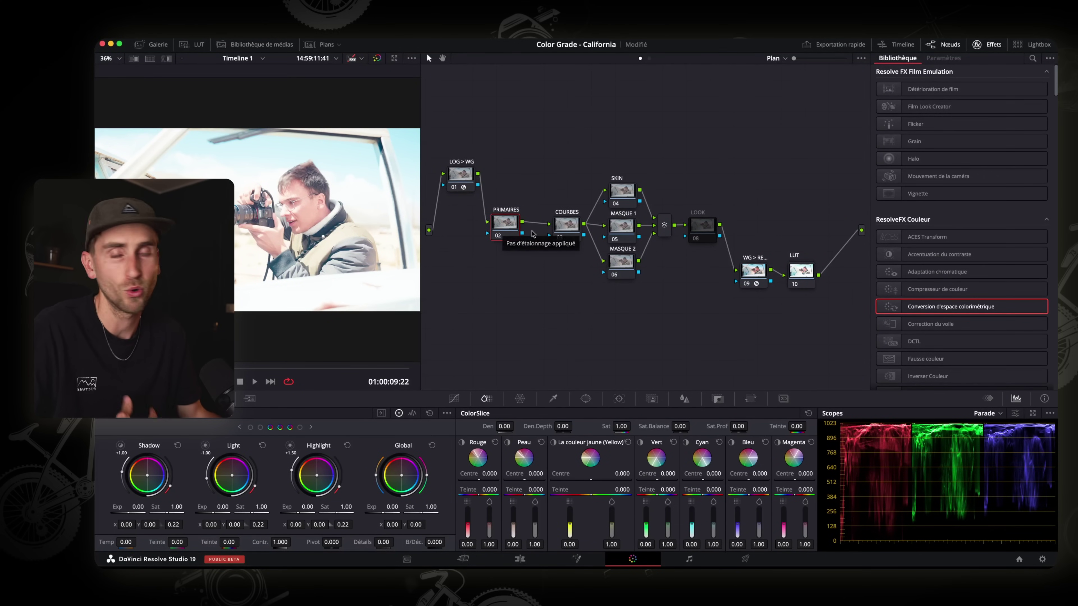
Select the COURBES node, open its custom curves, and isolate the red channel
left_click_drag(573, 227, 571, 227)
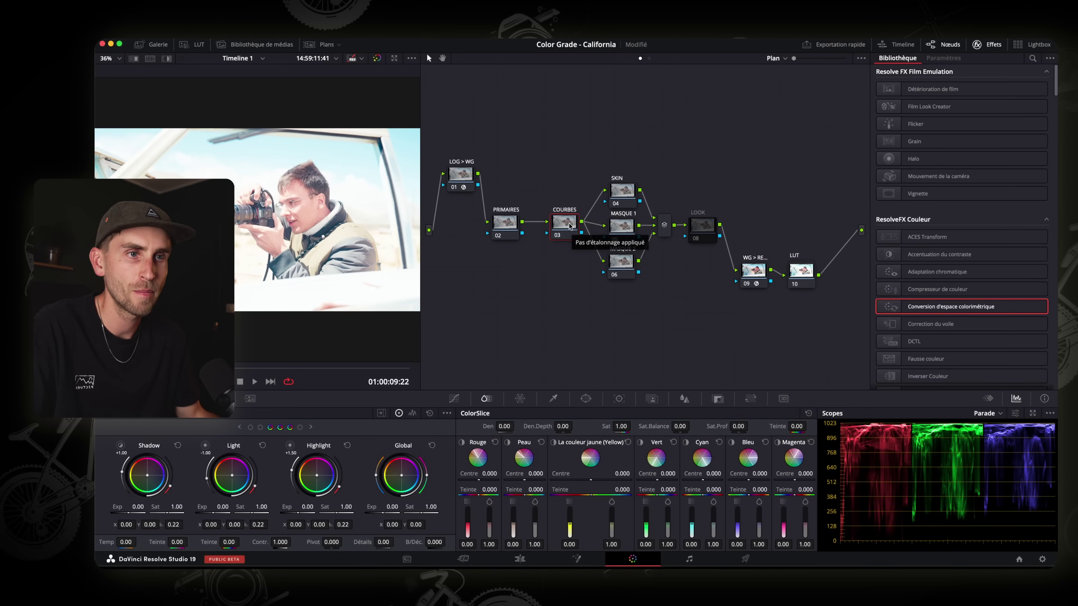
left_click(454, 398)
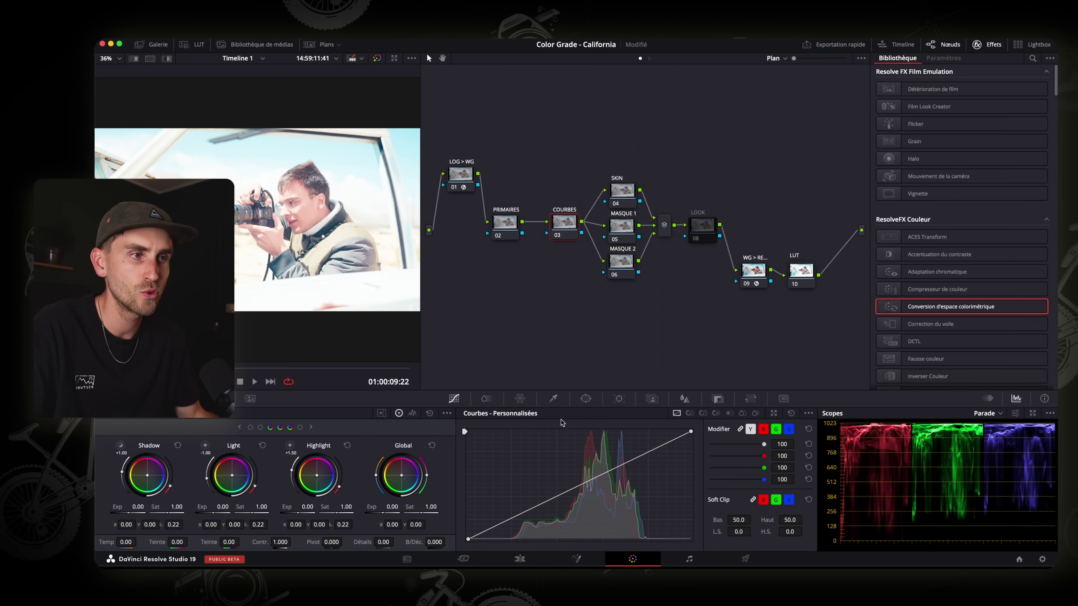
left_click(762, 429)
left_click_drag(530, 511, 536, 514)
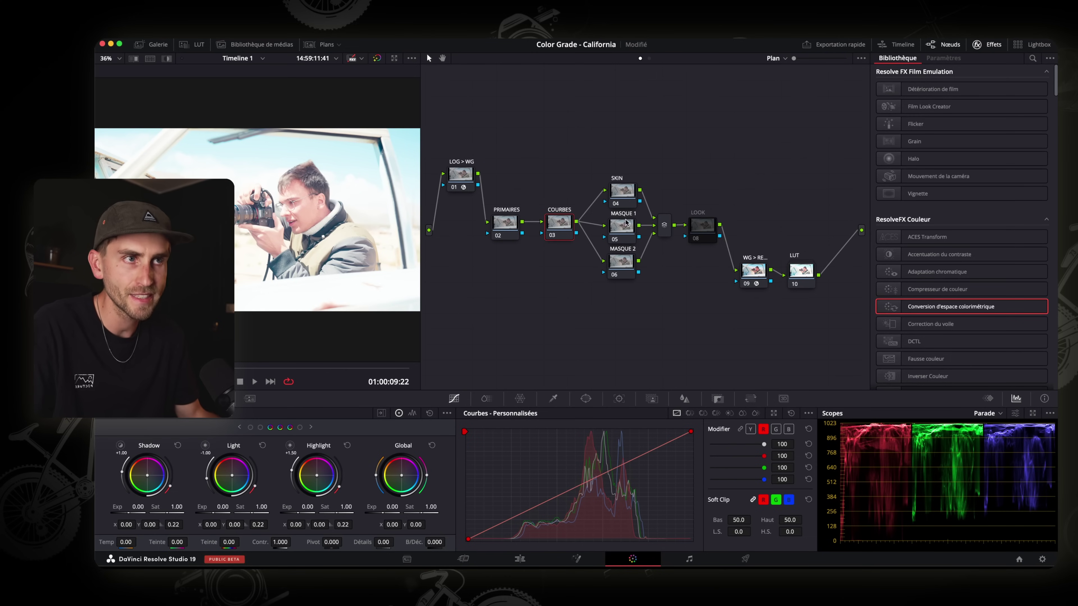
Slightly respace the parallel SKIN node and the LOOK node, checking the MASQUE 1 and MASQUE 2 nodes in between
left_click_drag(624, 192, 624, 189)
left_click_drag(621, 228, 620, 263)
left_click(702, 222)
left_click_drag(705, 231, 704, 230)
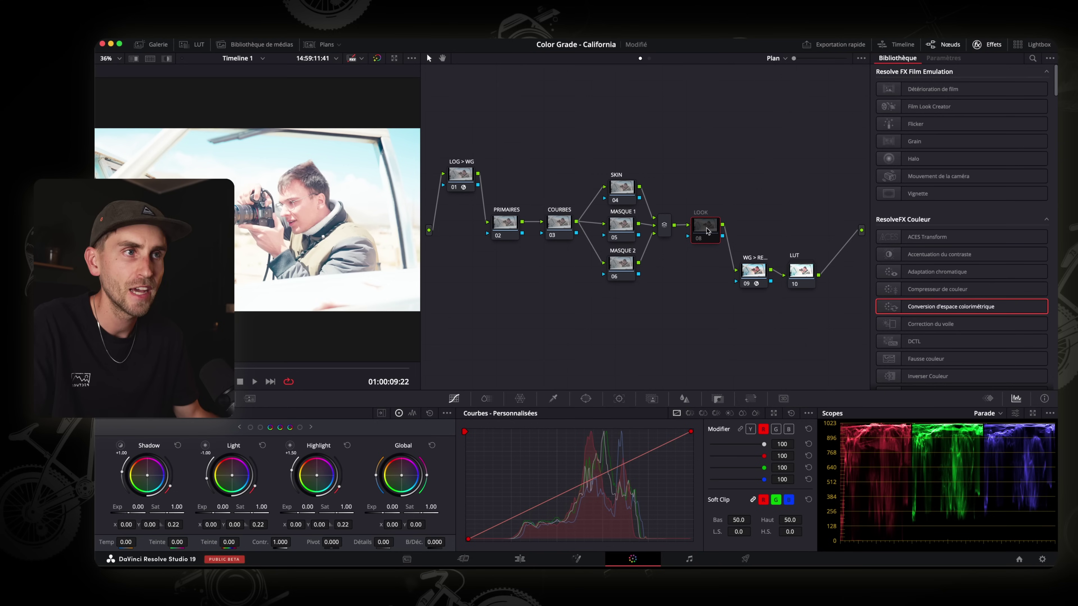
Bring back the gallery in place of the effects settings and select the LUT node after WG > REC
left_click(797, 271)
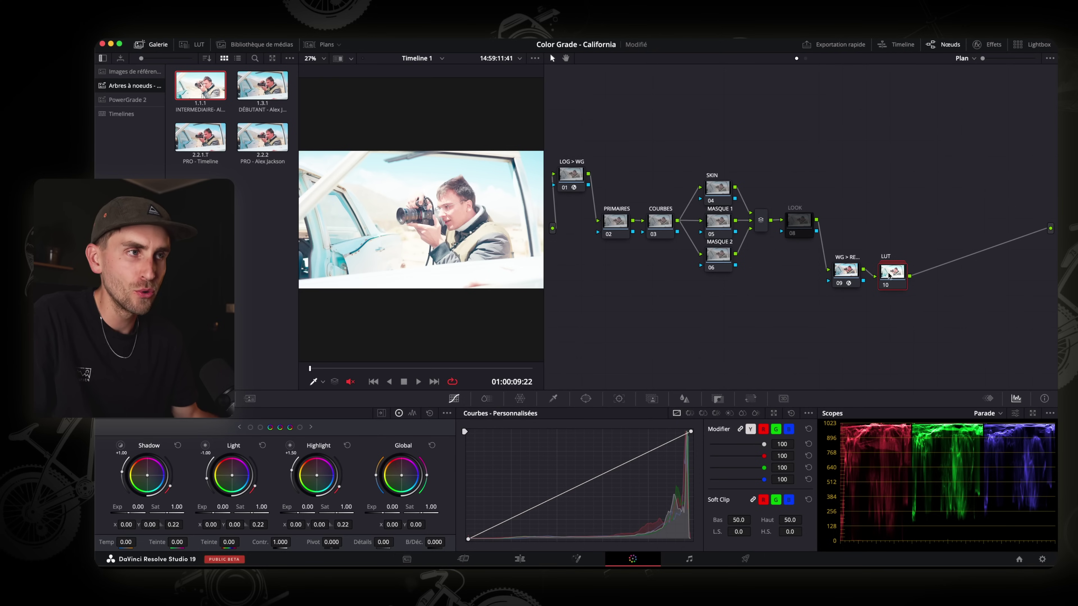
left_click_drag(889, 275, 887, 271)
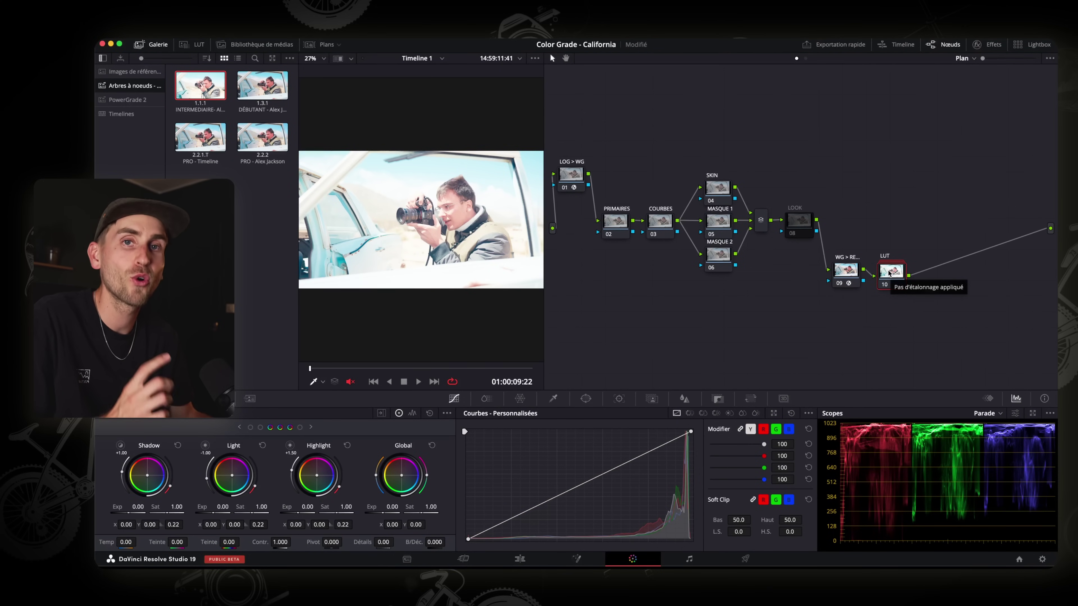
double_click(888, 274)
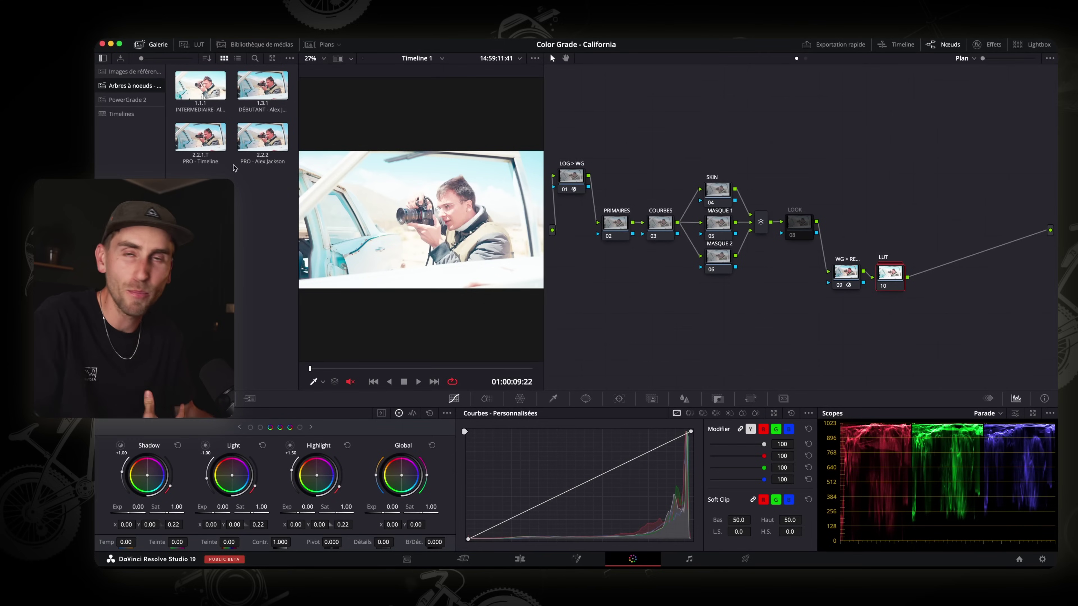
Apply the node tree of the PRO gallery still 2.2.2 to the clip and shift the whole tree slightly away from the source
middle_click(262, 137)
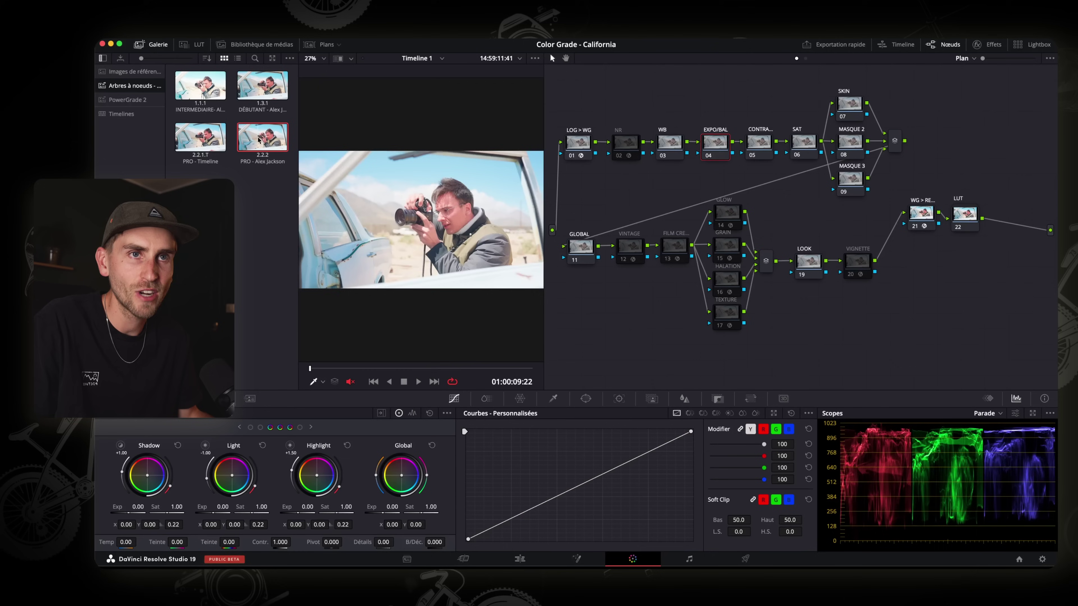
left_click_drag(575, 90, 972, 324)
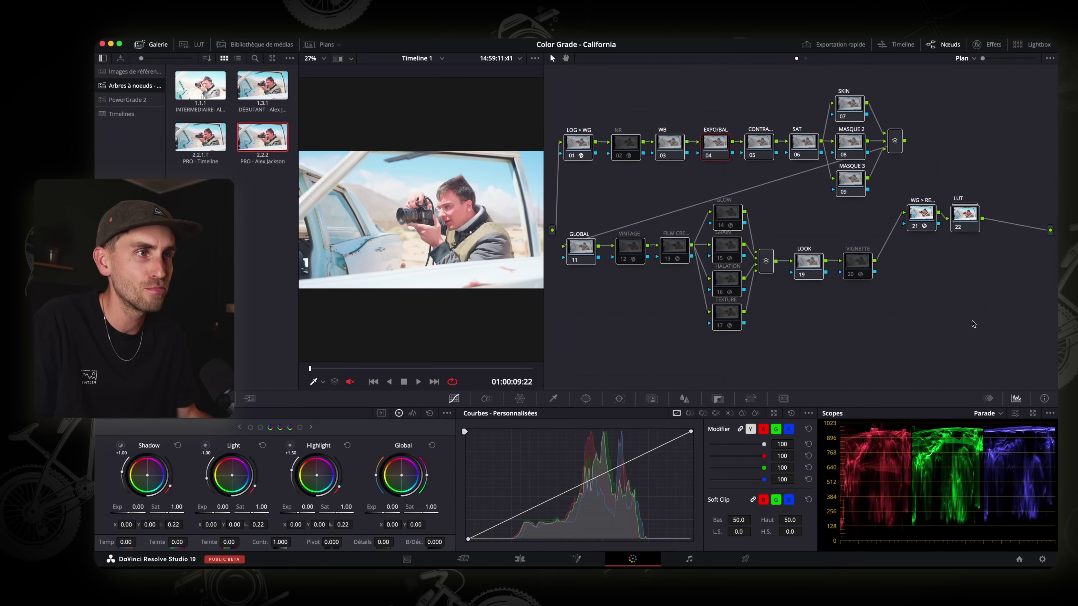
left_click_drag(963, 218, 970, 218)
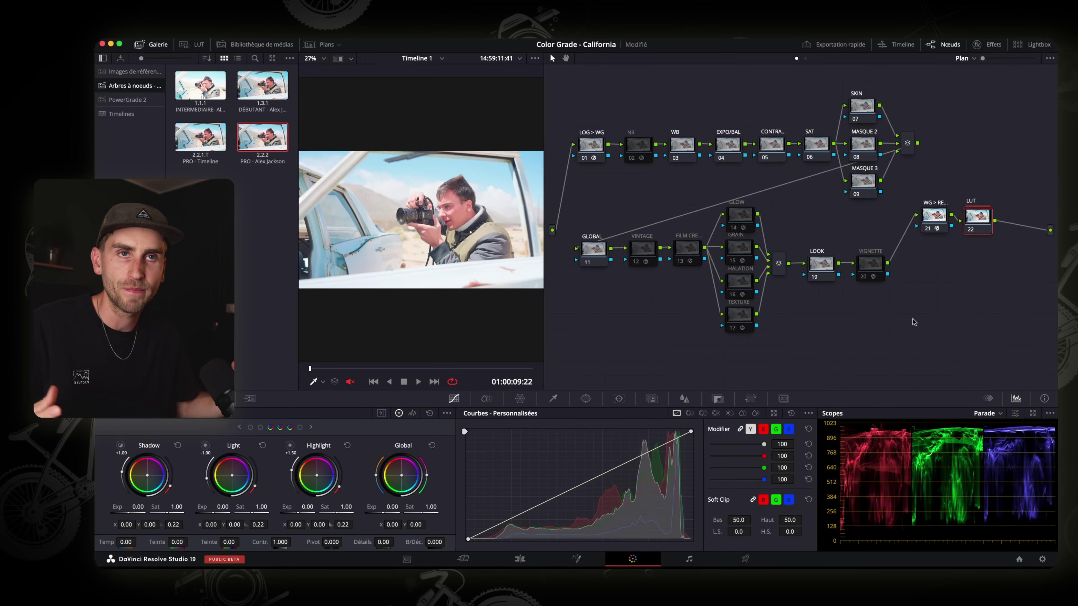
Set the conversion nodes apart by moving LOG > WG toward the source and WG > REC and LUT toward the output
left_click(592, 156)
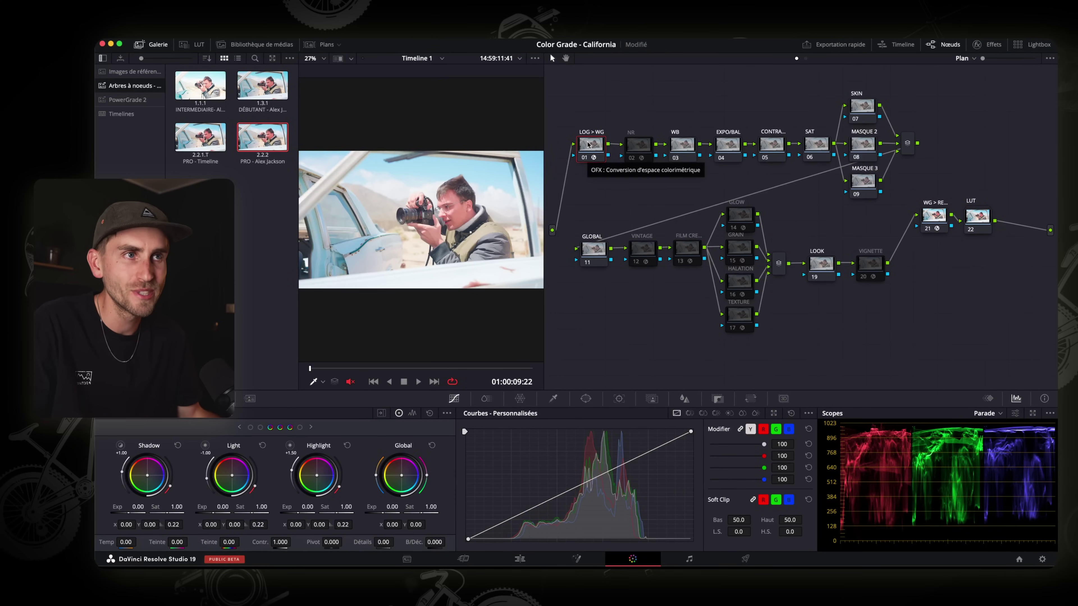
left_click(938, 217)
left_click(590, 148)
left_click_drag(589, 147, 564, 145)
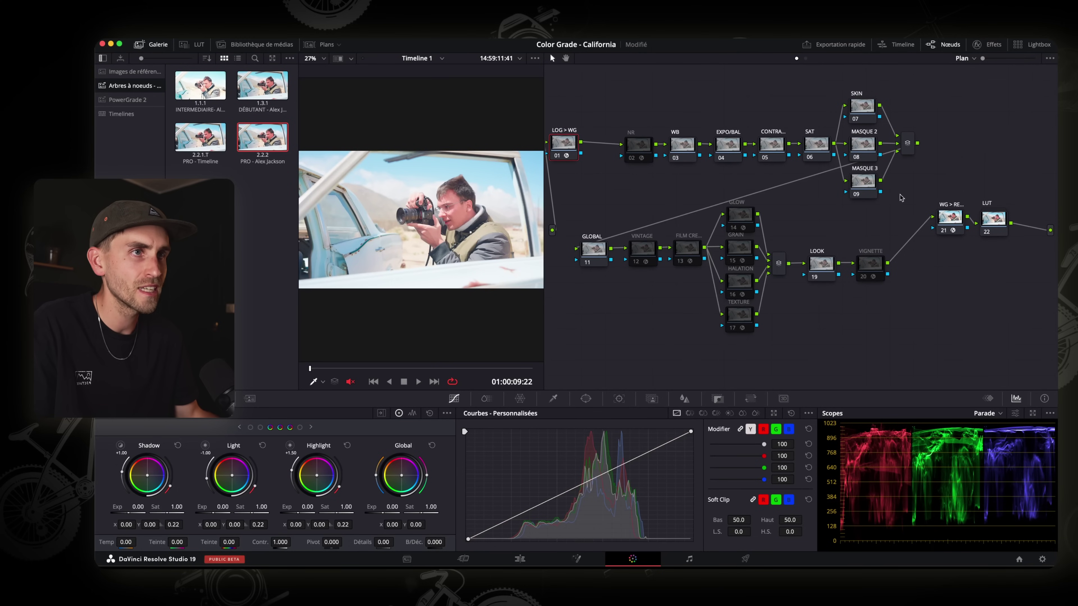
left_click_drag(596, 99, 910, 357)
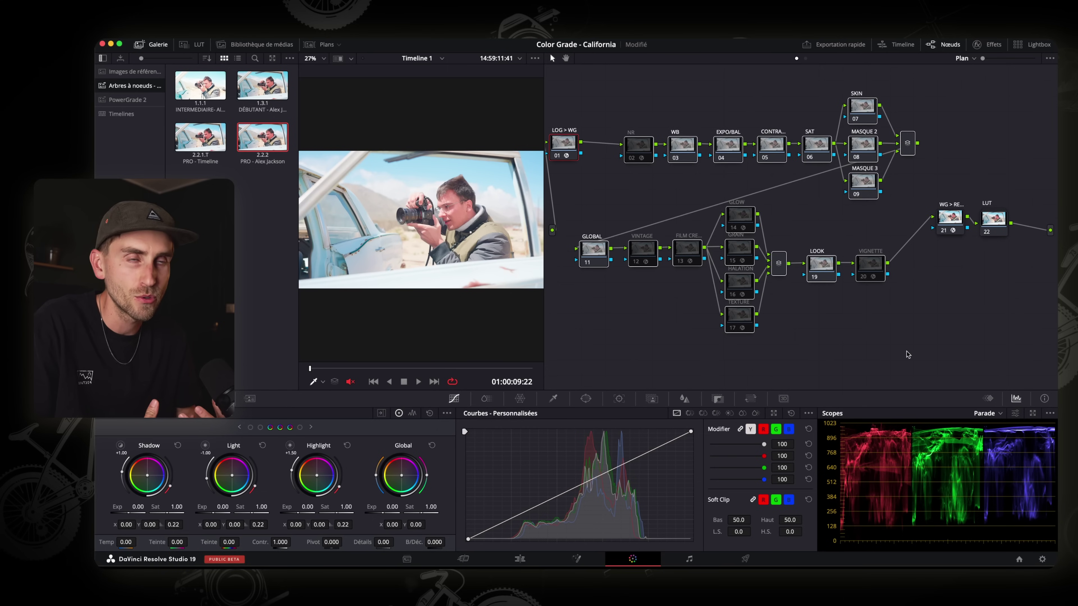
left_click_drag(565, 145, 571, 147)
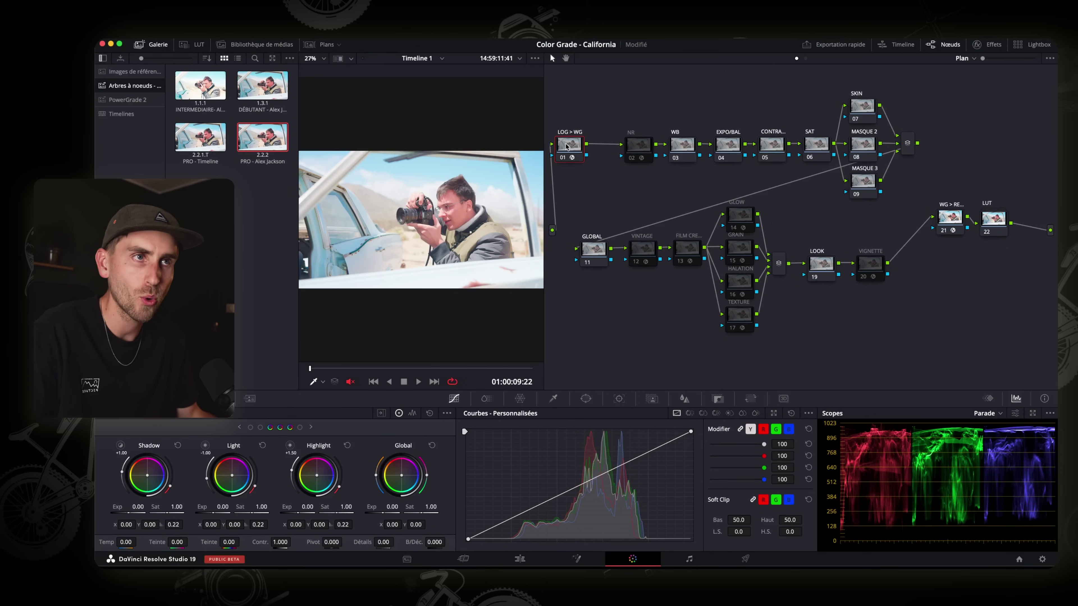
Select the upper row of correction nodes from NR to the masks, and separately the lower row from GLOBAL to VIGNETTE
left_click(992, 44)
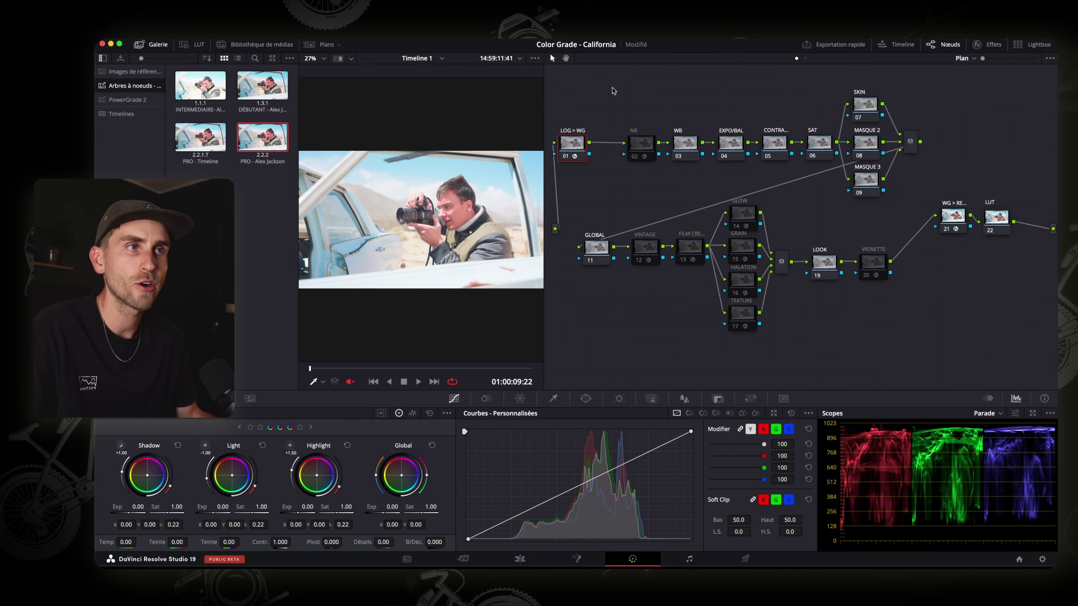
left_click_drag(613, 91, 924, 196)
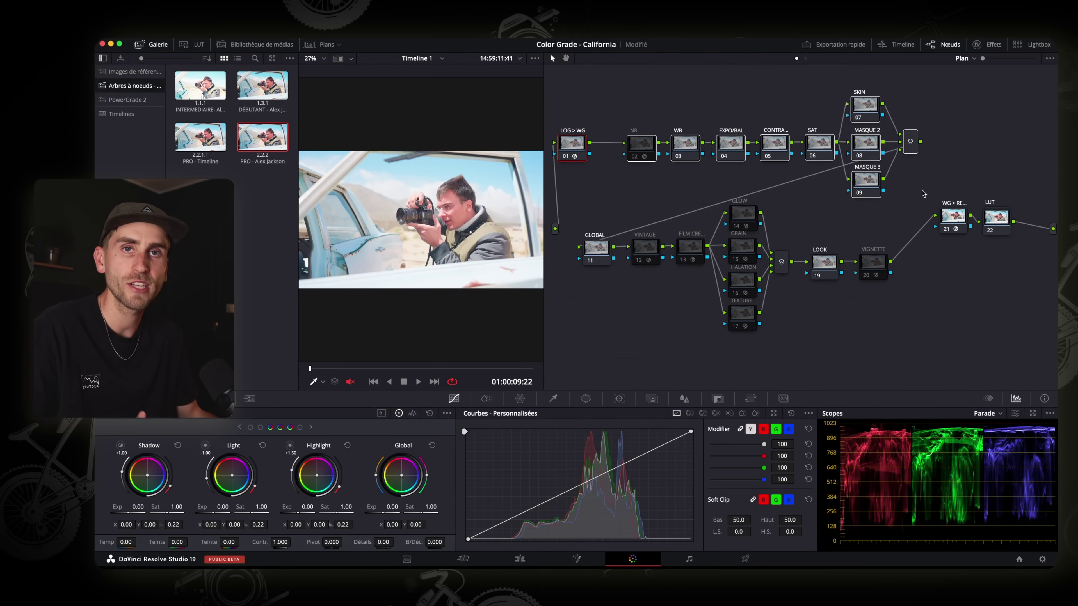
left_click_drag(579, 213, 1032, 364)
Place the NR node beside LOG > WG, enable it to view its noise reduction settings, and disable it again
left_click_drag(639, 143, 620, 143)
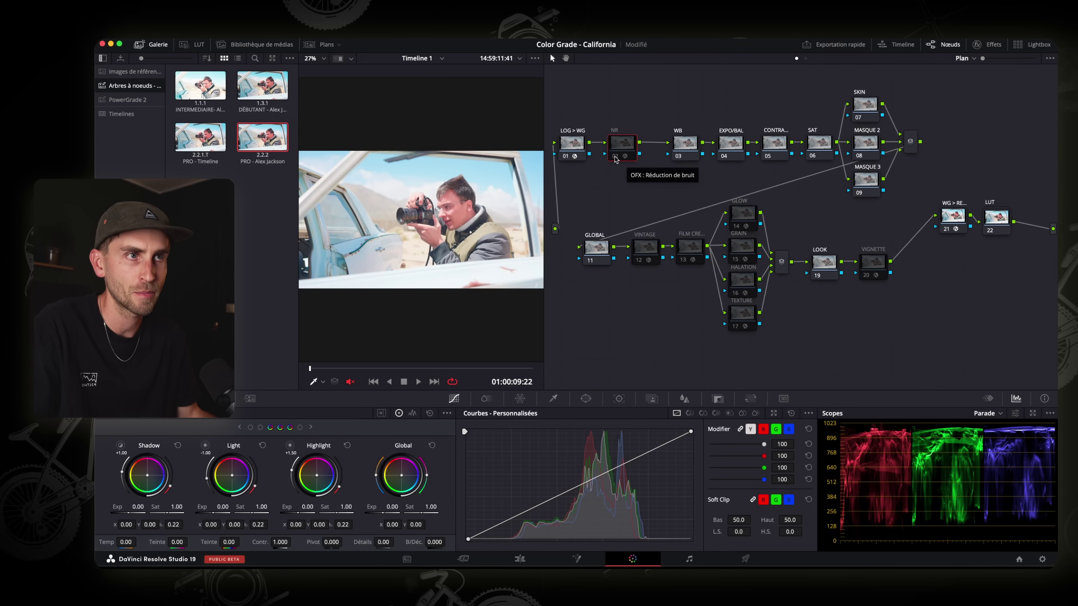
left_click(618, 156)
left_click(985, 45)
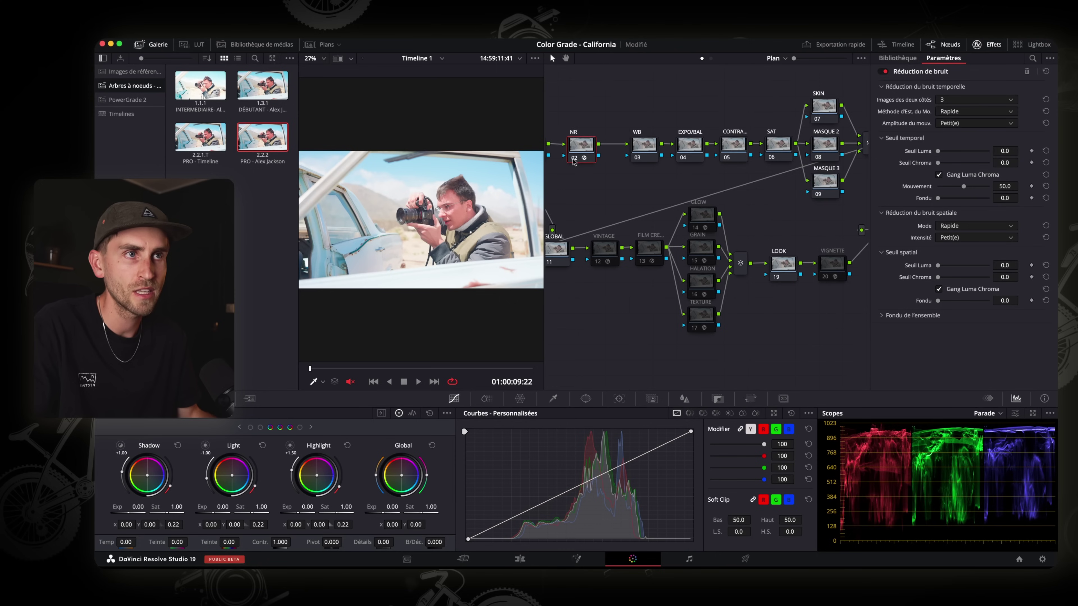
left_click(573, 161)
left_click(985, 45)
Respace the WB to SAT nodes evenly and shift the parallel SKIN and mask nodes away from SAT
left_click(672, 146)
left_click_drag(717, 146, 815, 144)
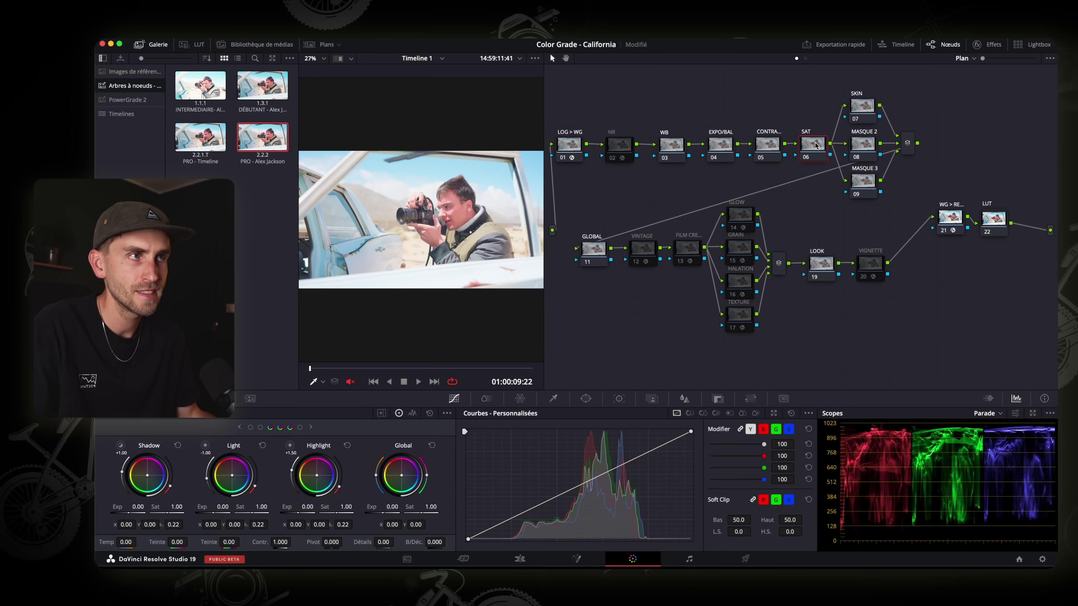
left_click_drag(932, 90, 876, 188)
left_click(941, 153)
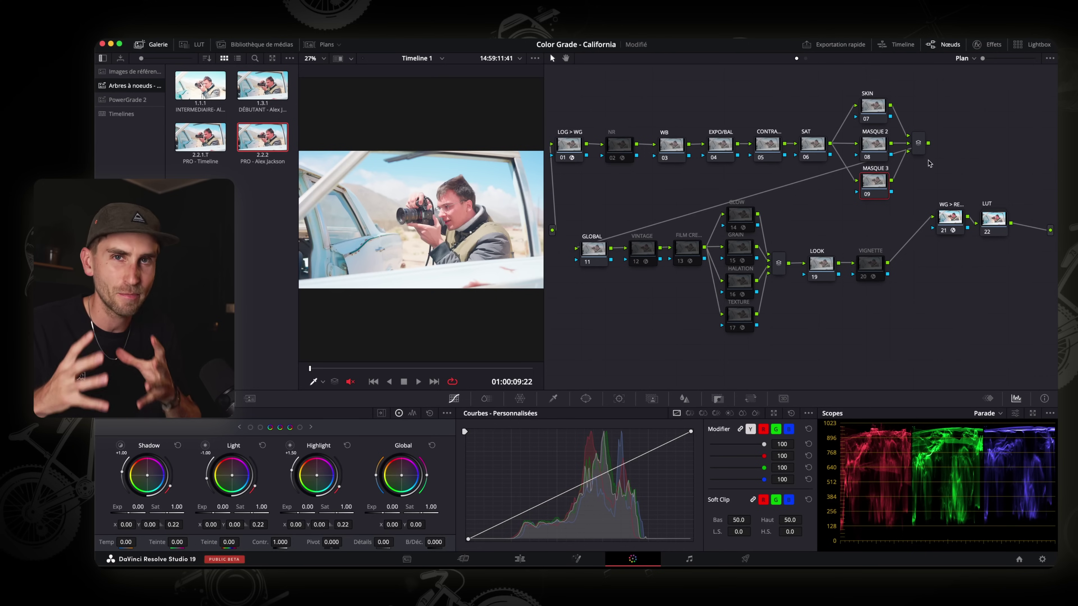
Add a fourth parallel node below MASQUE 3 and raise the parallel group clear of the GLOBAL row
key("alt+p")
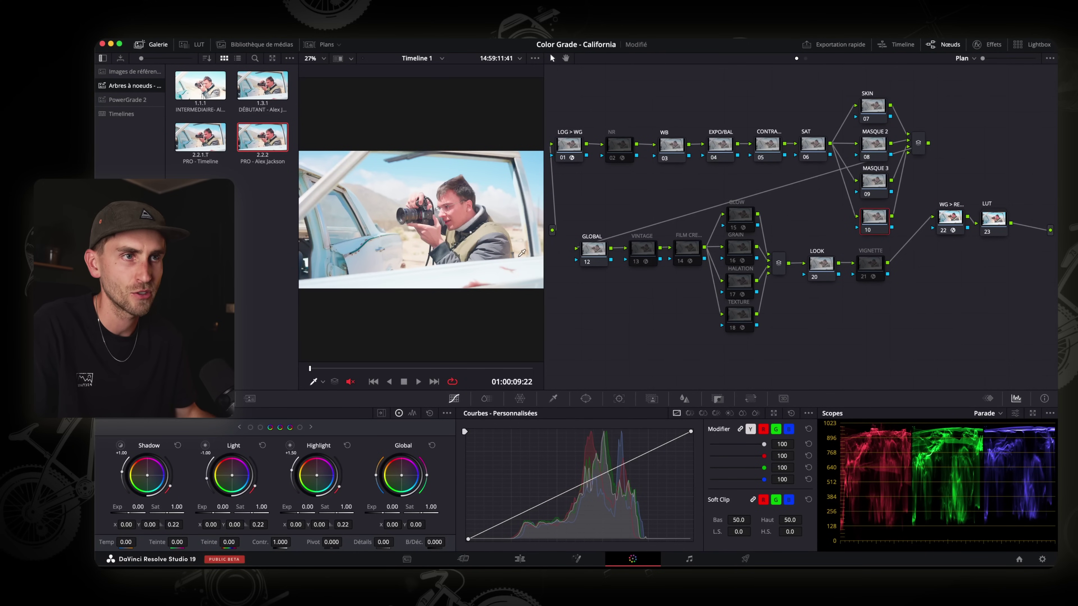
left_click(590, 255)
left_click_drag(589, 255, 589, 256)
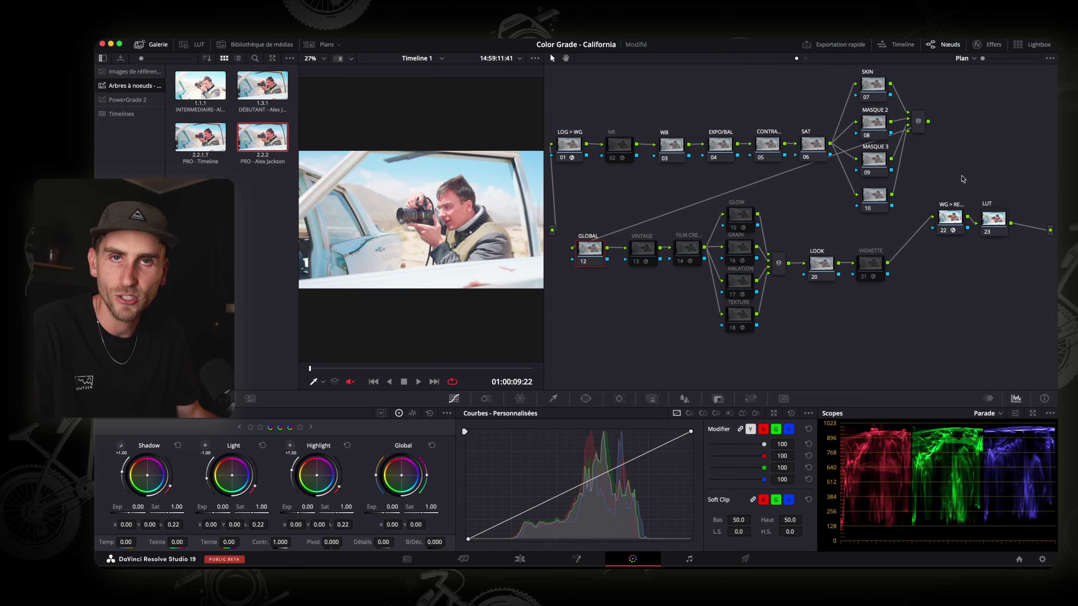
Move the VINTAGE node toward GLOBAL, enable it, and examine its film damage settings
left_click_drag(589, 254, 634, 250)
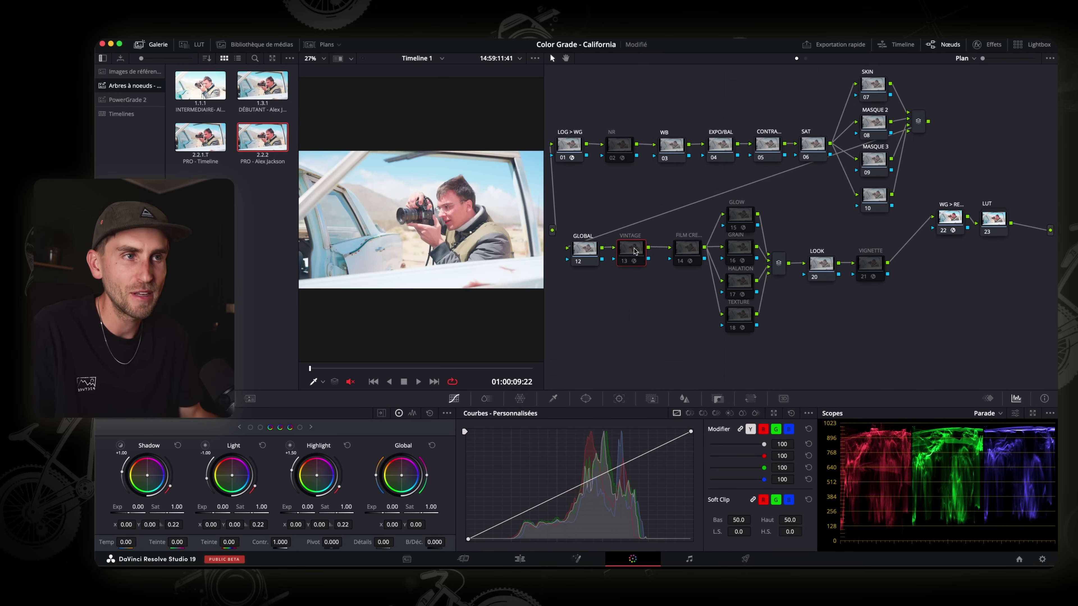
key("super+d")
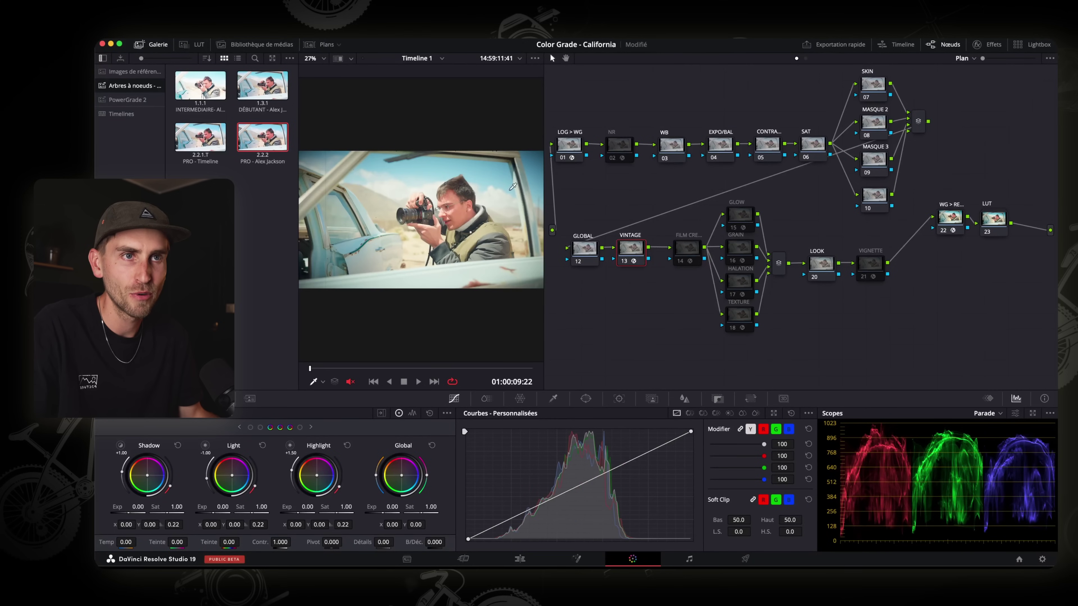
left_click(633, 261)
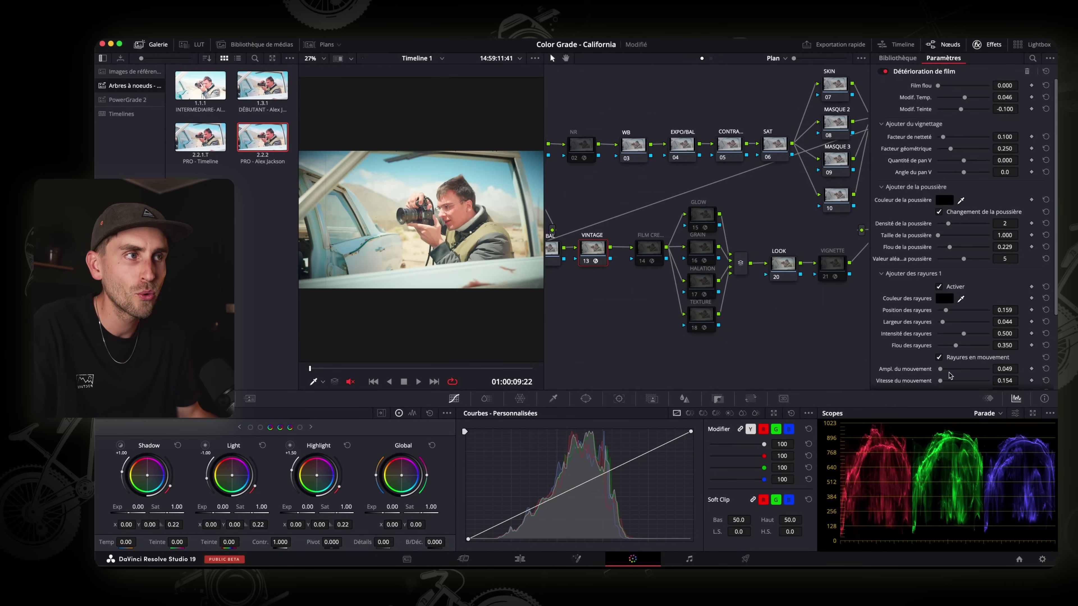
scroll(887, 298, "down", 5)
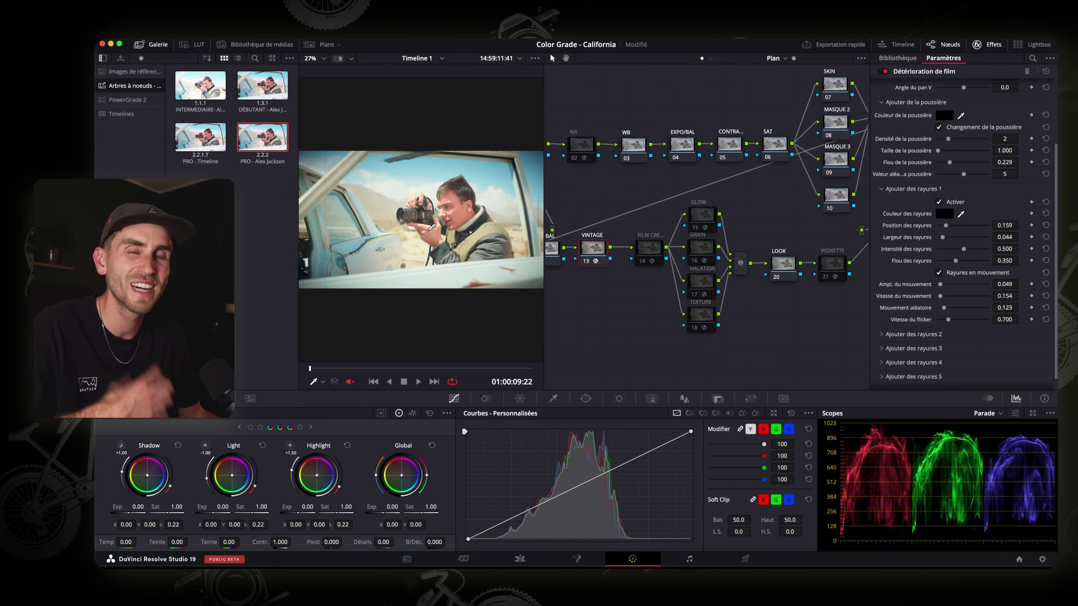
Enable the film look node after VINTAGE, try the Default 65mm preset, and switch back to Personnaliser
left_click(643, 250)
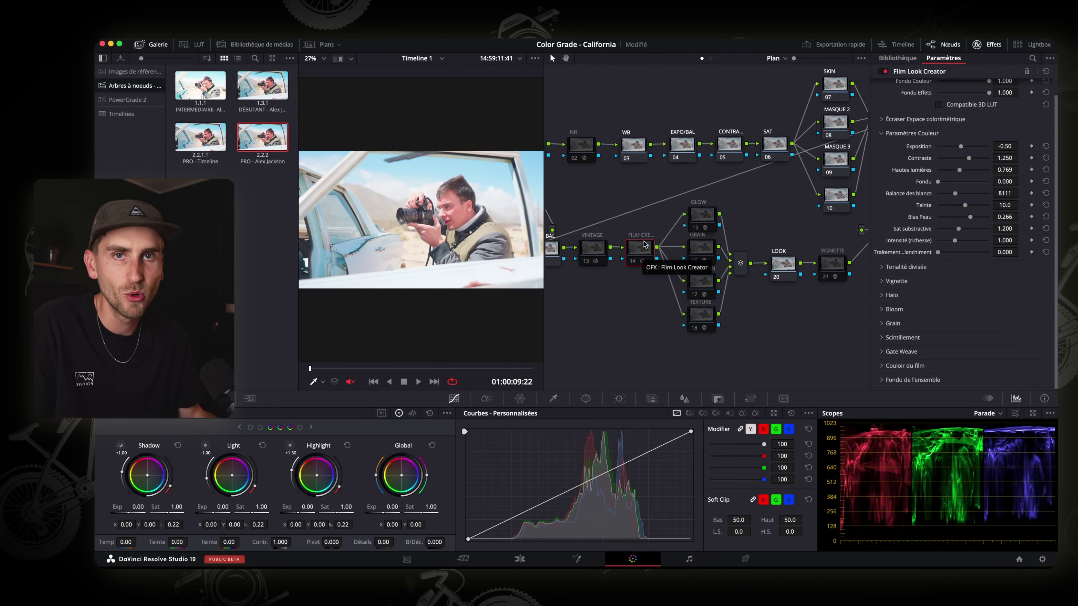
key("ctrl+z")
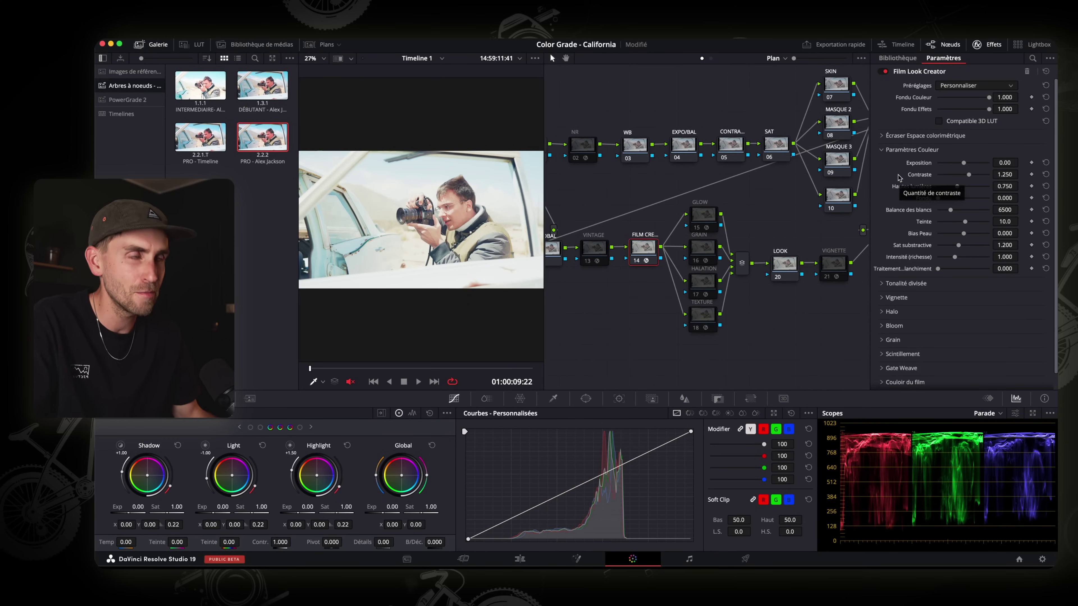
left_click(960, 89)
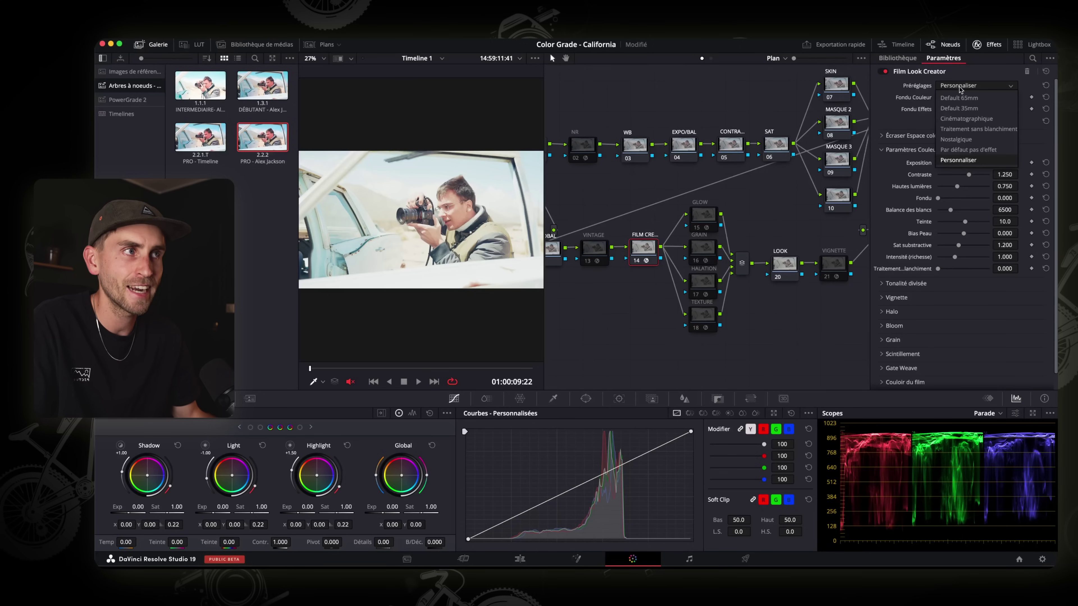
left_click(964, 102)
left_click(966, 88)
left_click(971, 164)
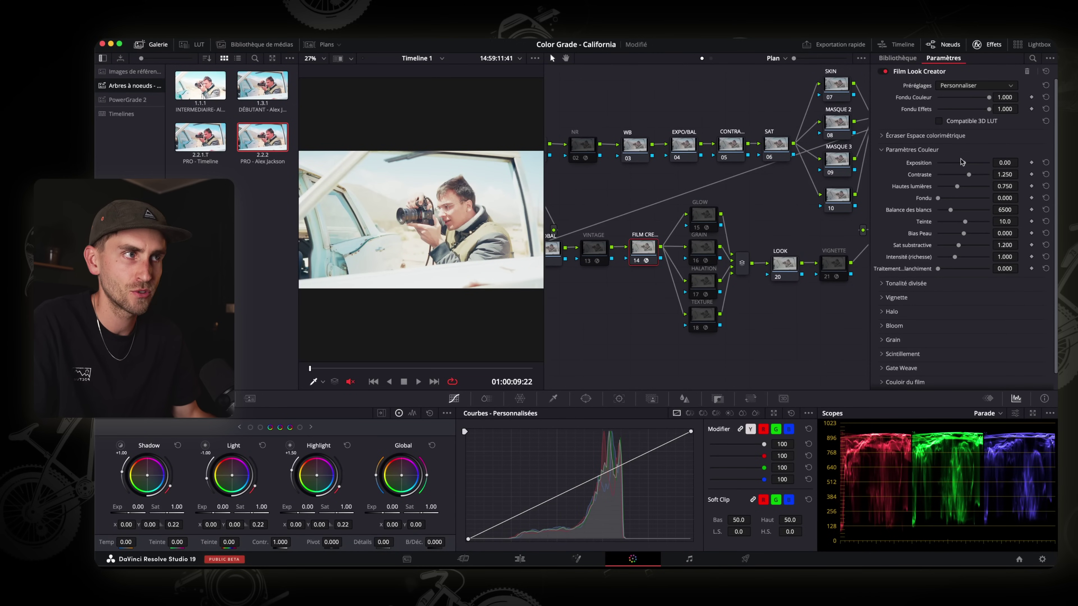
Set the Film Look Creator's exposure to -1.33 and contrast to 1.129, and disable its node
left_click_drag(964, 165, 956, 165)
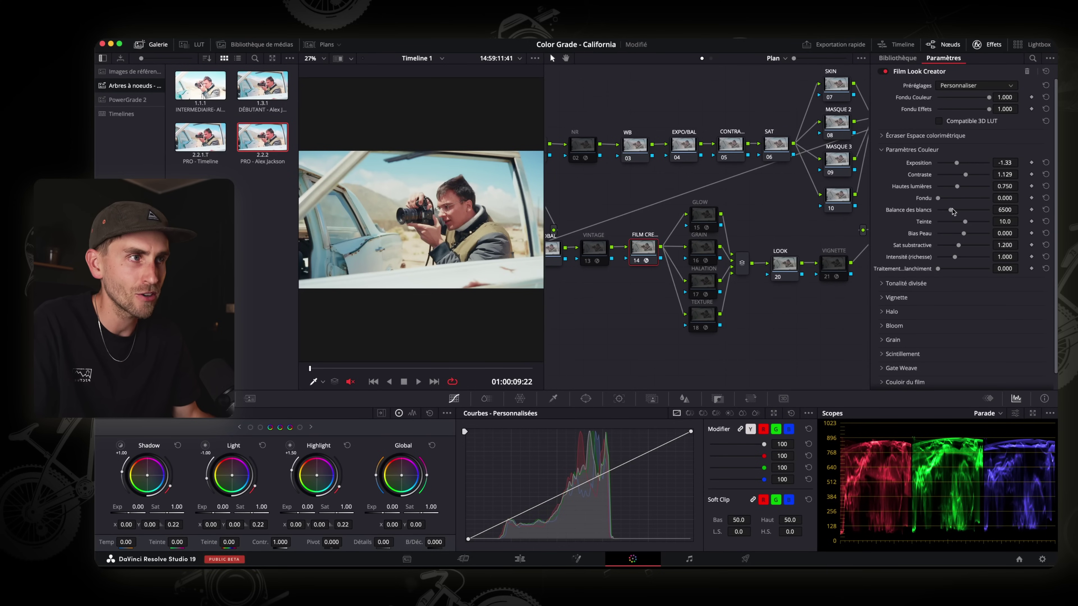
scroll(917, 225, "down", 1)
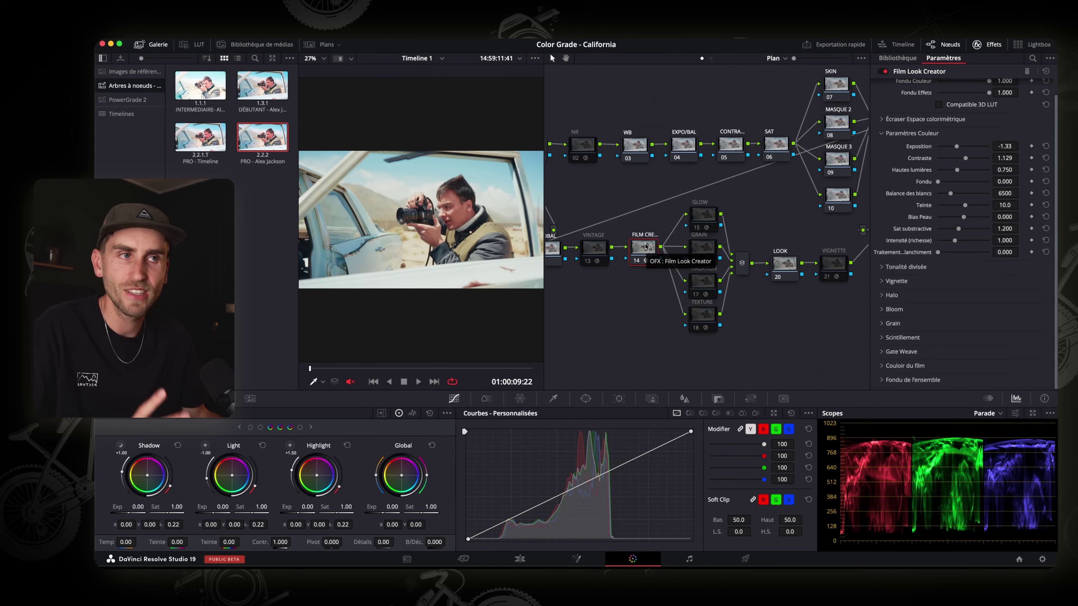
left_click(637, 262)
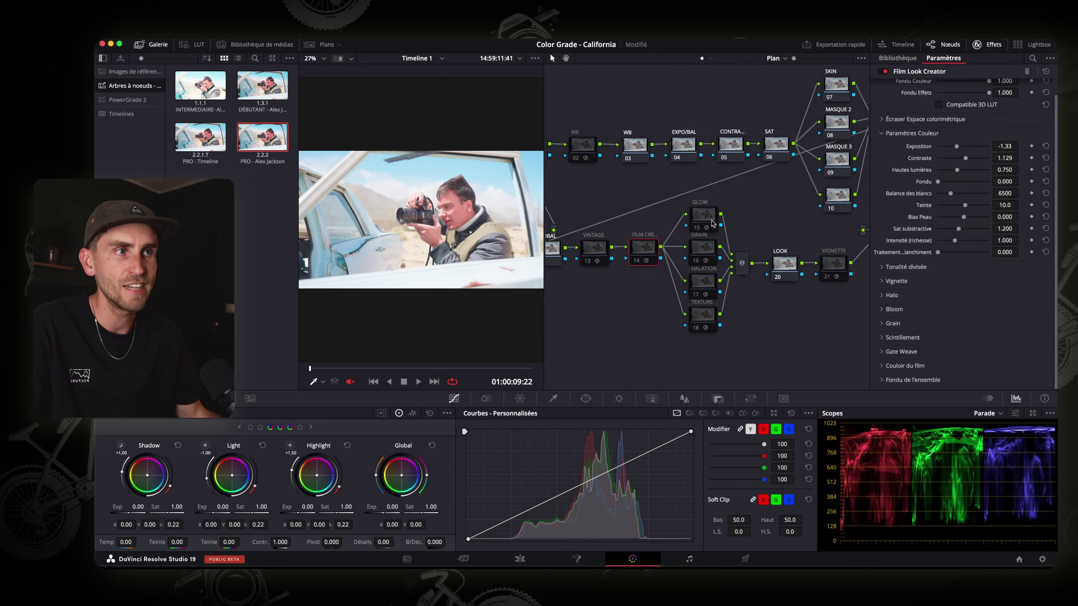
Examine the effect settings of the GLOW, Film Look Creator, HALATION and TEXTURE nodes, nudging the TEXTURE node lower
left_click(700, 217)
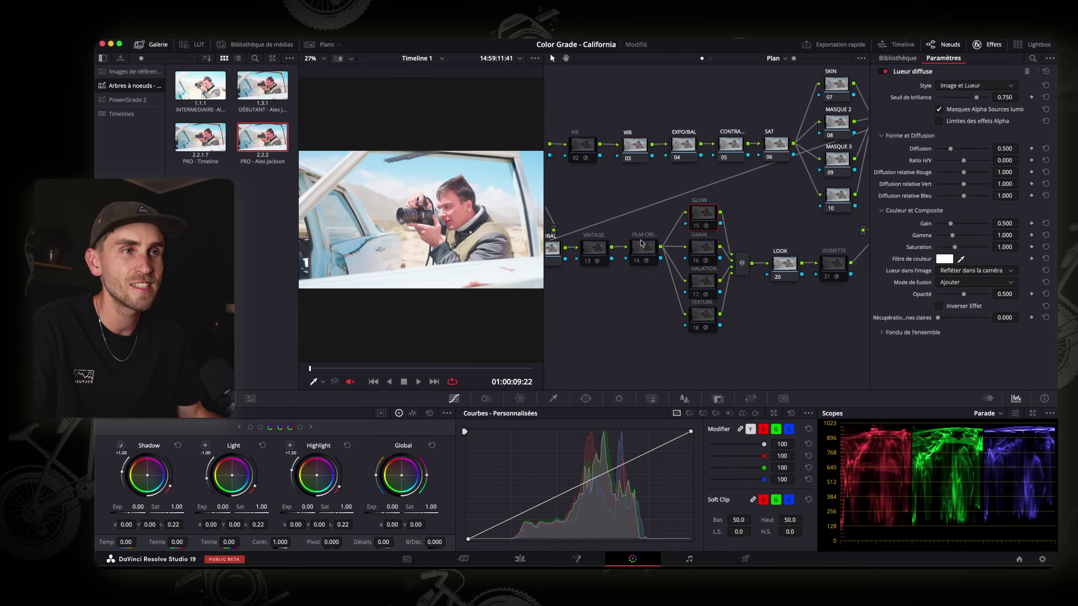
left_click(640, 250)
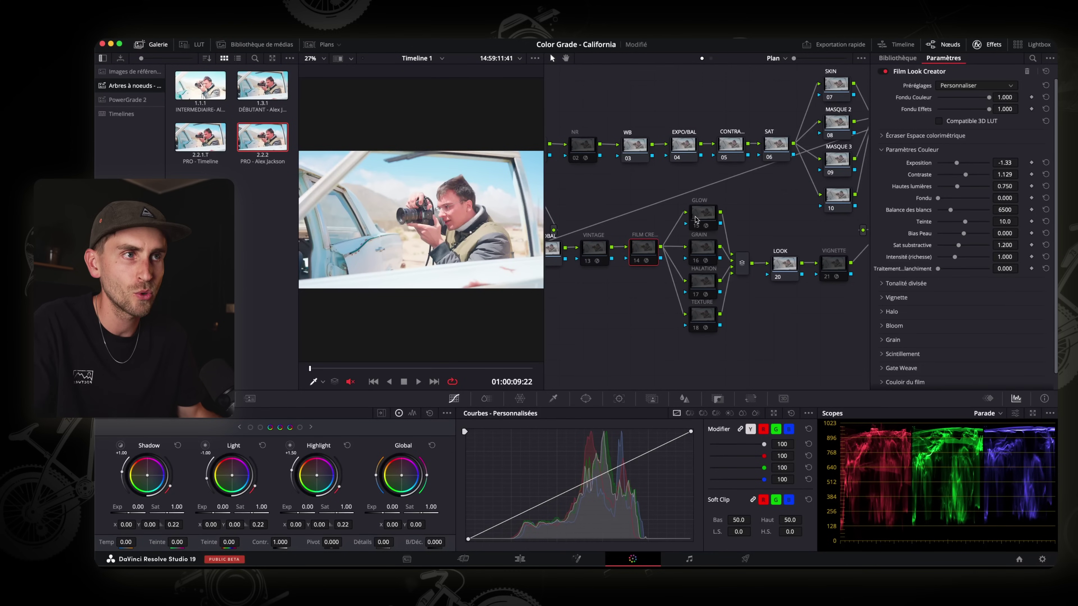
left_click(701, 285)
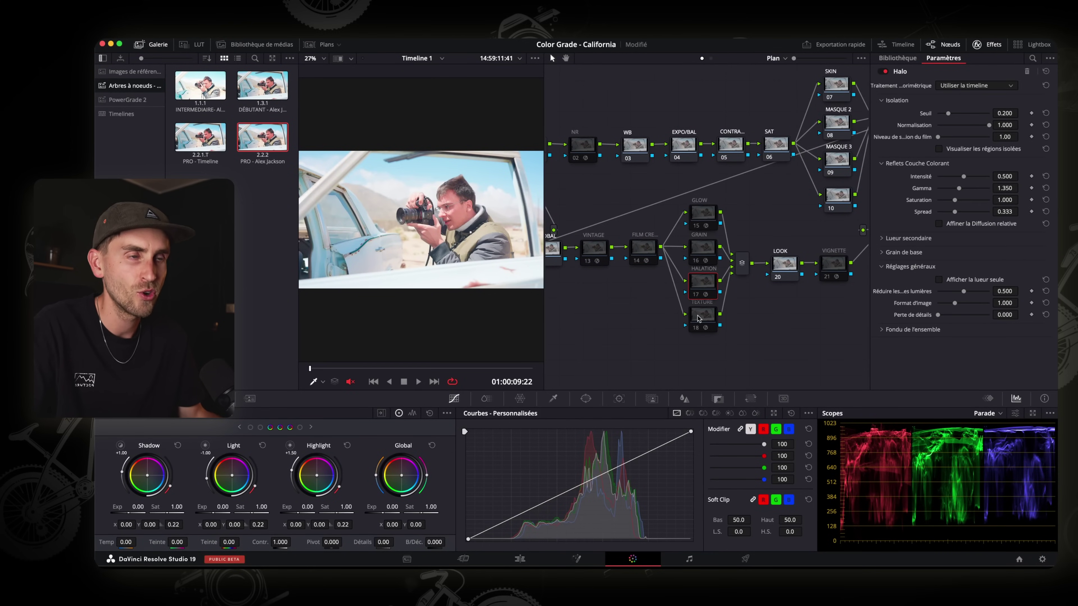
left_click(705, 326)
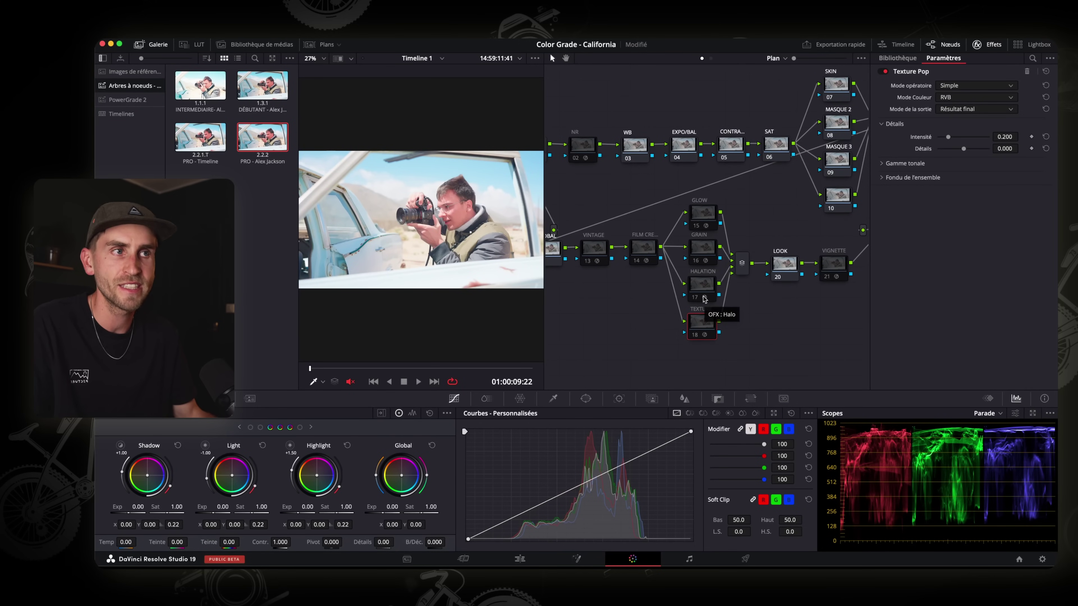
left_click(698, 219)
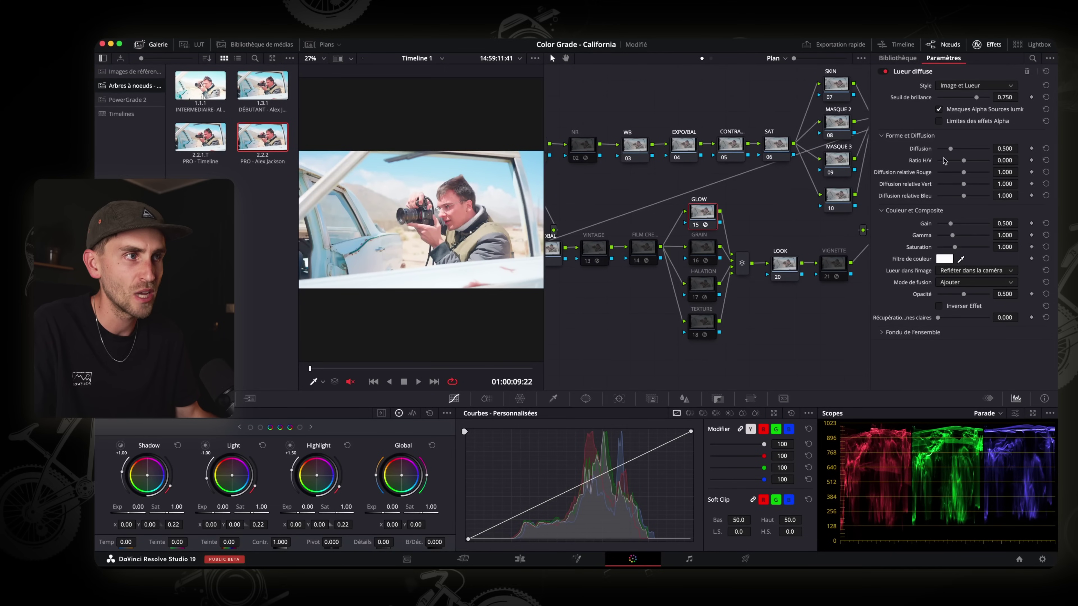
Try adjusting the green channel's custom curve on the LOOK node and reset it
left_click_drag(782, 264, 777, 267)
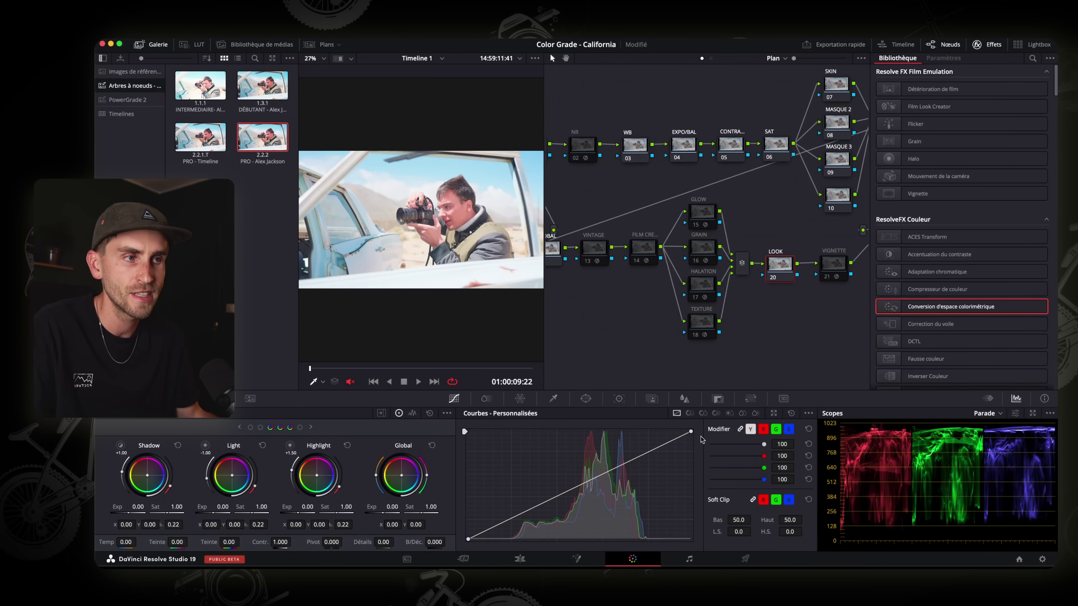
left_click(762, 429)
left_click(775, 429)
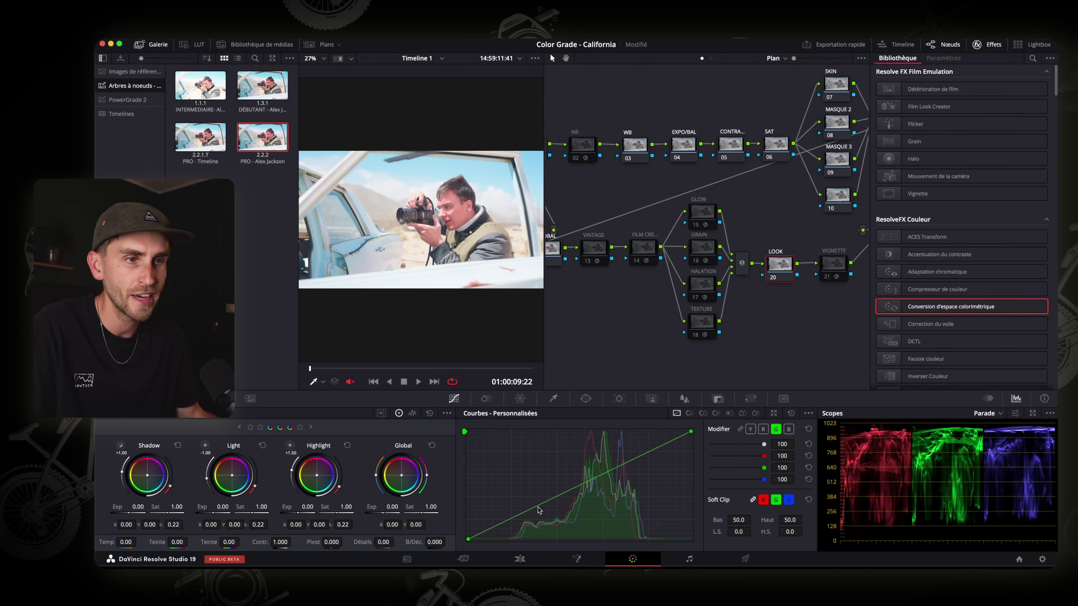
left_click(808, 429)
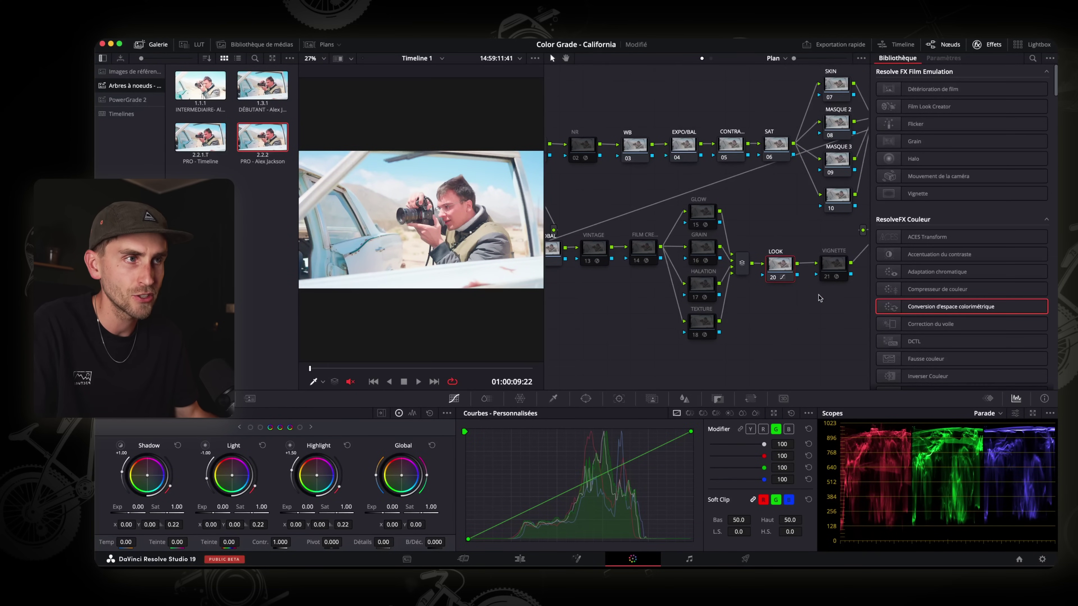
Hide the effects library, shift the LUT node slightly away from the WG > REC node, and open the LUT compound node
scroll(800, 311, "right", 3)
scroll(834, 297, "right", 4)
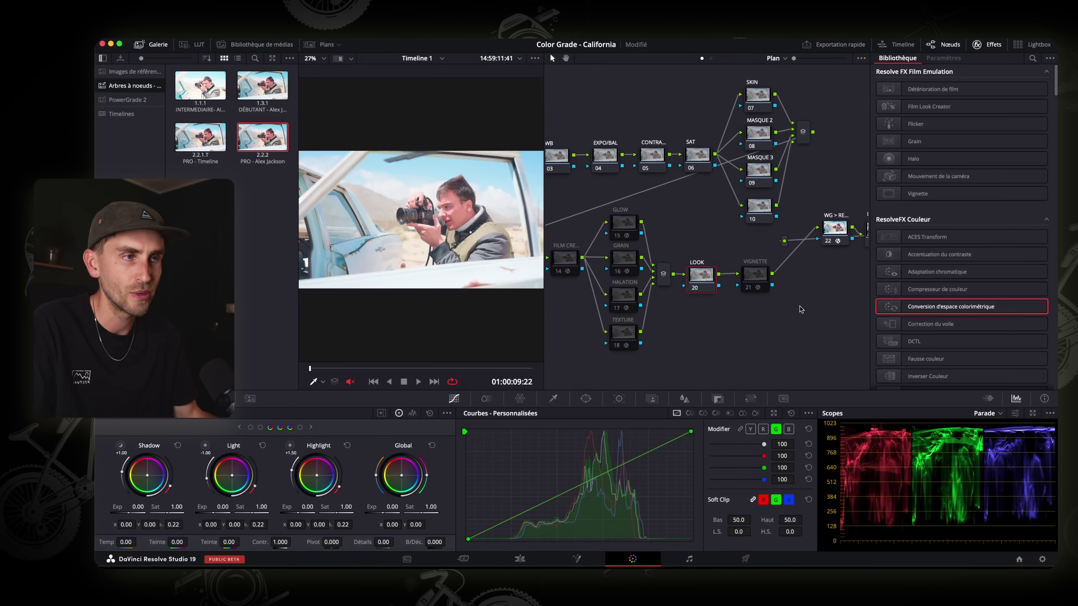
scroll(802, 303, "right", 4)
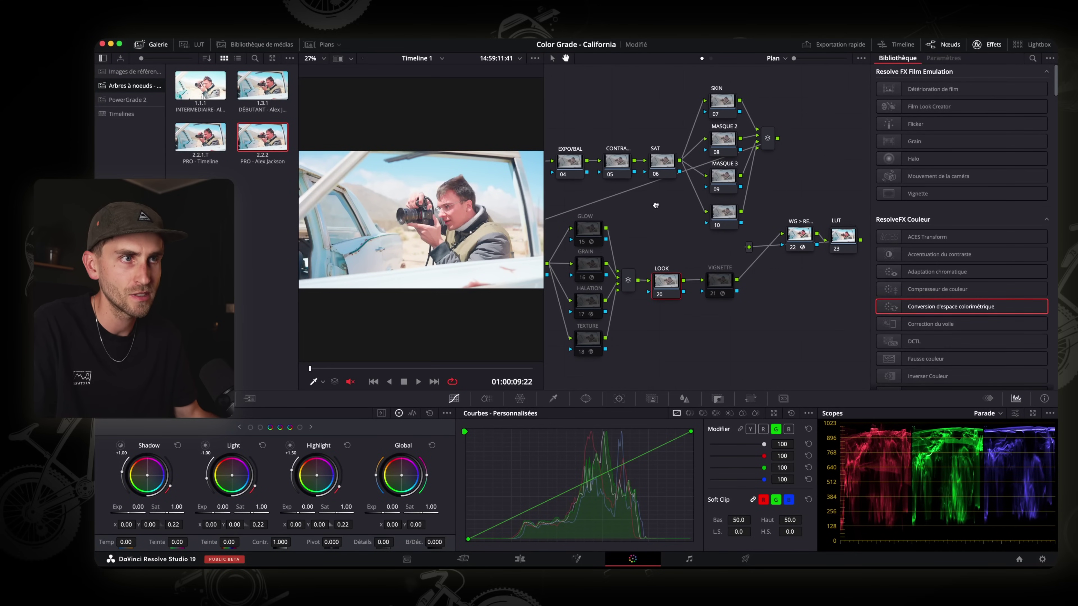
left_click(988, 44)
left_click_drag(883, 226, 919, 226)
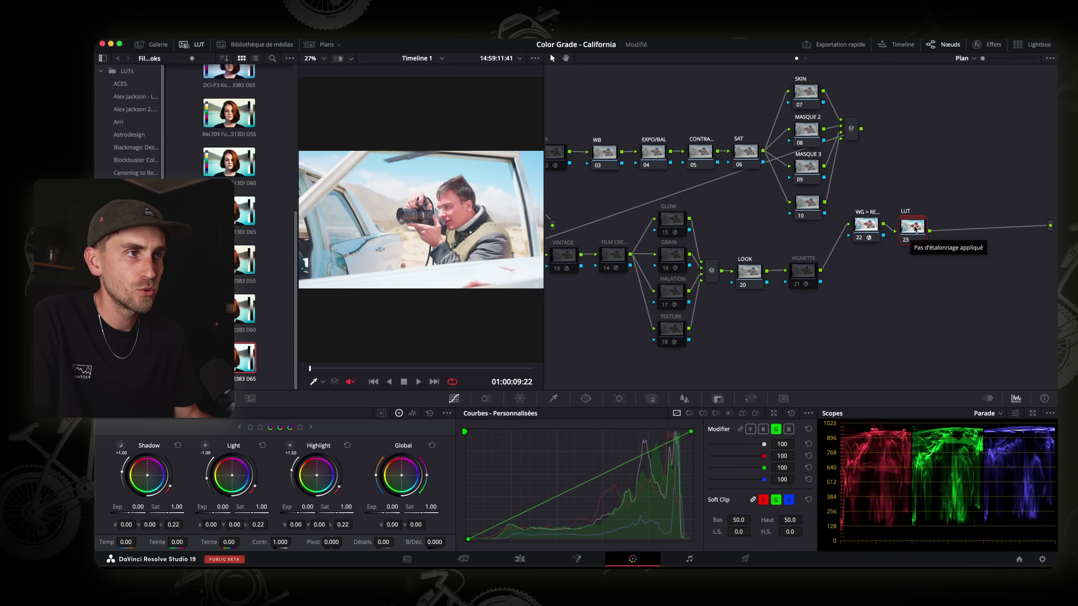
double_click(914, 229)
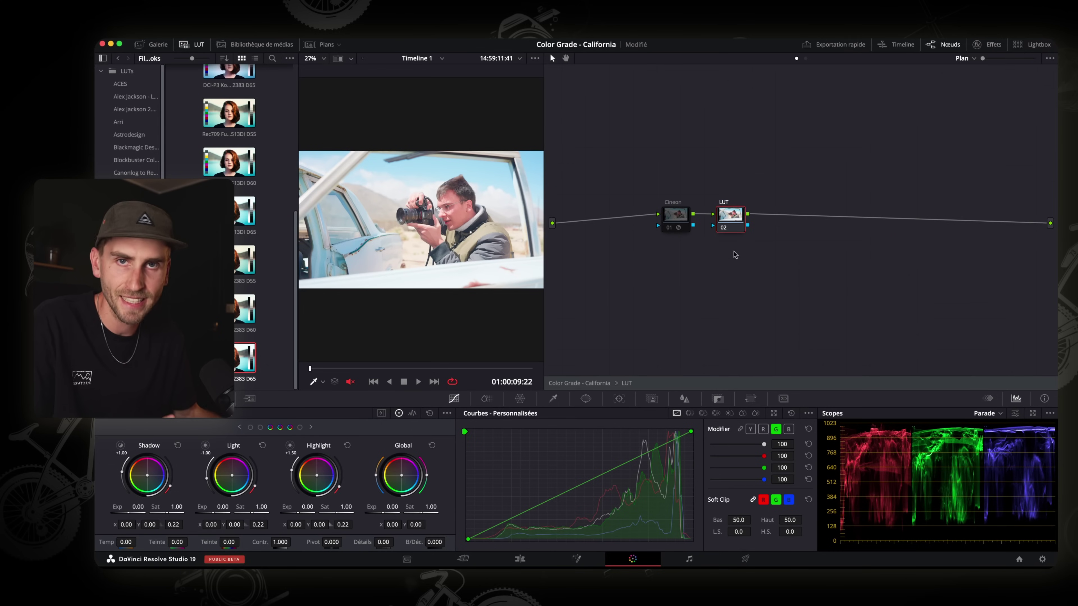
Apply the Rec709 Kodak 2383 D65 LUT from the Film Looks collection to the LUT node inside the compound
left_click(189, 46)
left_click(189, 45)
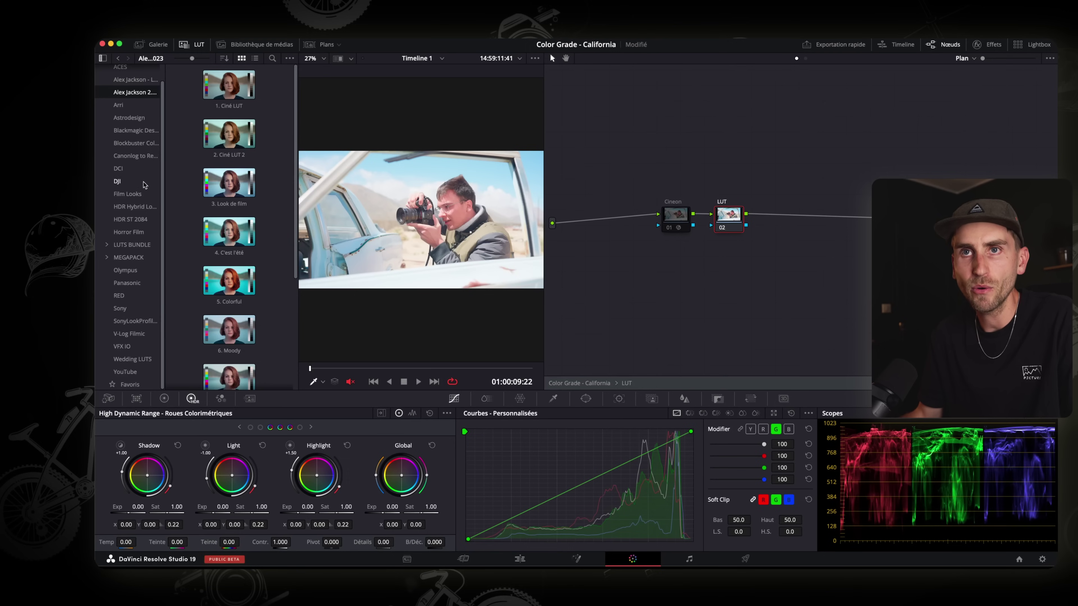
left_click(140, 193)
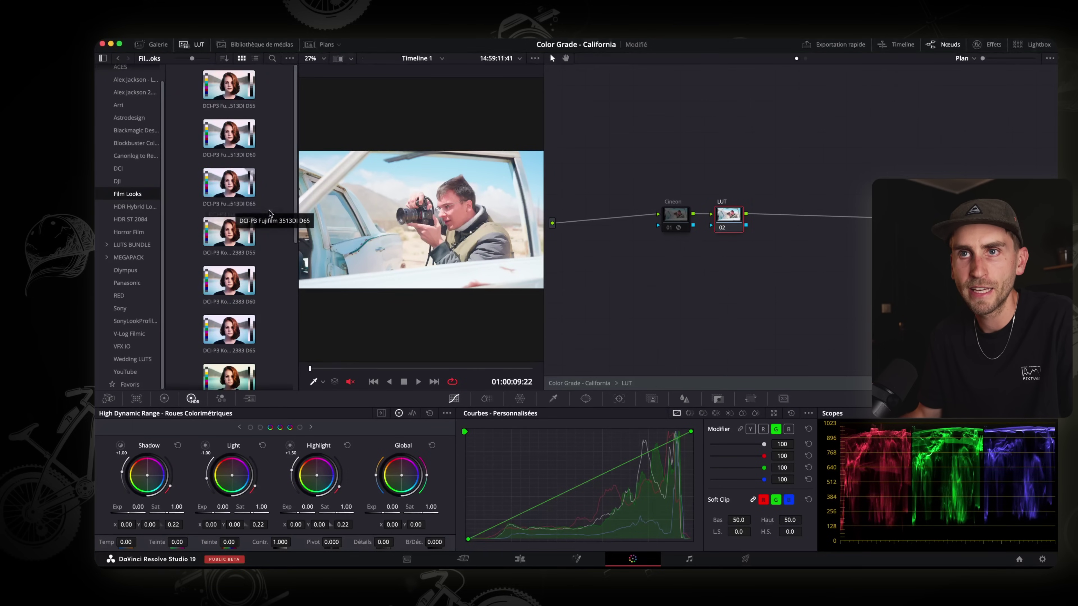
scroll(275, 218, "down", 5)
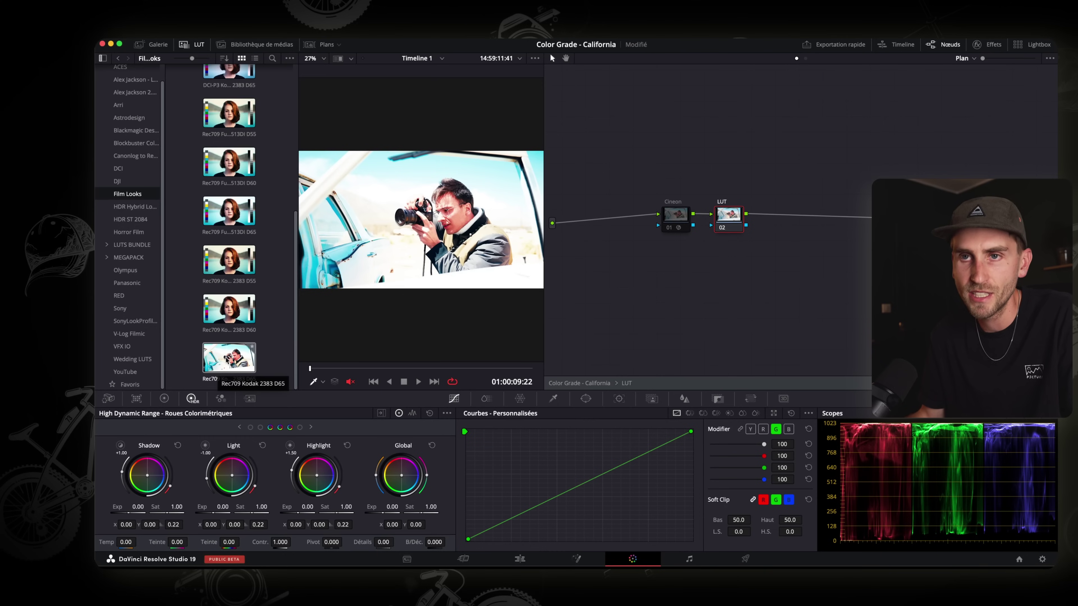
double_click(219, 368)
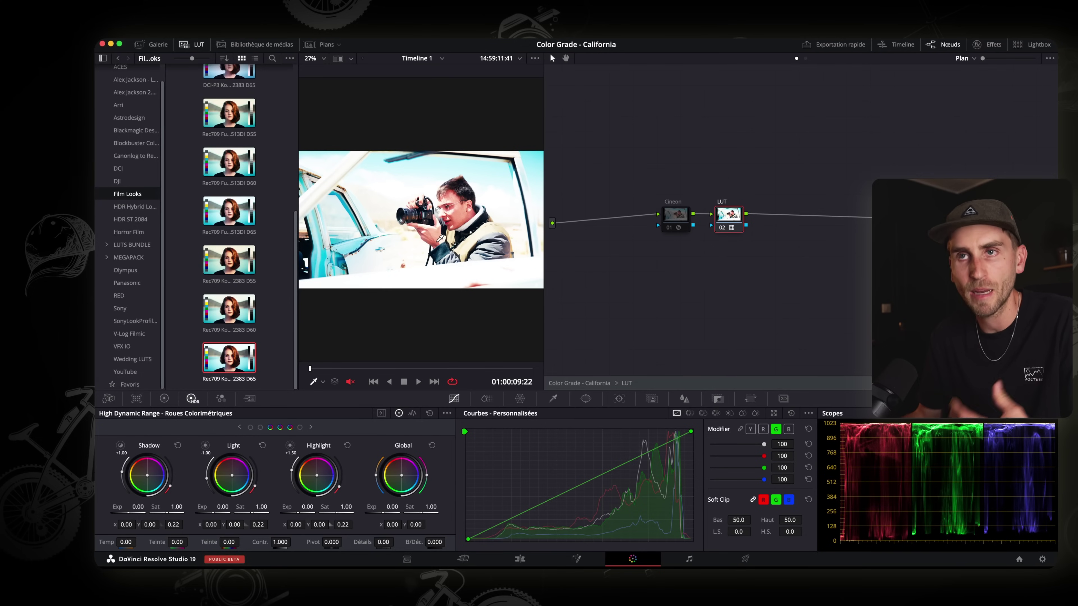
Enable the Cineon node ahead of the LUT, examine its color space conversion settings, and return to the main node tree
left_click_drag(676, 216, 650, 217)
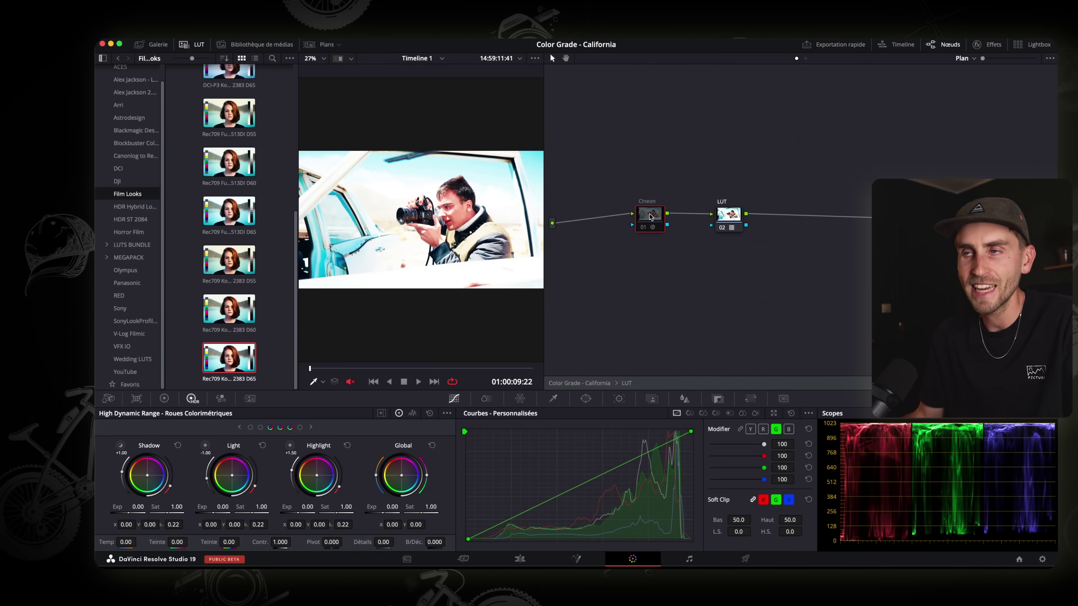
left_click(643, 228)
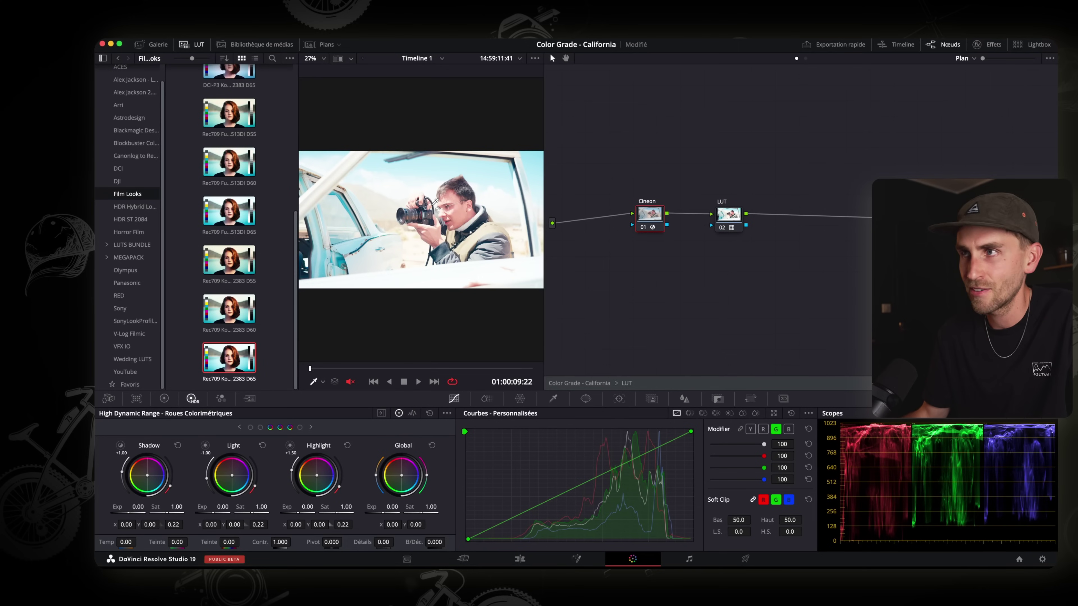
left_click(988, 44)
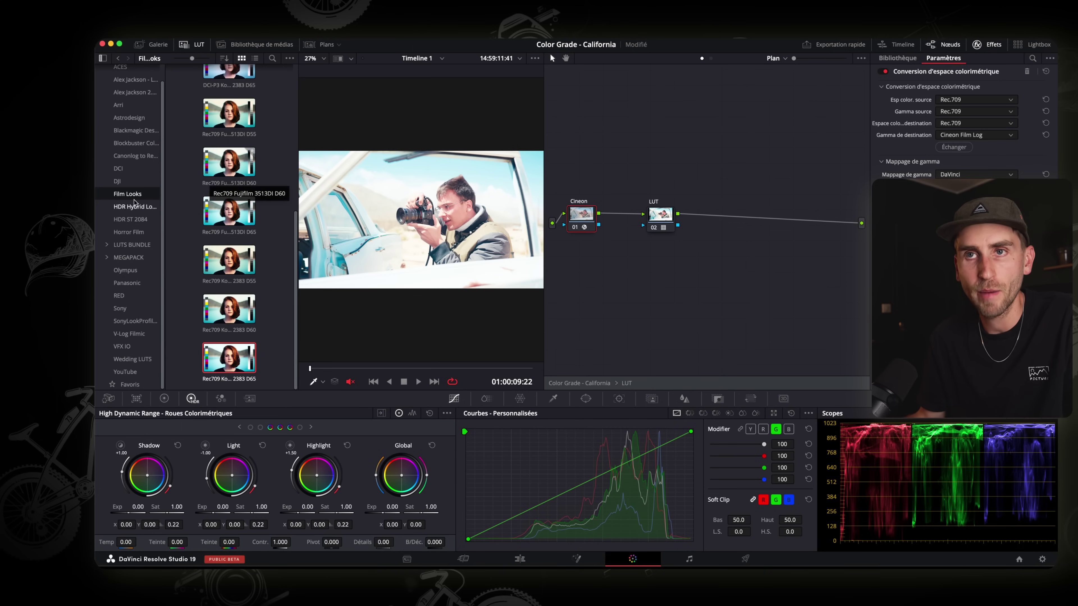
left_click_drag(581, 214, 598, 214)
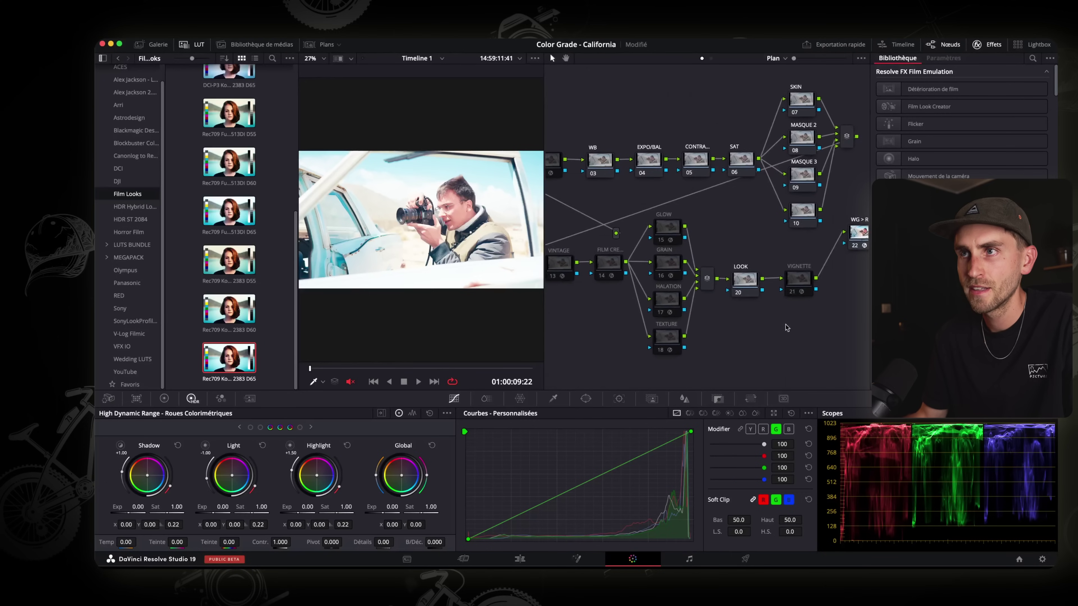
Set the EXPO/BAL node's global exposure to -1.40 and compare the graded and bypassed image in full screen
left_click(661, 160)
left_click_drag(391, 506, 351, 507)
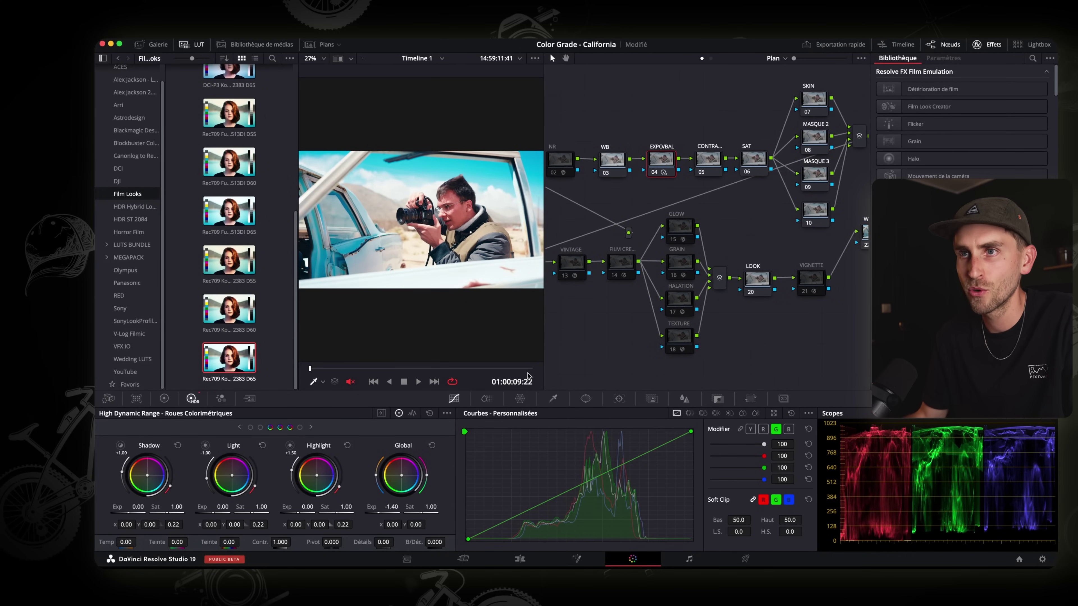
key("p")
key("shift+d")
key("shift+d")
key("shift+d")
key("shift+d")
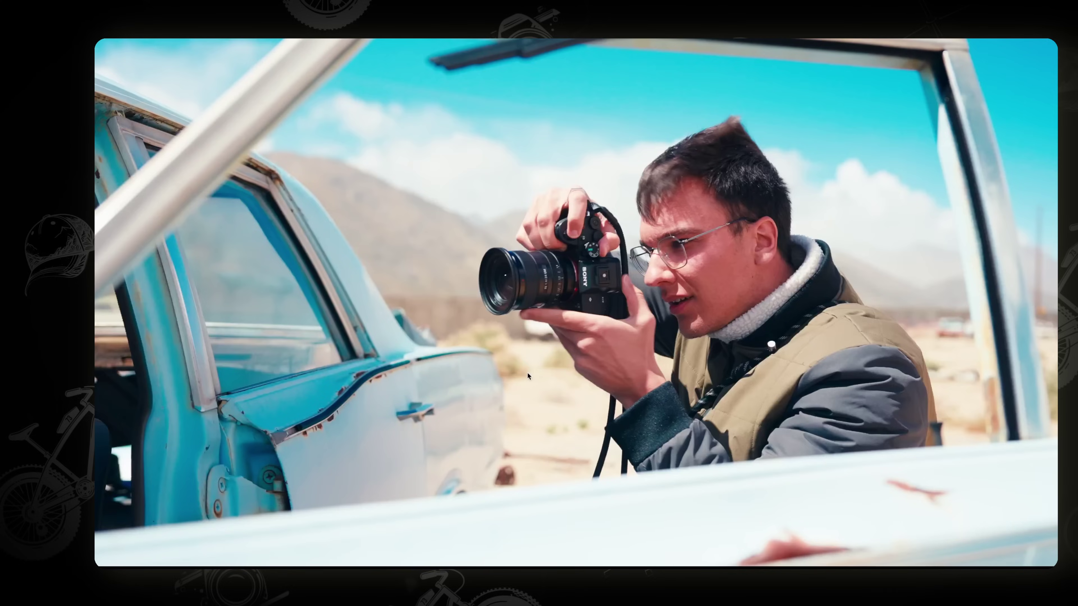
key("Escape")
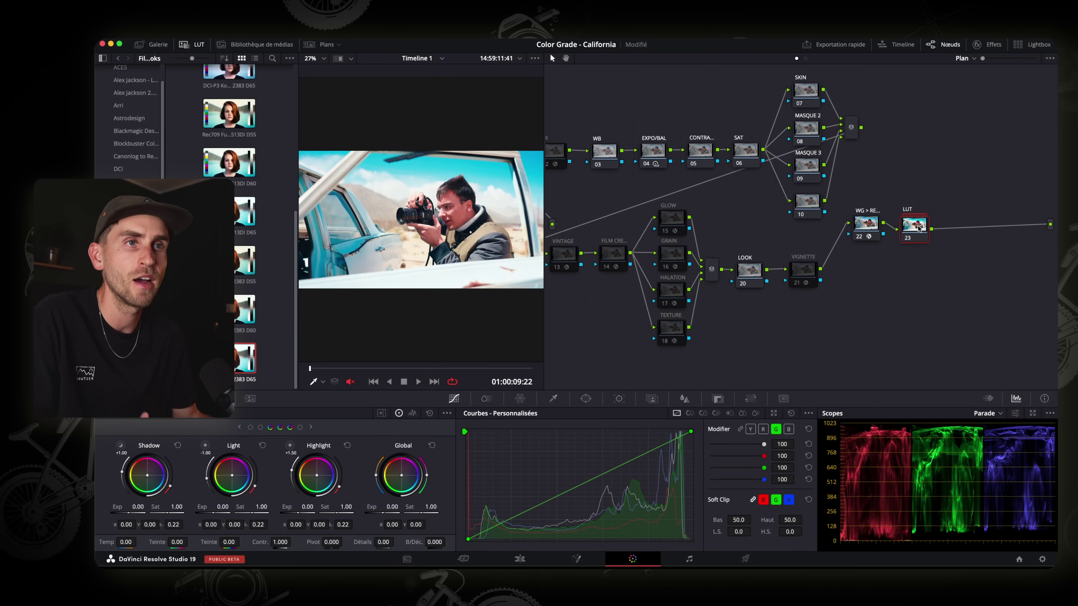
Set the LUT compound node's key output gain to 0.751 and try varying the output gain of the LUT node inside it
left_click(717, 398)
left_click_drag(711, 489, 726, 489)
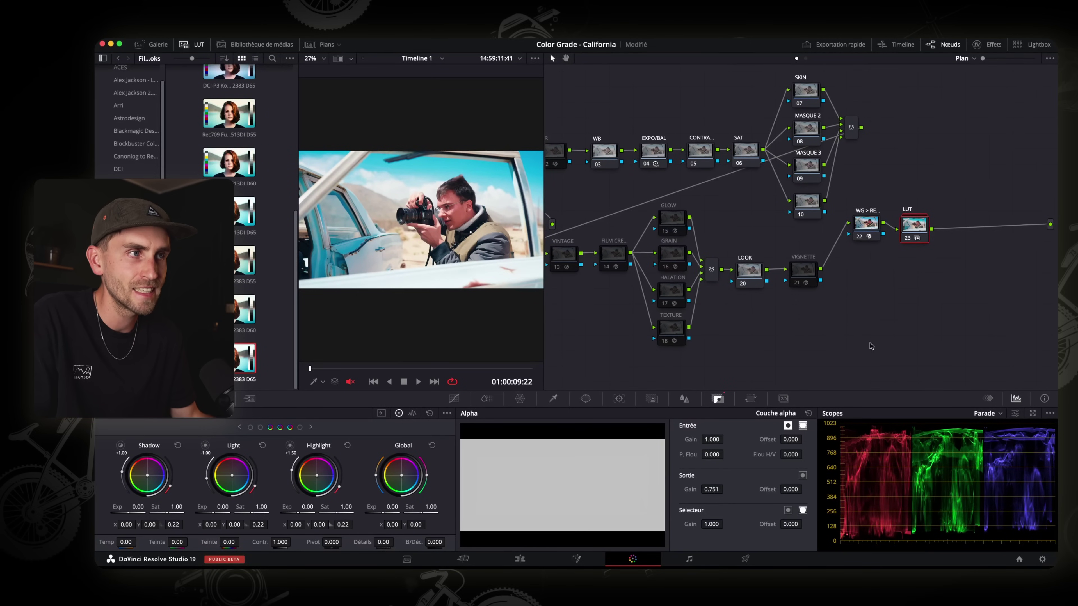
double_click(915, 227)
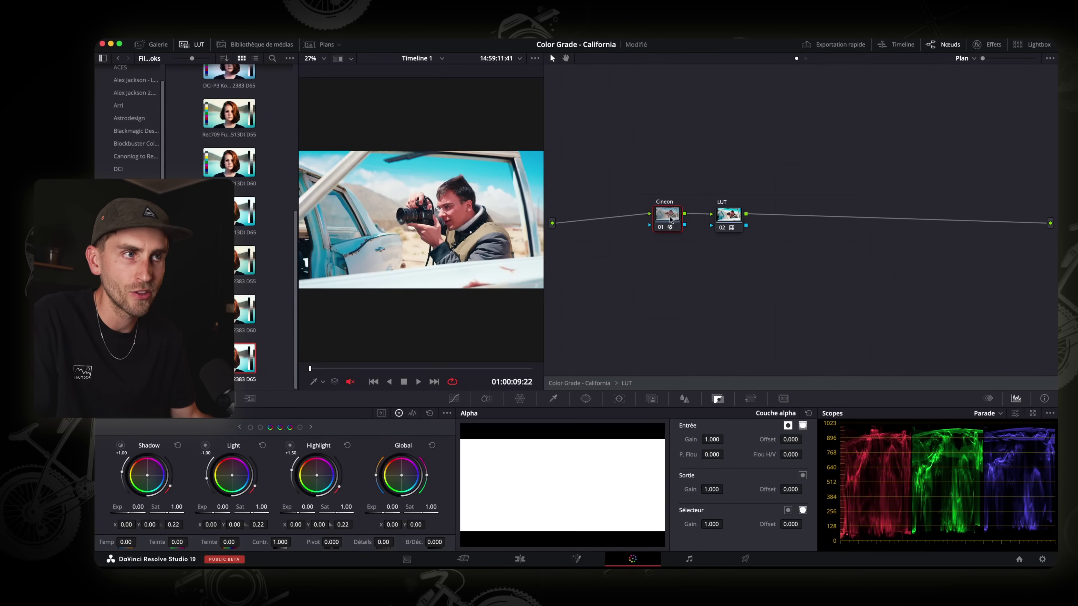
left_click(728, 214)
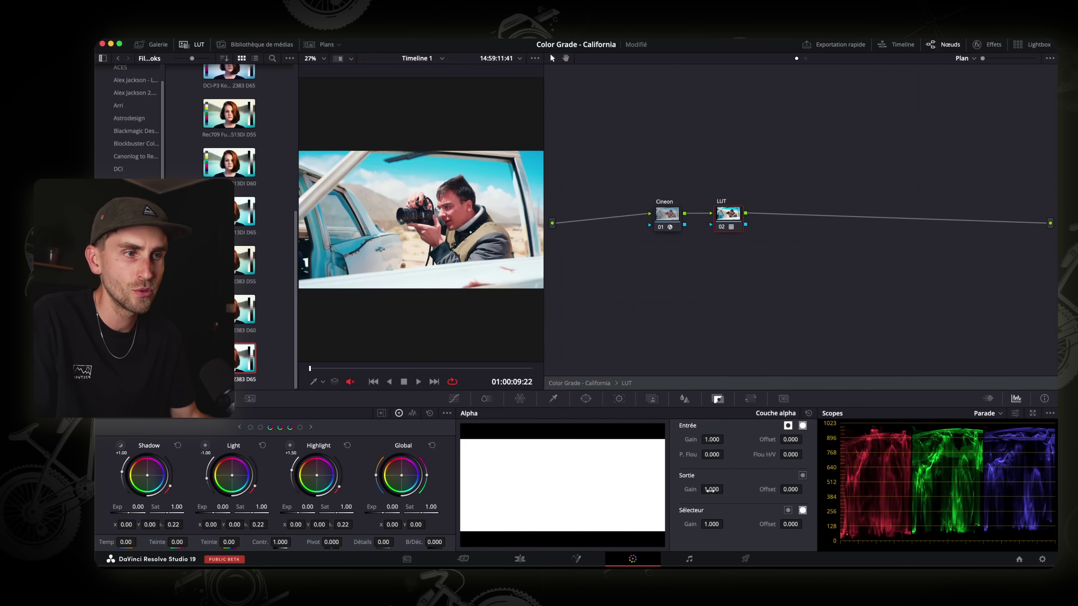
left_click_drag(709, 489, 662, 219)
left_click_drag(712, 489, 751, 487)
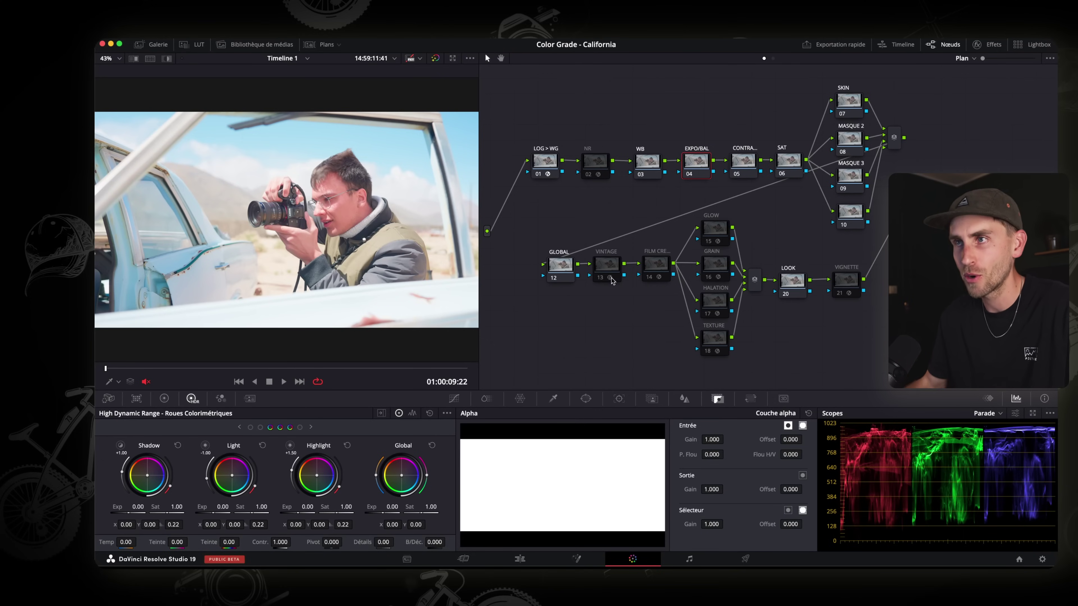
Check the LOG > WG node's effect settings, and apply the 1. Ciné LUT to the LUT node inside the LUT compound
left_click(545, 164)
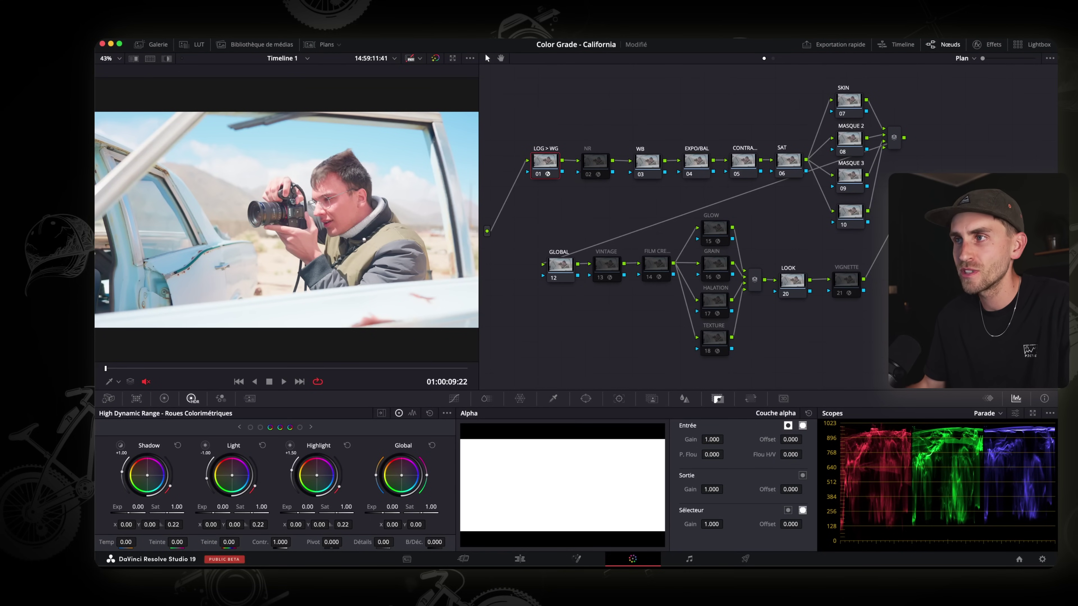
left_click(986, 45)
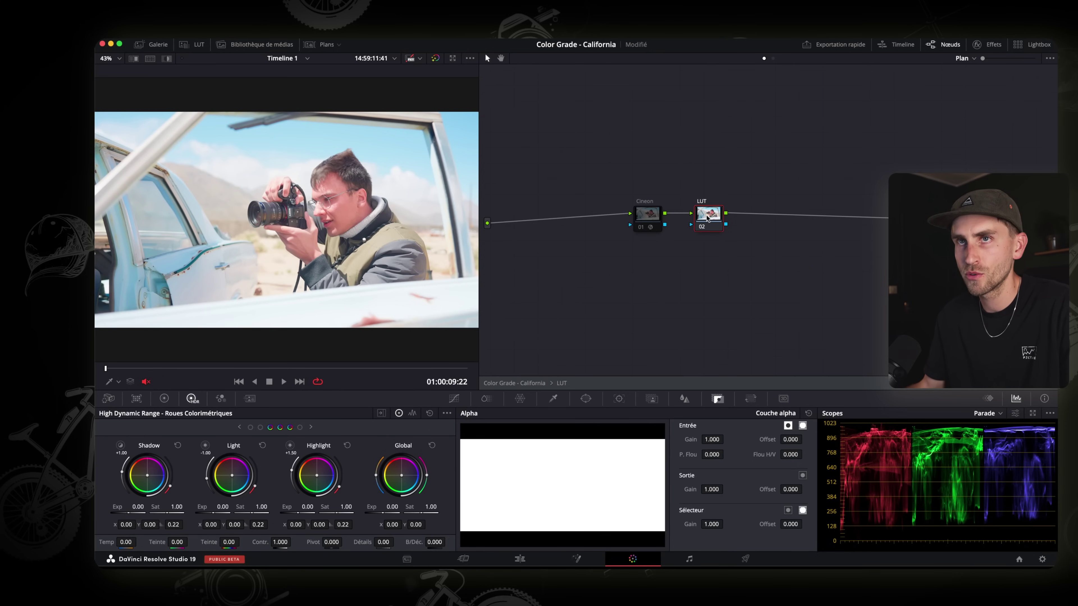
left_click(194, 44)
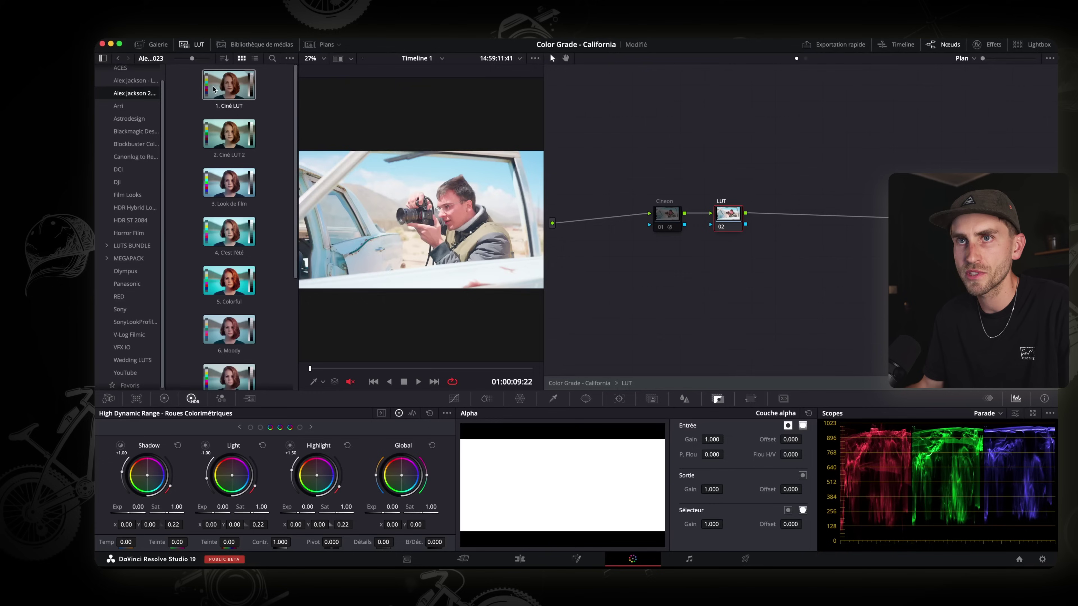
double_click(231, 90)
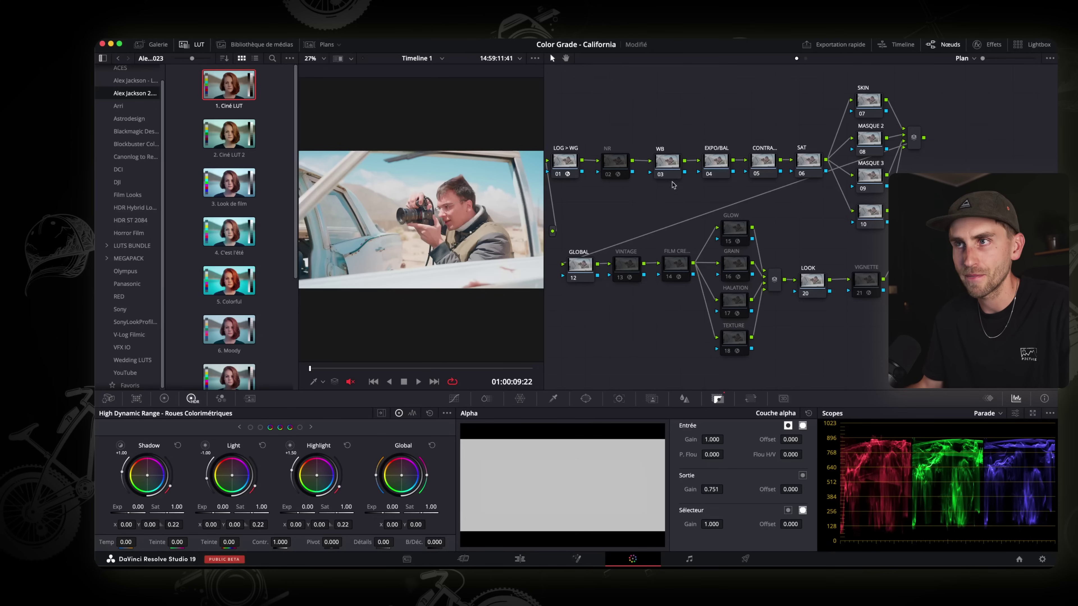
White-balance the WB node by sampling the white car bodywork in the image with the primary correction's white balance picker
left_click(666, 164)
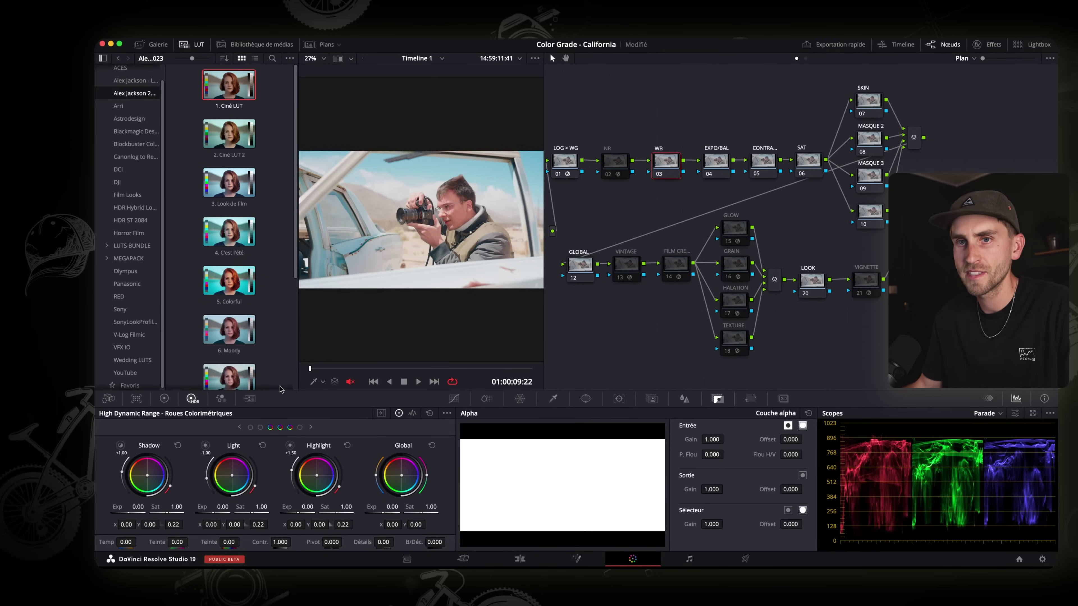
left_click(164, 398)
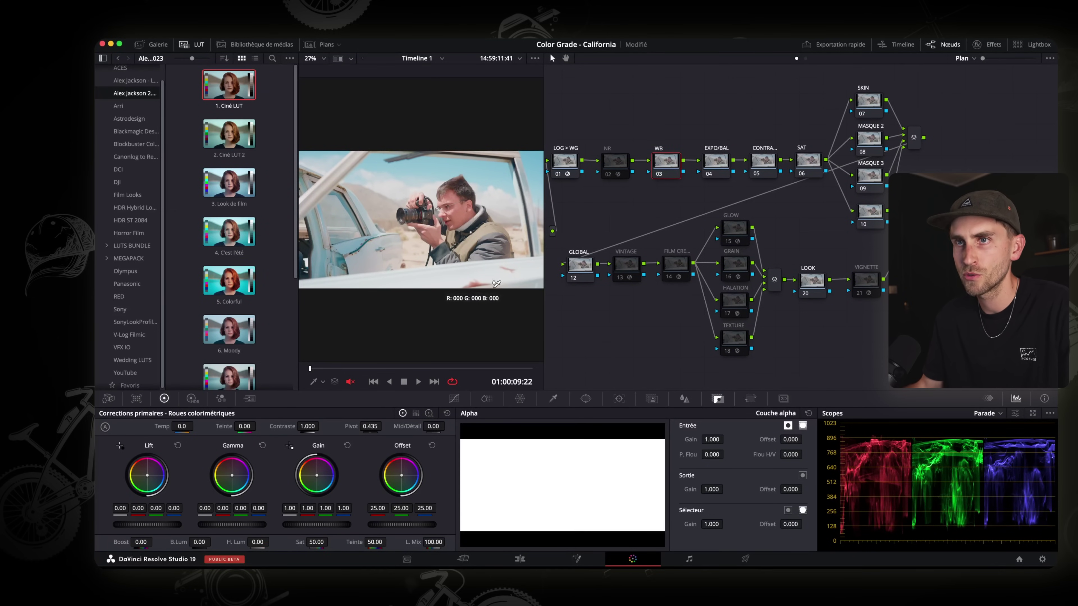
left_click(533, 269)
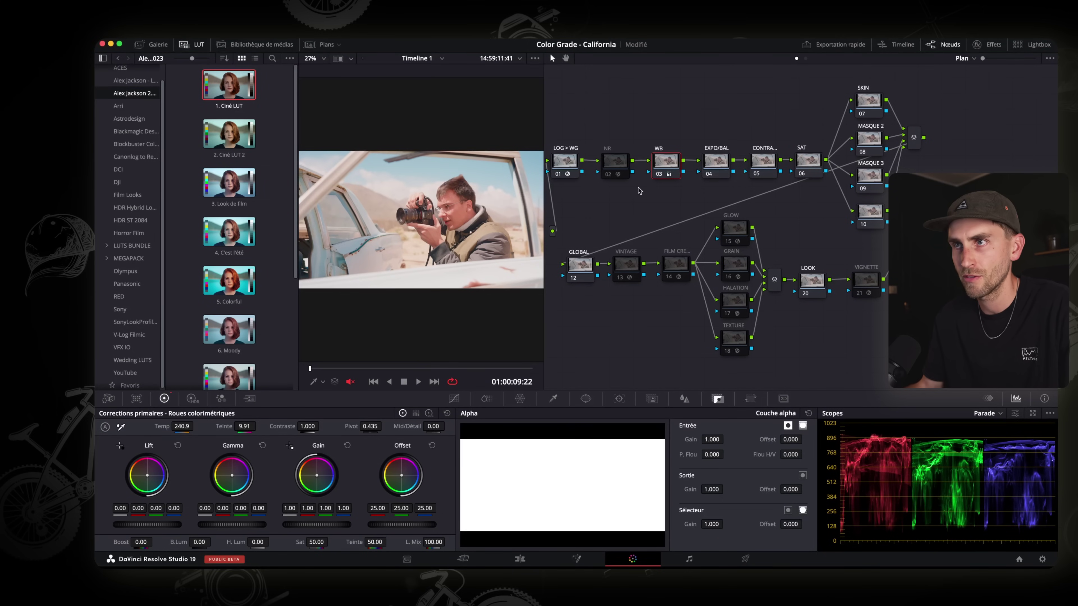
Set the EXPO/BAL node's global exposure to -0.73 in the High Dynamic Range wheels
left_click(715, 164)
left_click(192, 399)
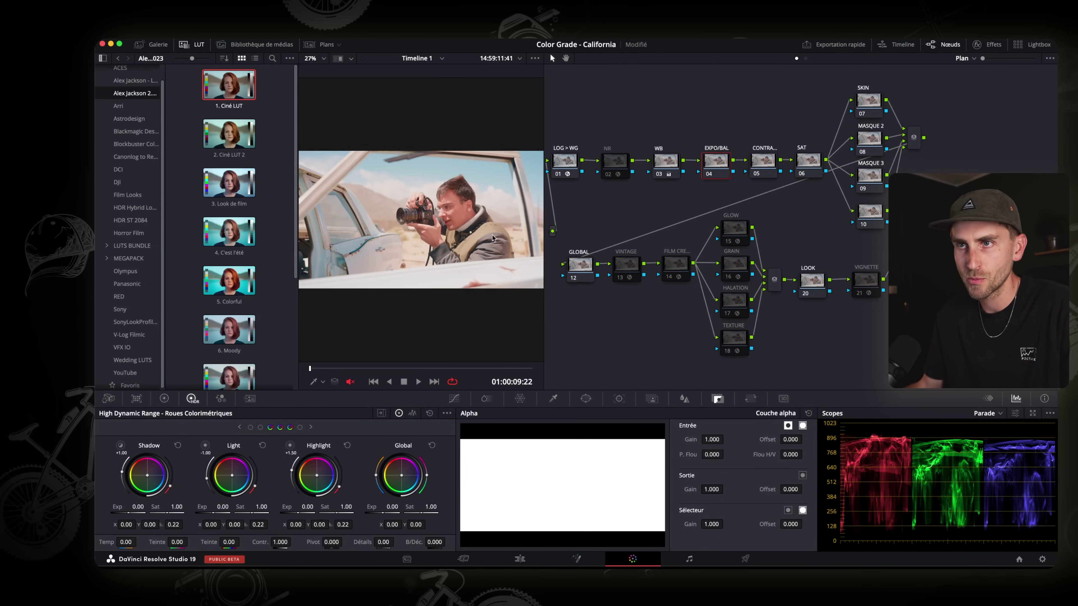
left_click_drag(717, 161, 714, 162)
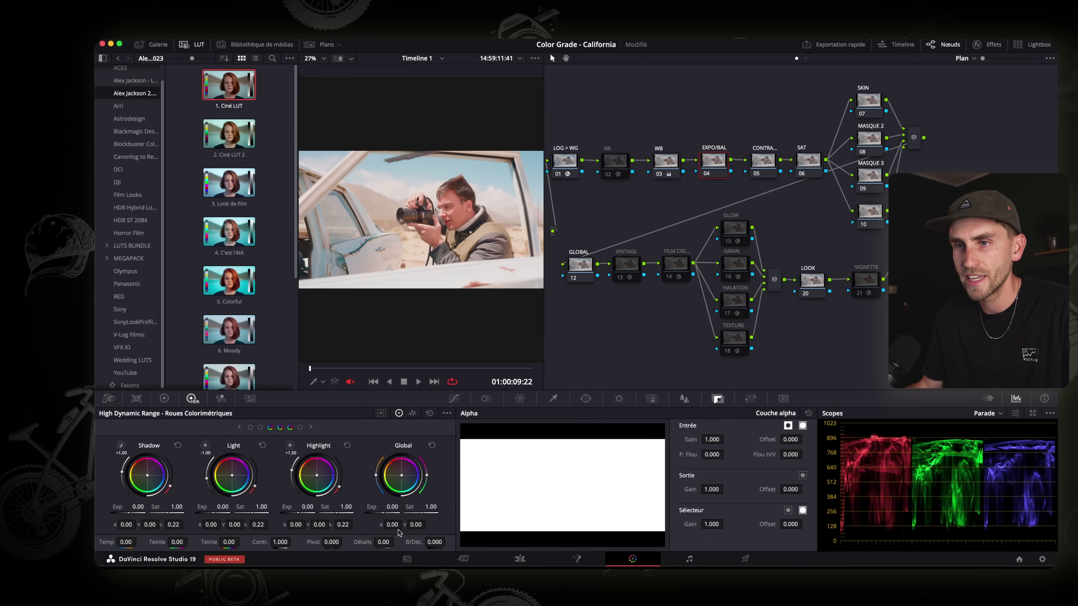
left_click_drag(383, 509, 349, 509)
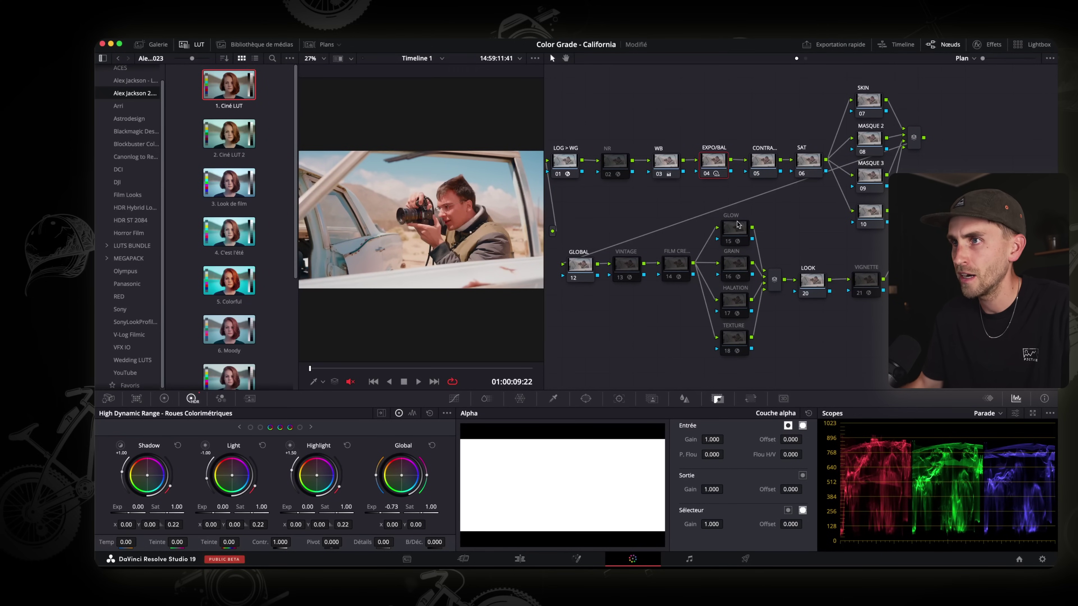
Shape the contrast node's custom curve with one shadow and one highlight point, and lift its black point slightly
left_click(763, 160)
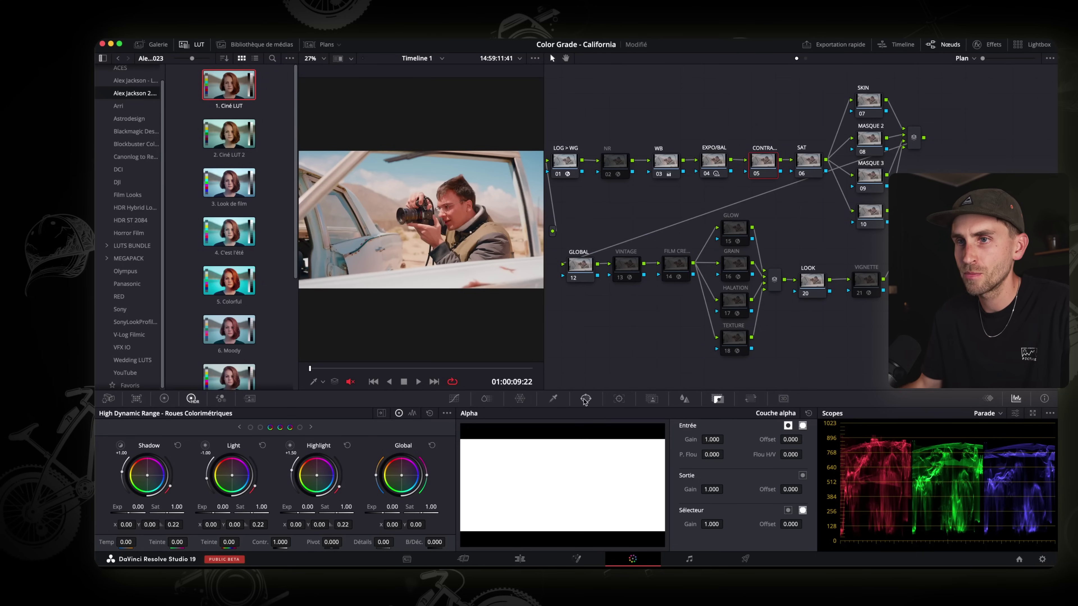
left_click(454, 398)
left_click_drag(519, 514, 522, 520)
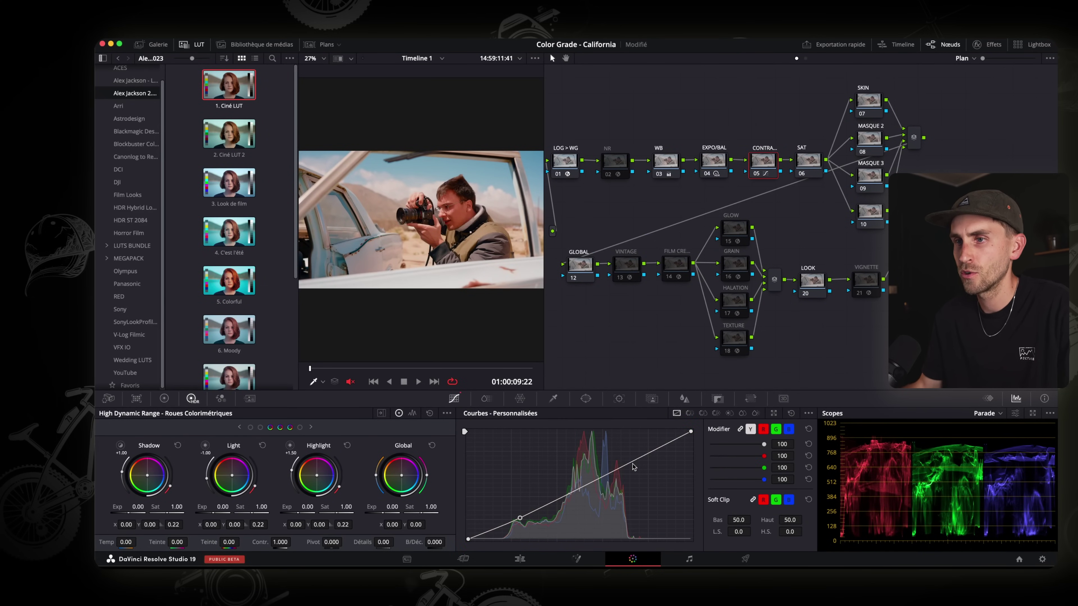
left_click_drag(632, 461, 634, 460)
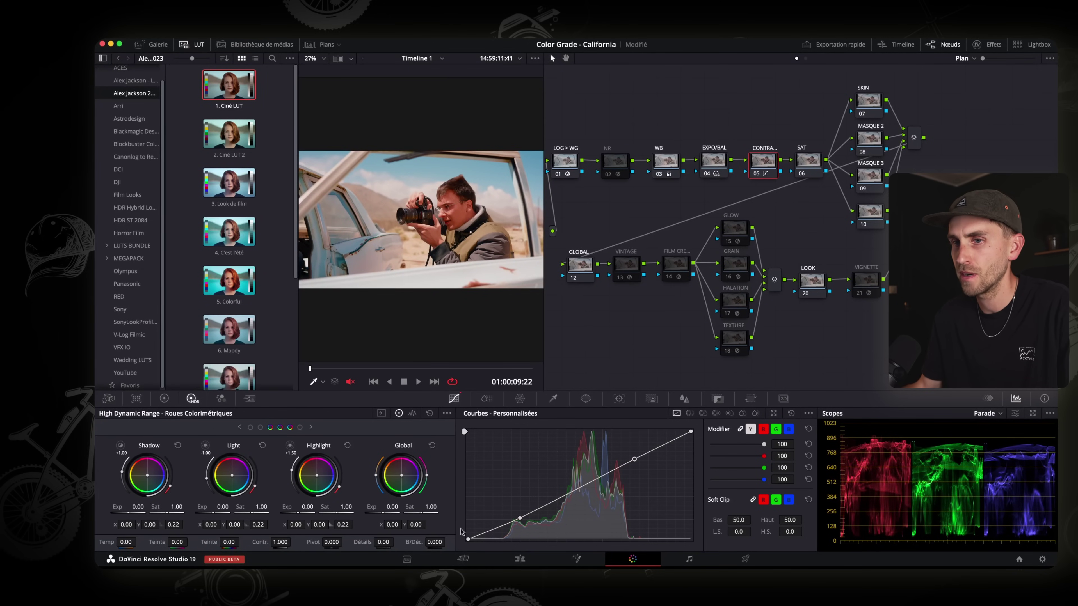
left_click_drag(468, 542, 524, 519)
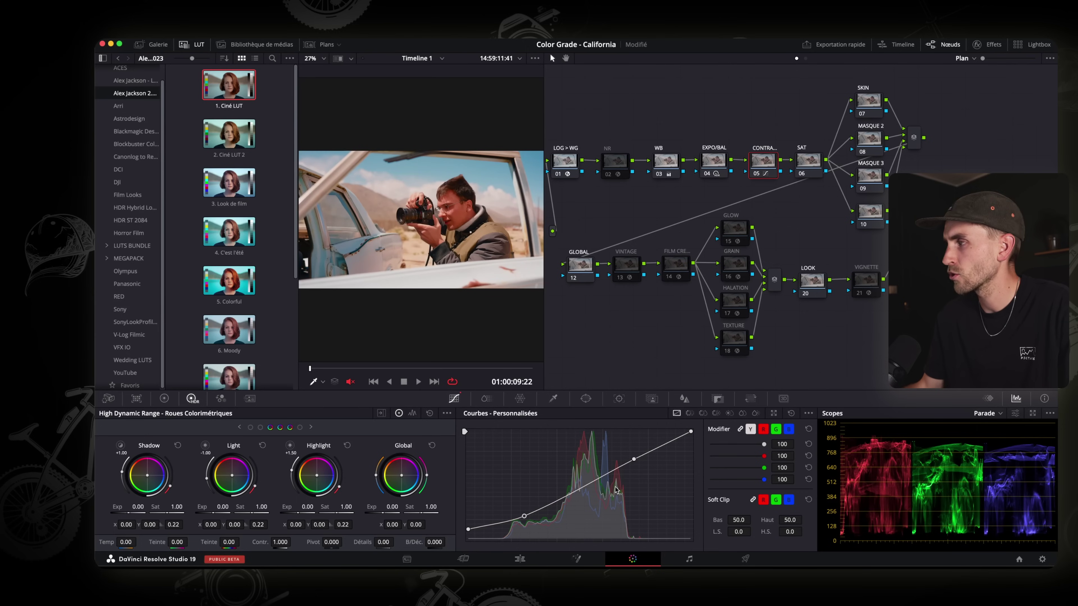
Compare the image with and without the contrast node, and with the whole grade bypassed
key("ctrl+d")
key("ctrl+d")
key("ctrl+d")
key("ctrl+d")
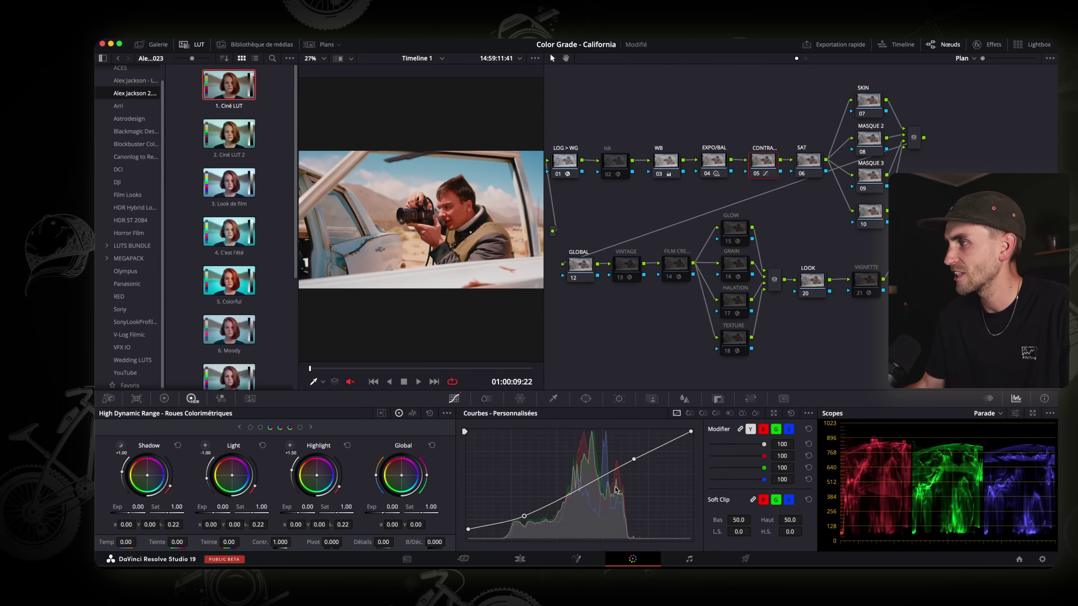
key("shift+d")
key("shift+d")
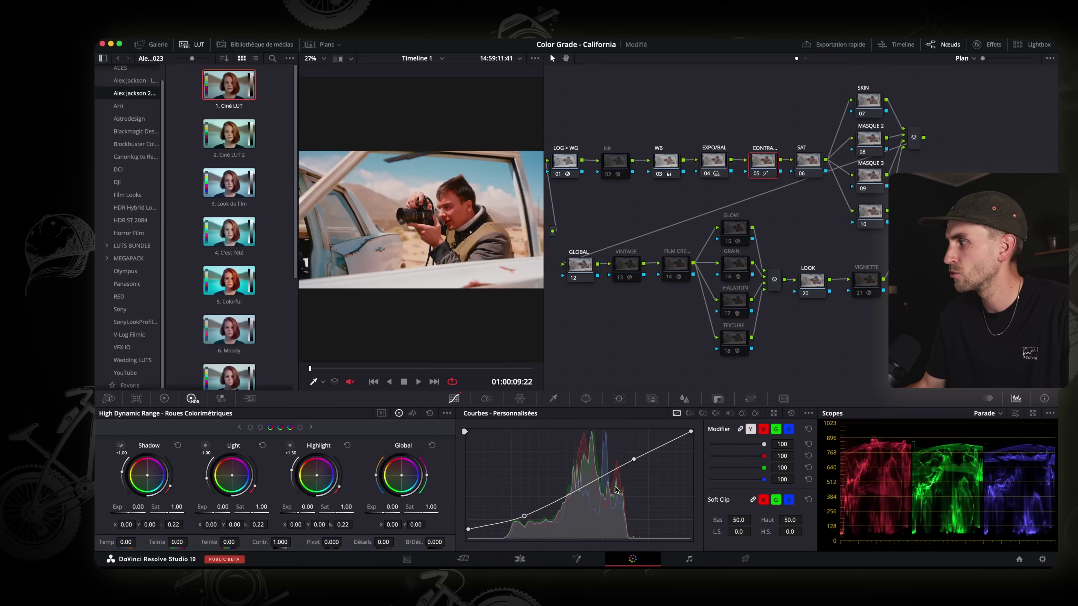
key("shift+d")
key("shift+d")
Switch the scopes to the vectorscope and slightly adjust the EXPO/BAL node's global color balance
left_click(713, 160)
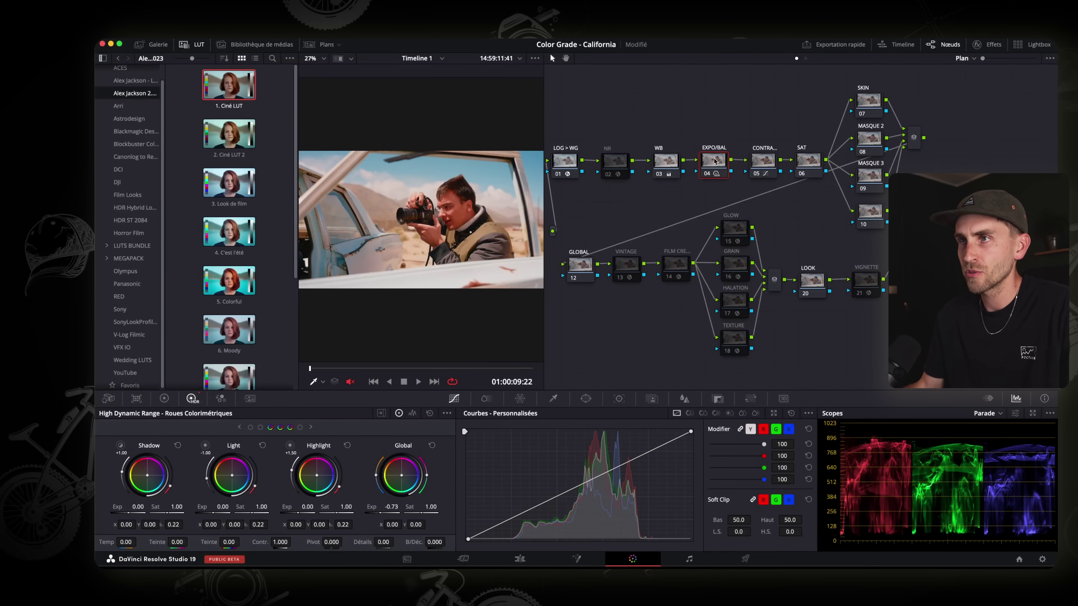
left_click(994, 413)
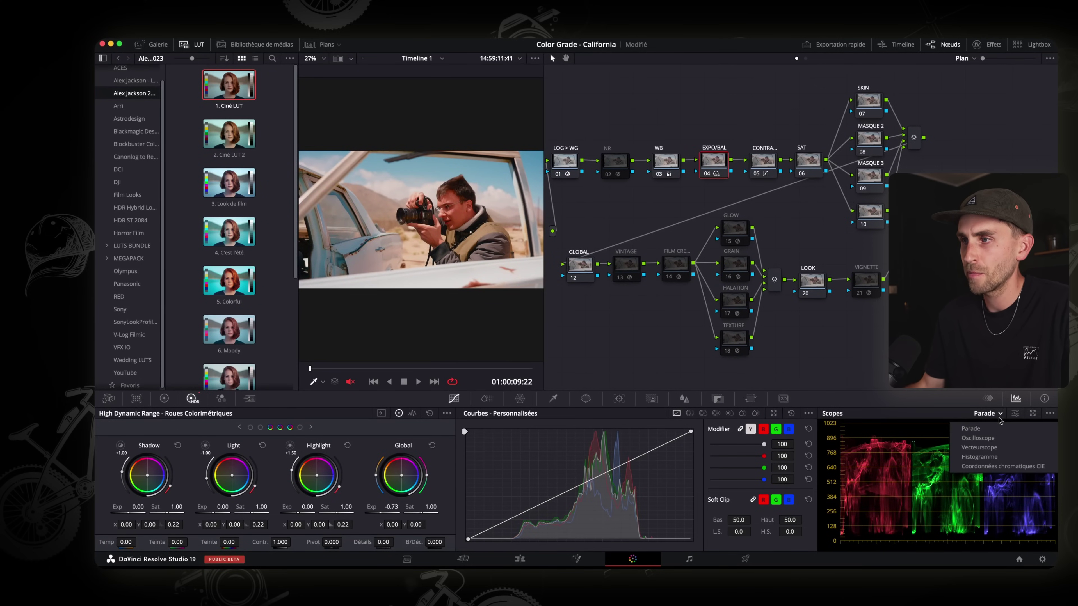
left_click(997, 452)
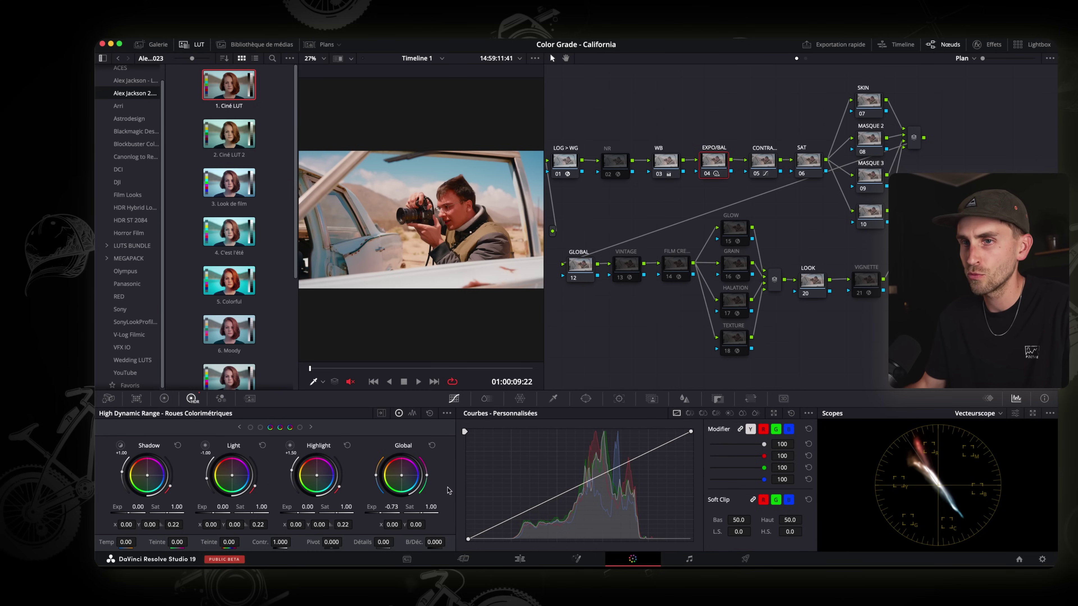
left_click_drag(403, 477, 401, 476)
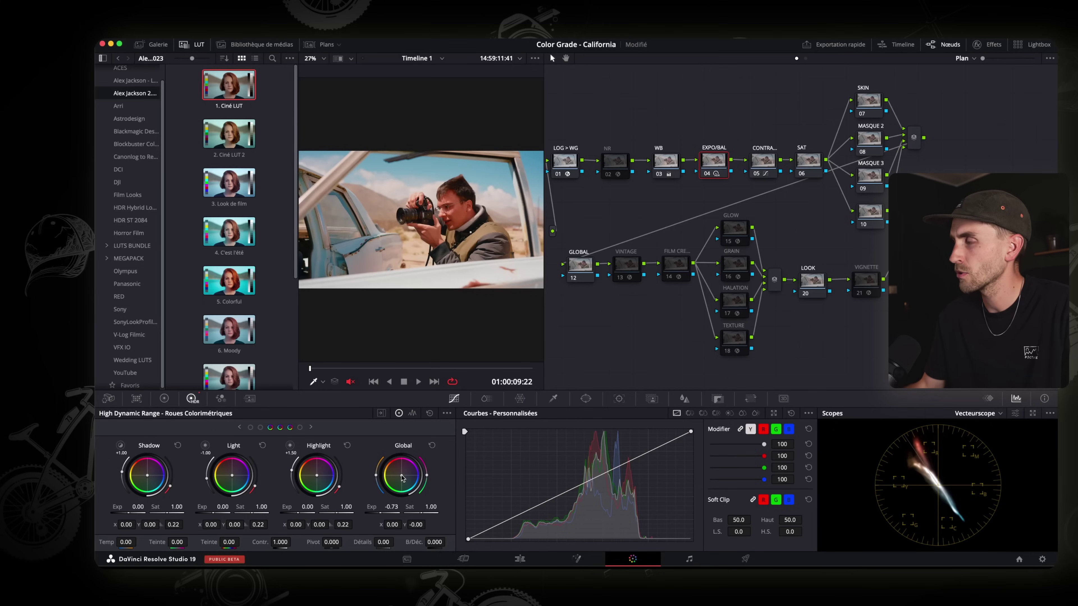
Try ColorSlice on the SKIN node with the selection highlighted, setting the skin center to -0.954 and skin density to -0.16
left_click(797, 165)
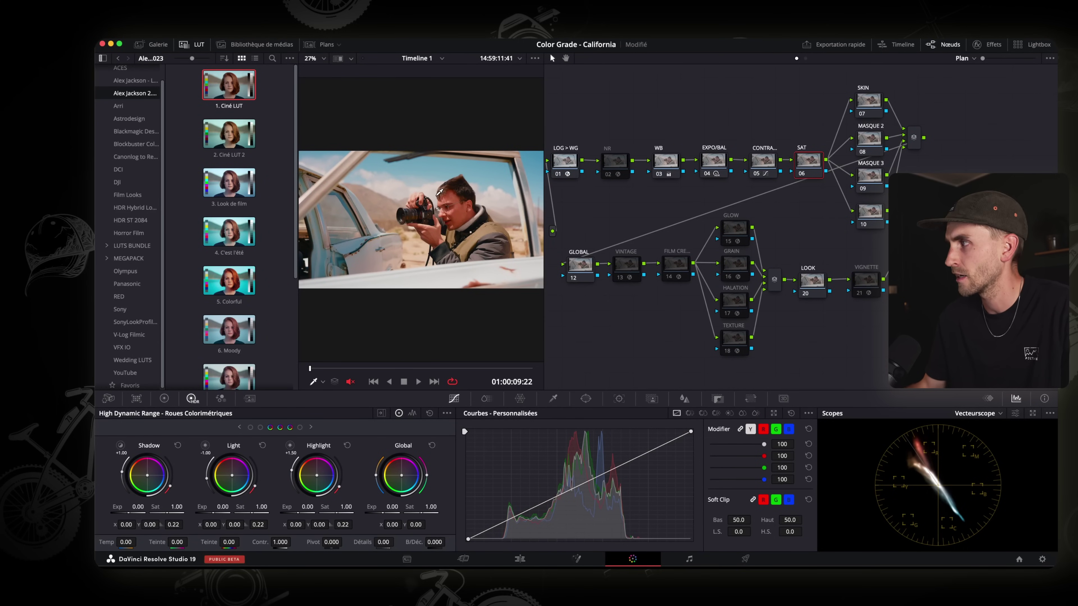
left_click(868, 103)
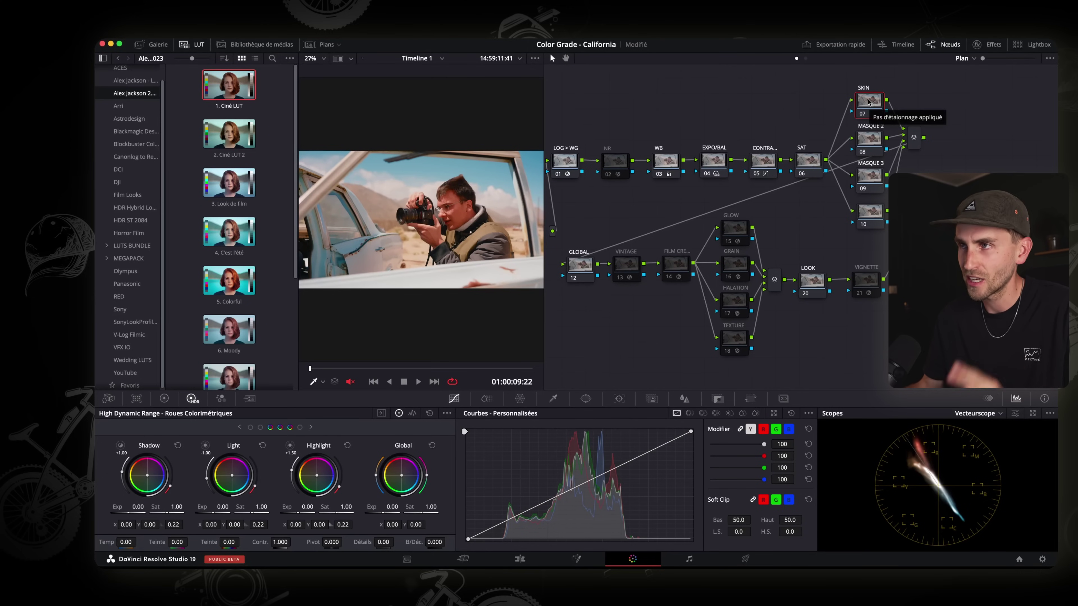
left_click_drag(868, 101, 869, 101)
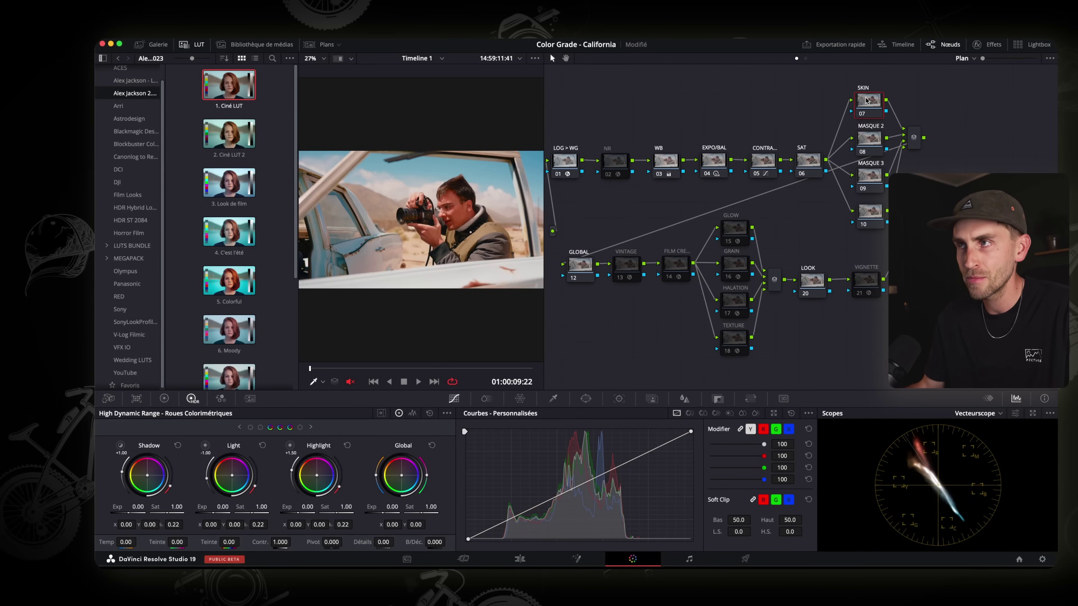
left_click(485, 399)
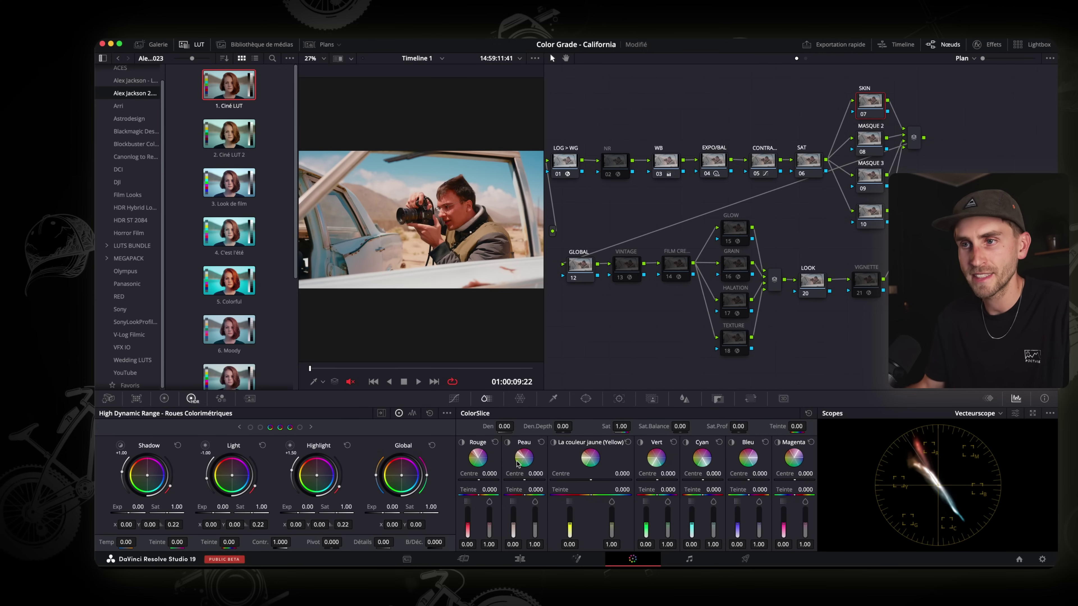
key("ctrl+w")
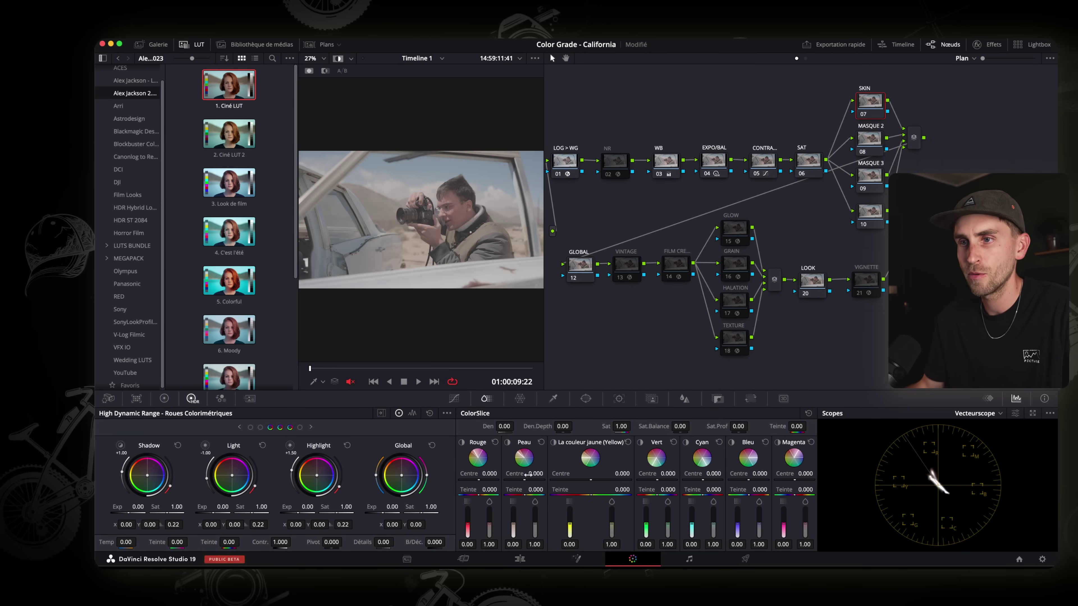
left_click_drag(524, 479, 509, 479)
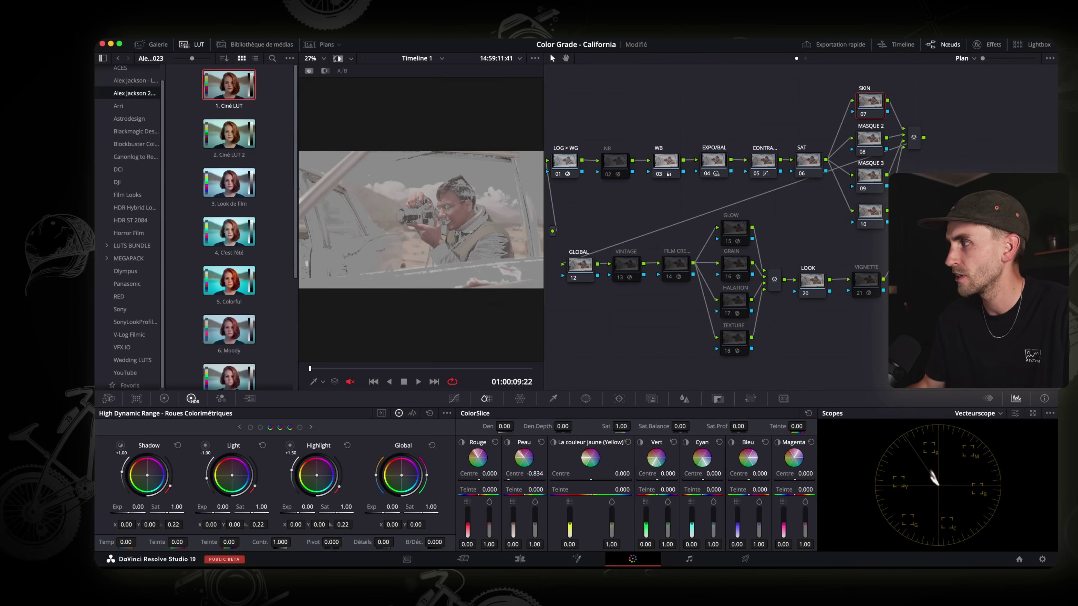
left_click_drag(513, 479, 530, 484)
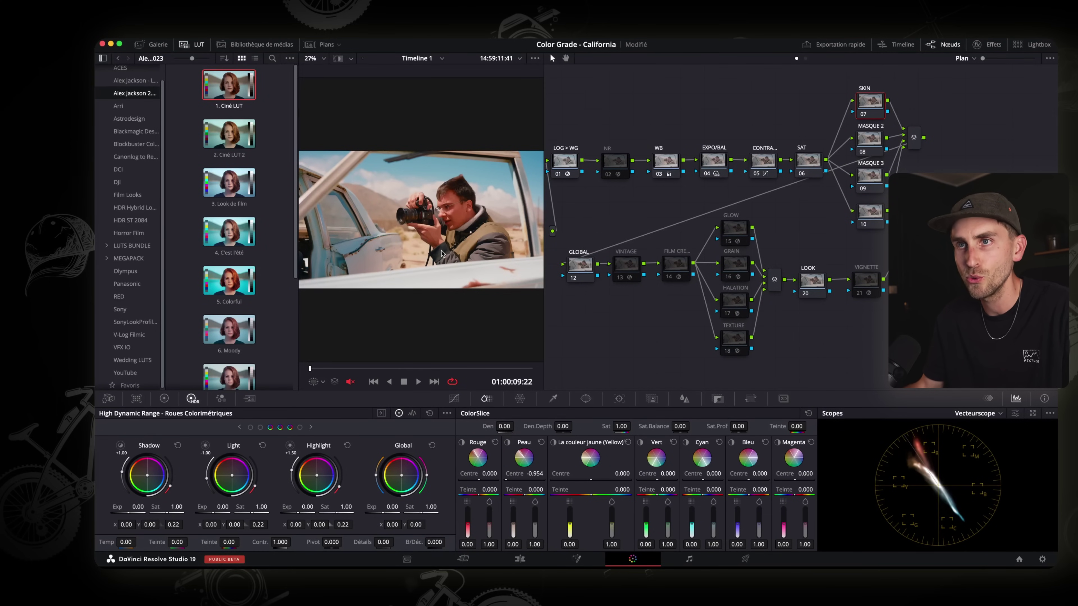
mouse_move(512, 528)
left_mouse_down()
mouse_move(512, 511)
mouse_move(513, 530)
left_mouse_up()
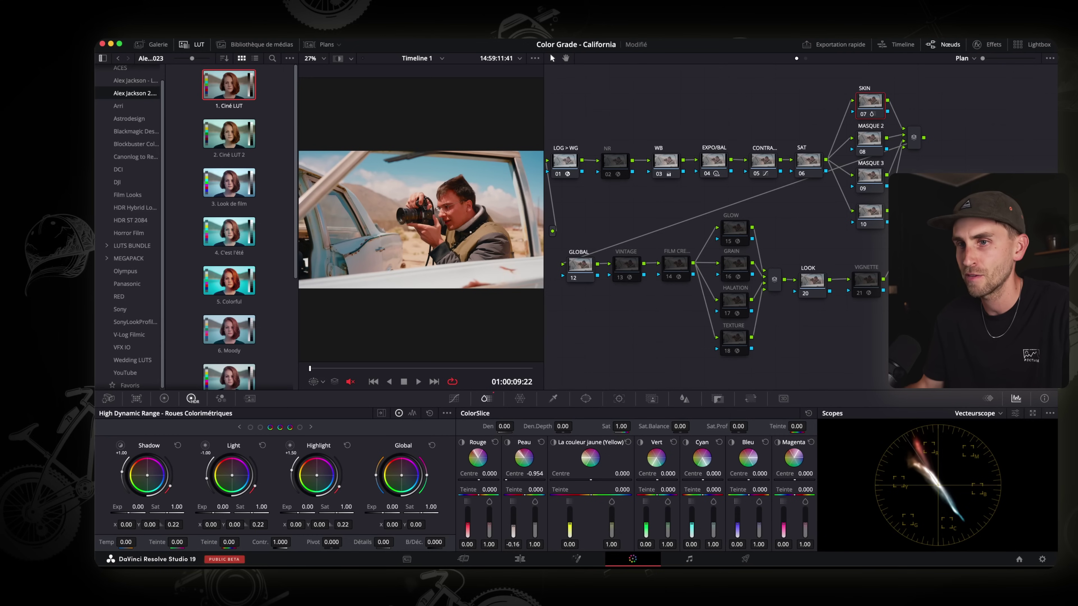
Key the skin on the SKIN node by sampling the man's face, highlight the selection, and widen hue width to 11.6 and high saturation to 9.3
left_click(553, 398)
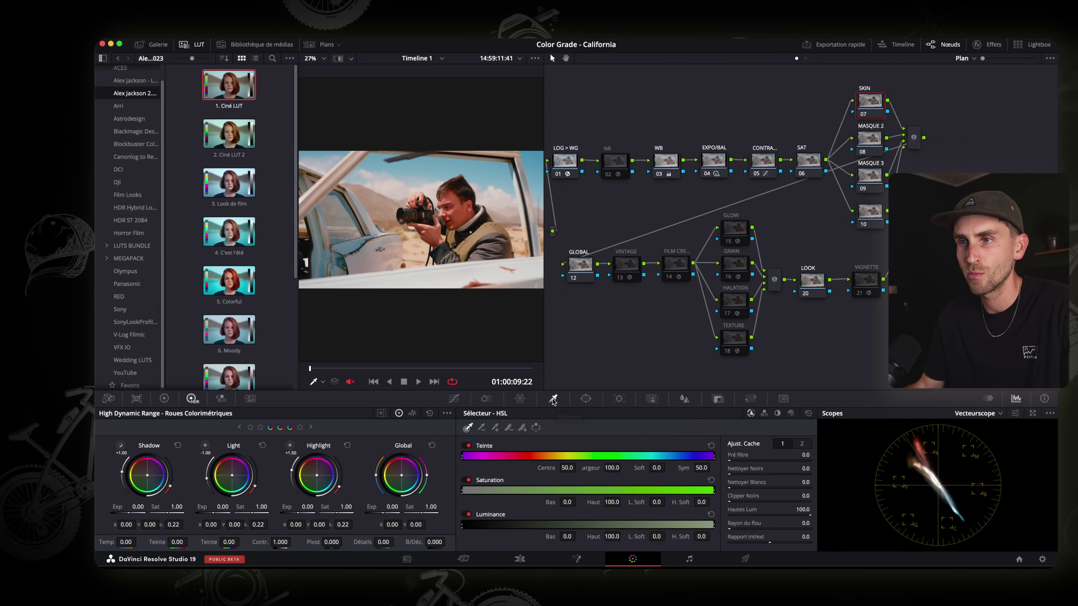
left_click(460, 206)
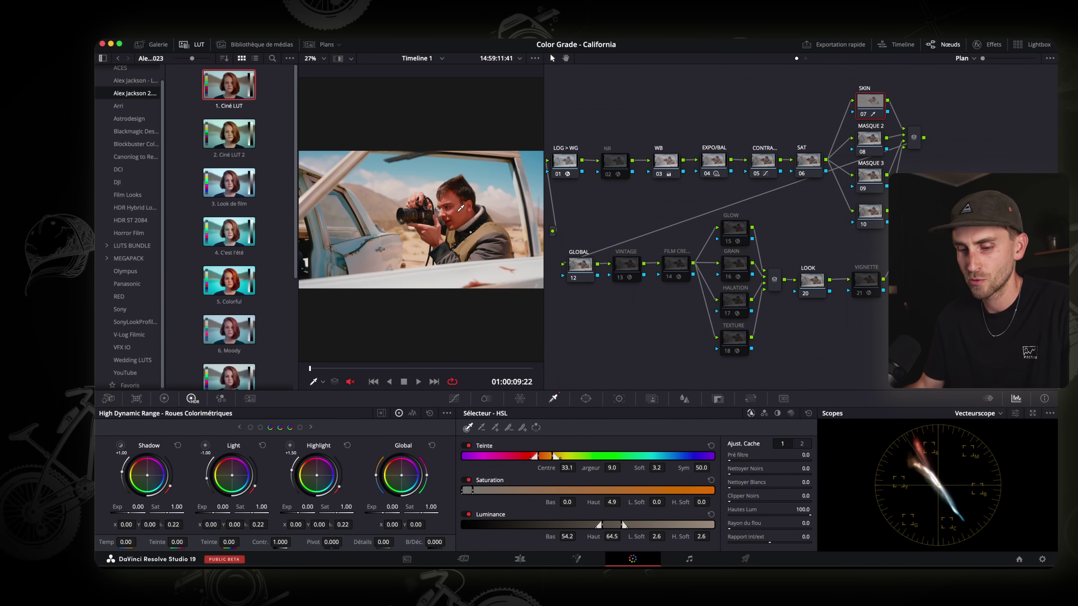
key("shift+h")
left_click_drag(555, 457, 558, 457)
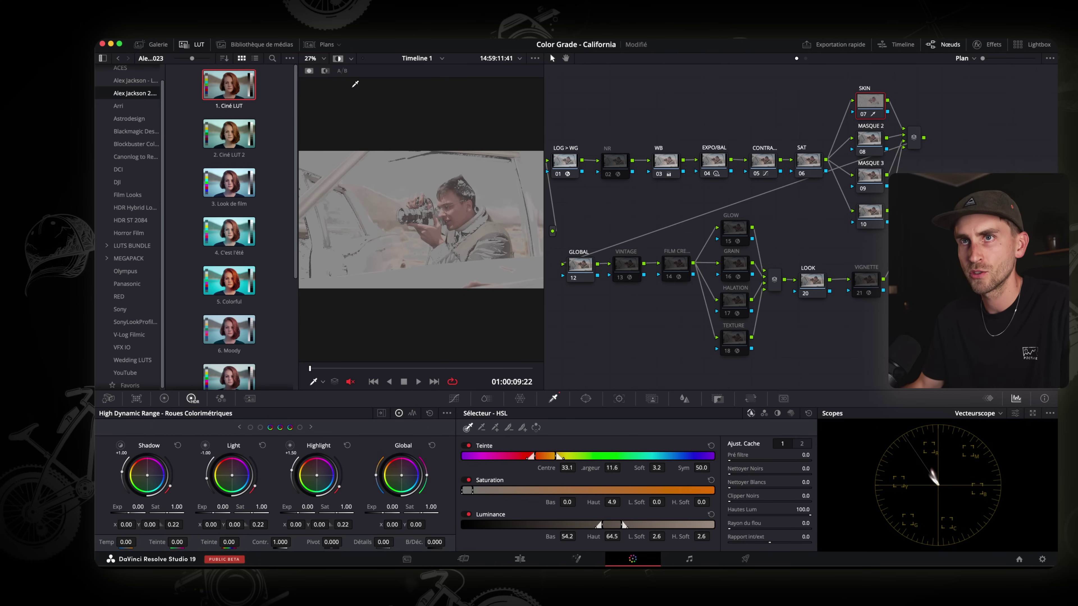
left_click_drag(472, 491, 484, 490)
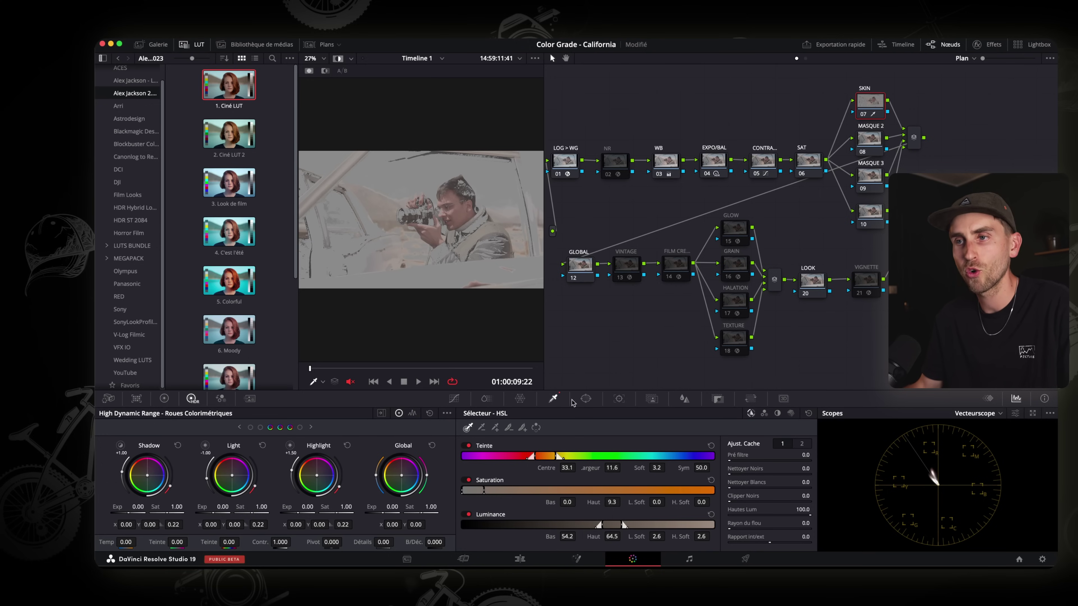
Draw a closed curve power window around the man's face, hands and camera to limit the SKIN node's selection
left_click(585, 399)
left_click(477, 512)
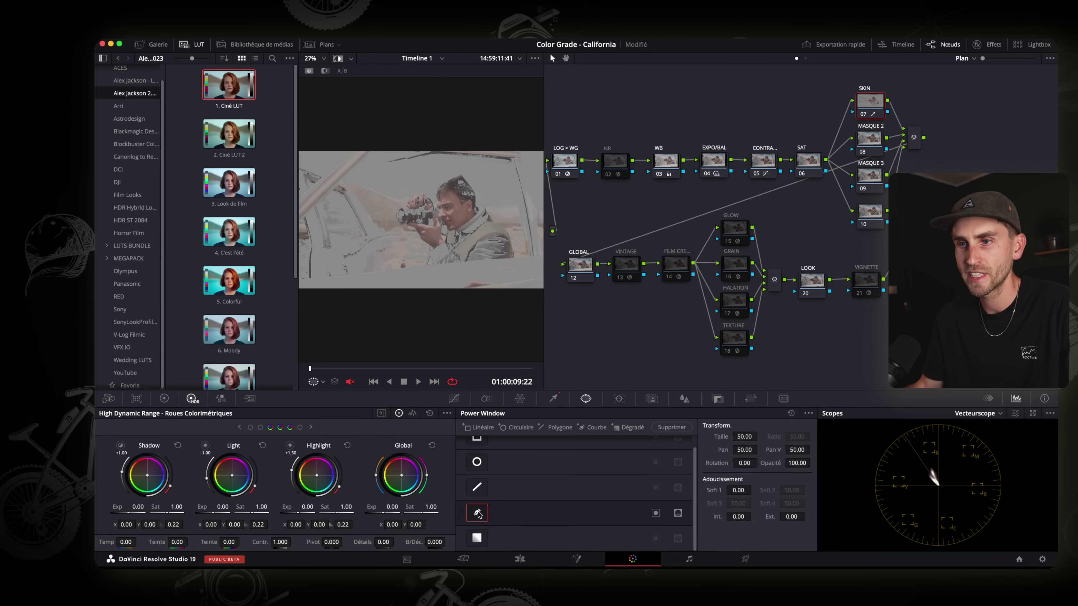
left_click(452, 183)
left_click(434, 189)
left_click(406, 190)
left_click(403, 207)
left_click(407, 217)
left_click(402, 229)
left_click(416, 242)
left_click(433, 257)
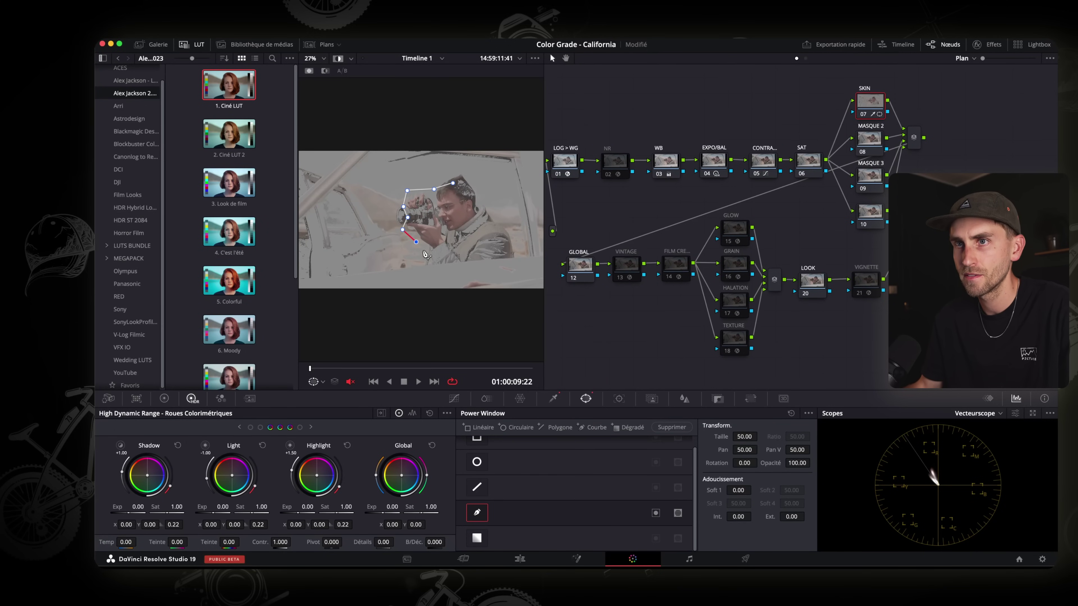
left_click(449, 245)
left_click(464, 233)
left_click(483, 216)
left_click(476, 197)
left_click(452, 183)
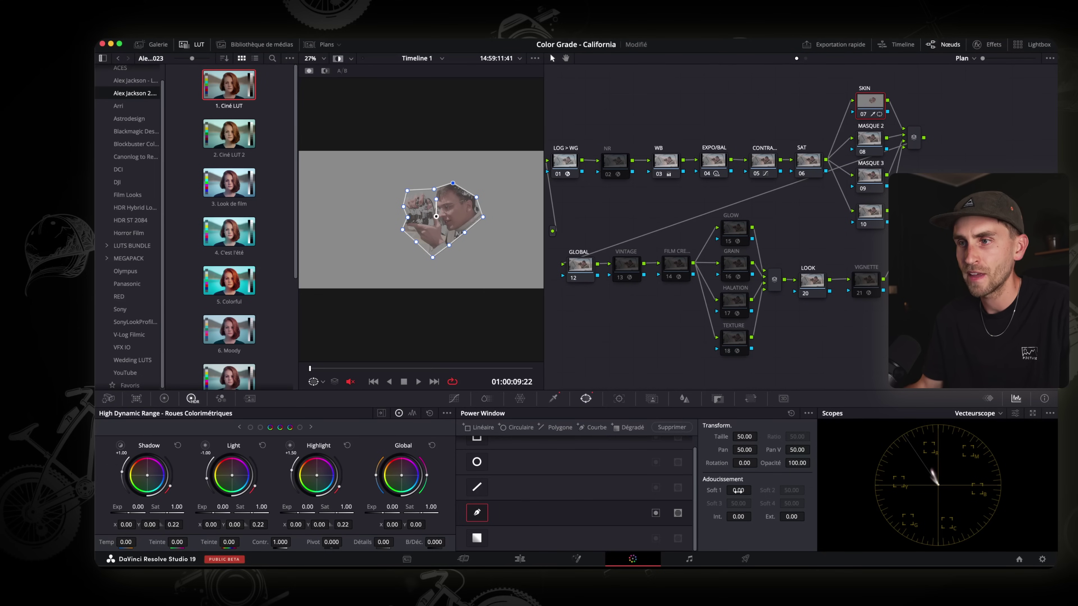
Set the curve window's Soft 1 to 9.02 and turn off the selection highlight further into the clip, at 01:00:10:21
left_click_drag(739, 490, 750, 490)
left_click_drag(310, 369, 379, 369)
key("shift+h")
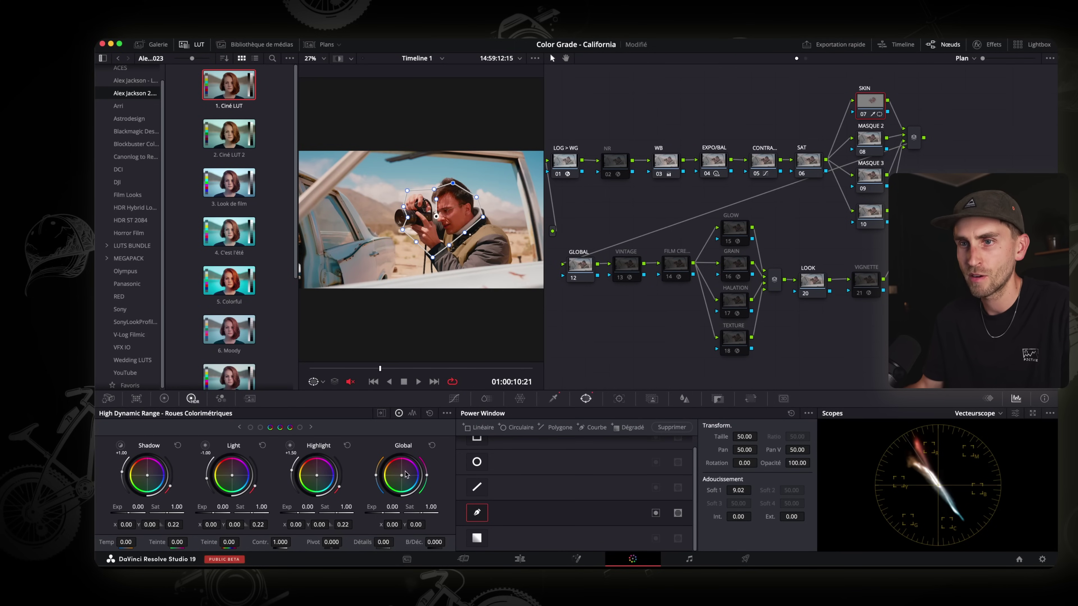
Step back nine frames to 01:00:10:12 and highlight the SKIN node's selection again to examine it on the vectorscope
key("Left")
key("Left")
key("Left")
key("Left")
key("Left")
key("Left")
key("Left")
key("Left")
key("Left")
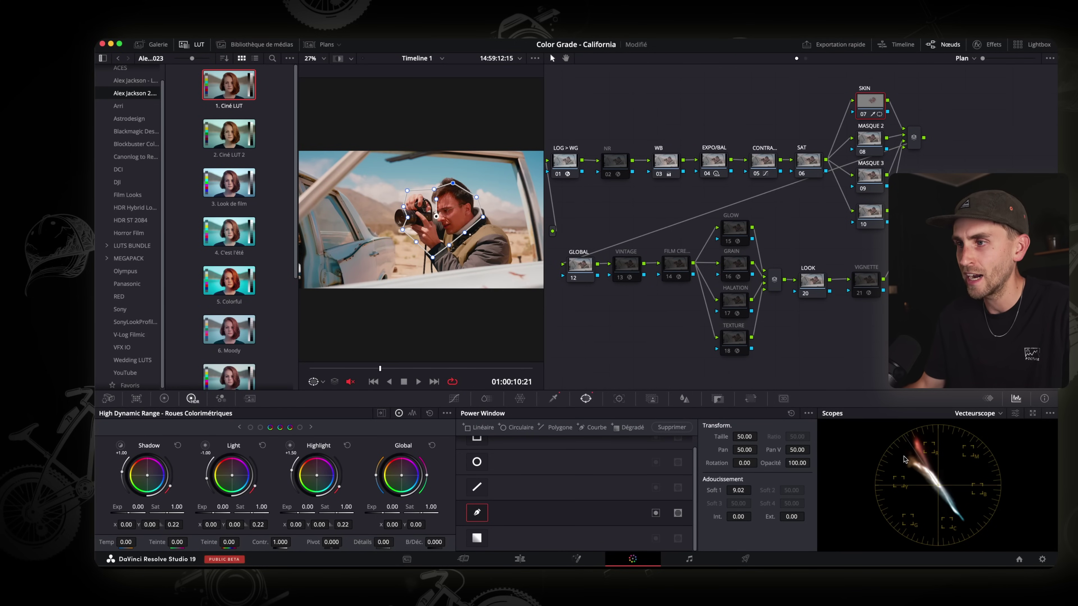
key("shift+h")
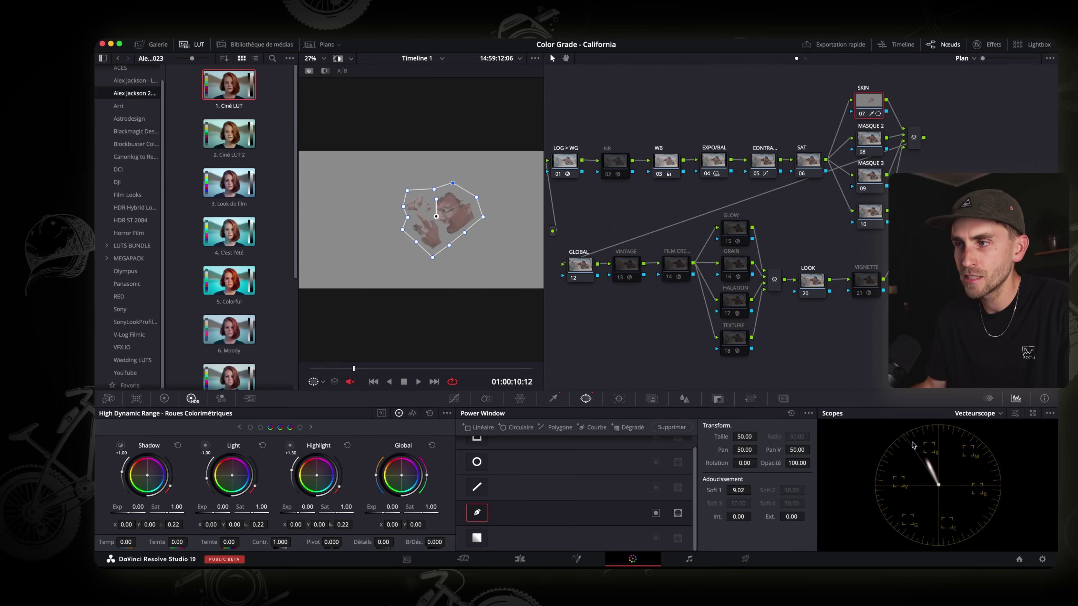
left_click(1014, 415)
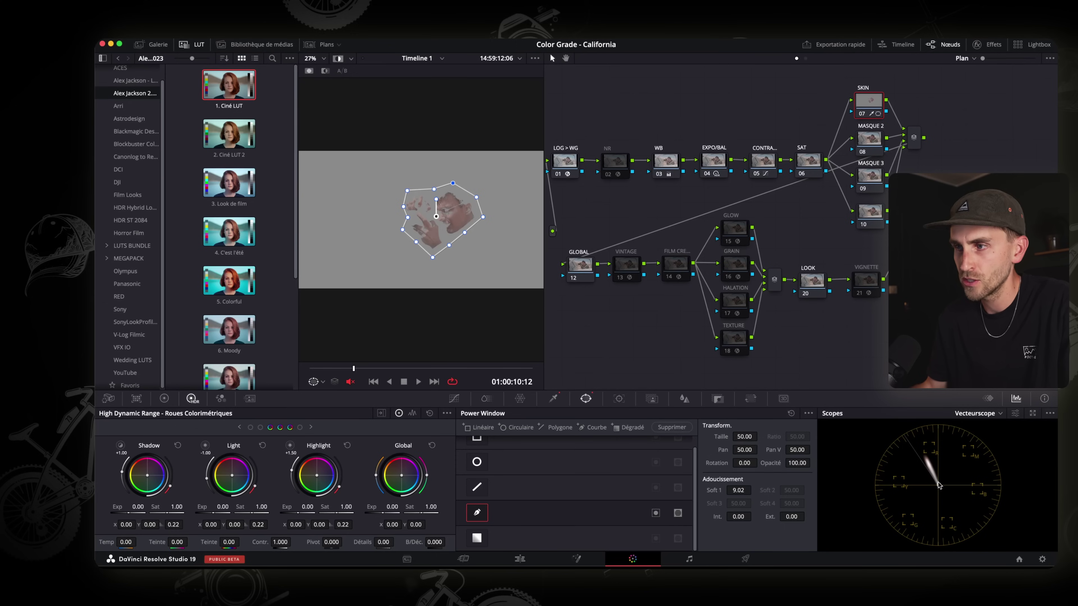
Shift the SKIN node's Offset in the Log wheels to 22.86, 25.52 and 25.87, turn off the highlight and compare with the node disabled
left_click(164, 399)
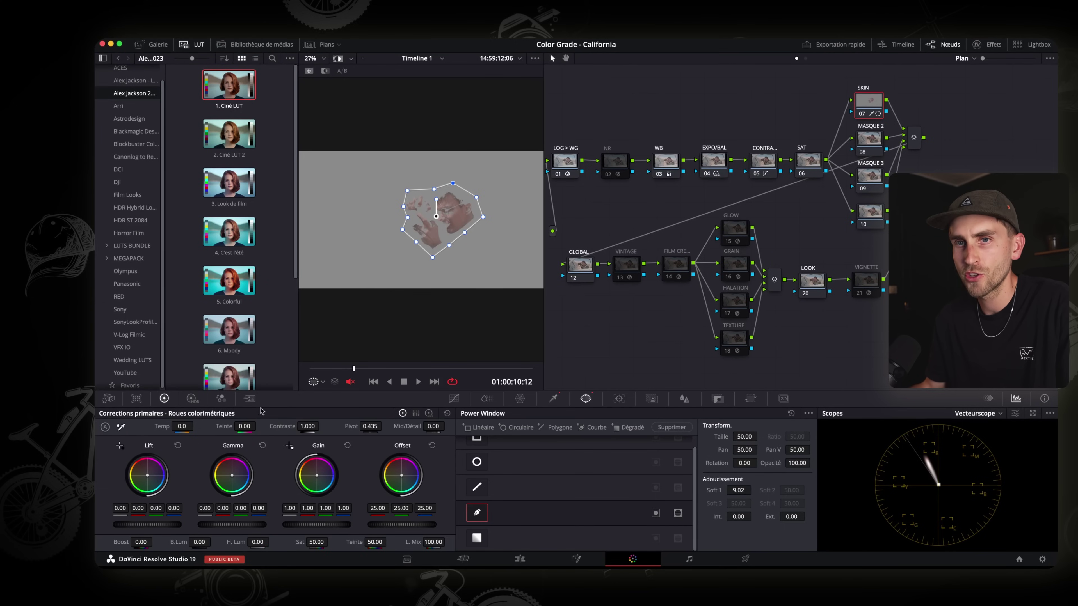
left_click(429, 413)
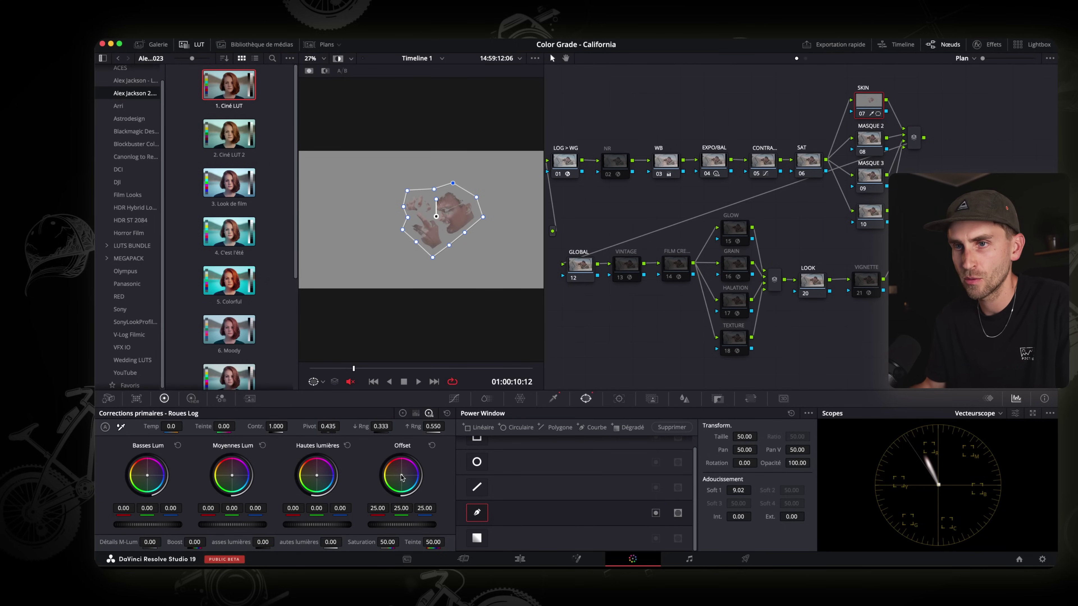
left_click_drag(402, 478, 395, 483)
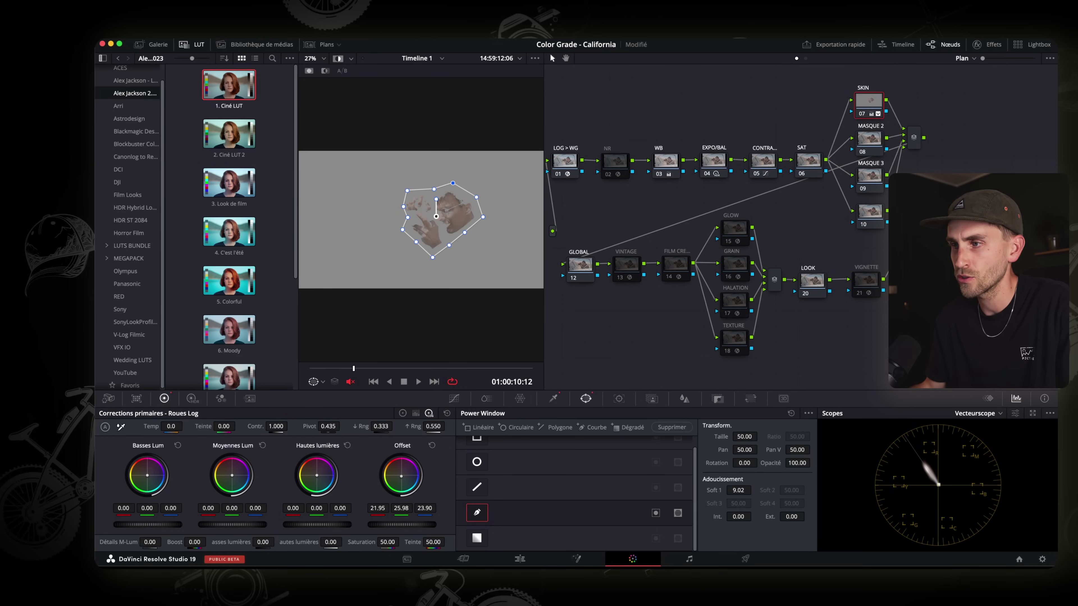
key("shift+h")
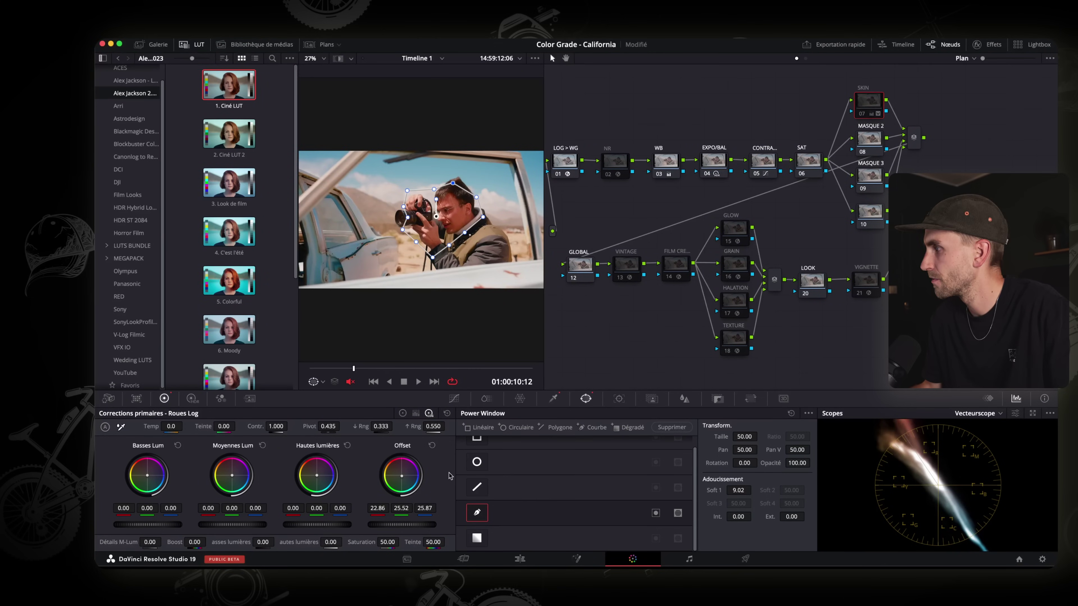
left_click_drag(401, 476, 450, 475)
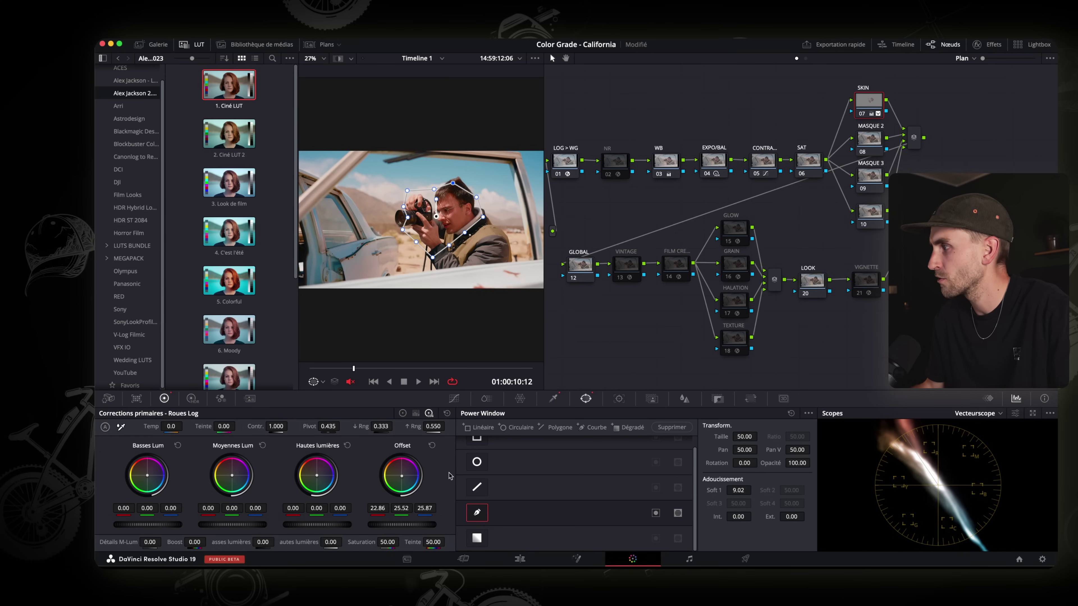
Reduce the blue saturation to 0.53 with ColorSlice on the MASQUE 2 node
left_click(867, 139)
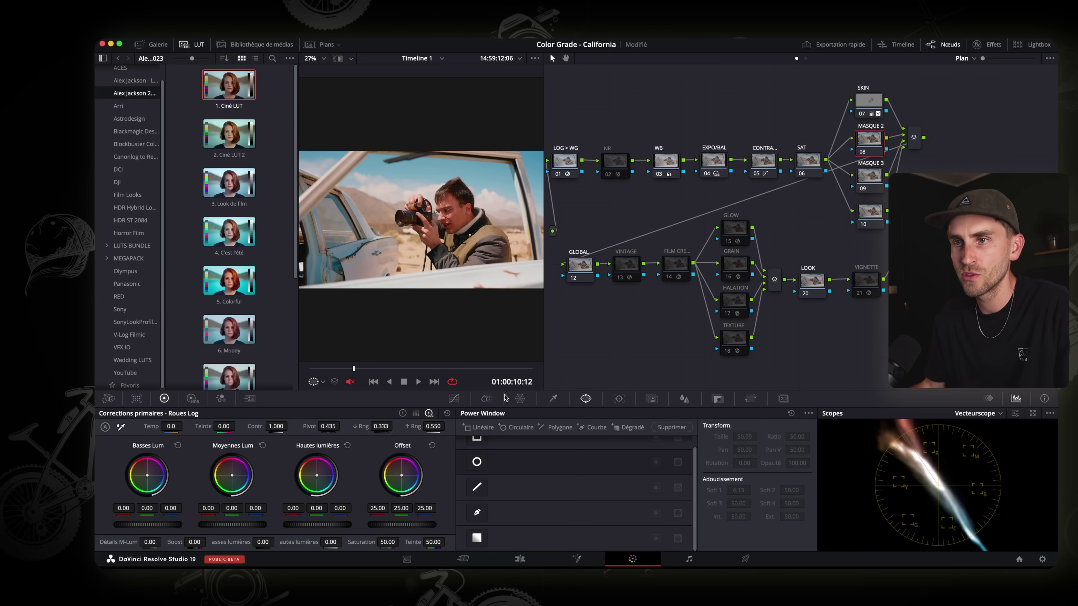
left_click(486, 398)
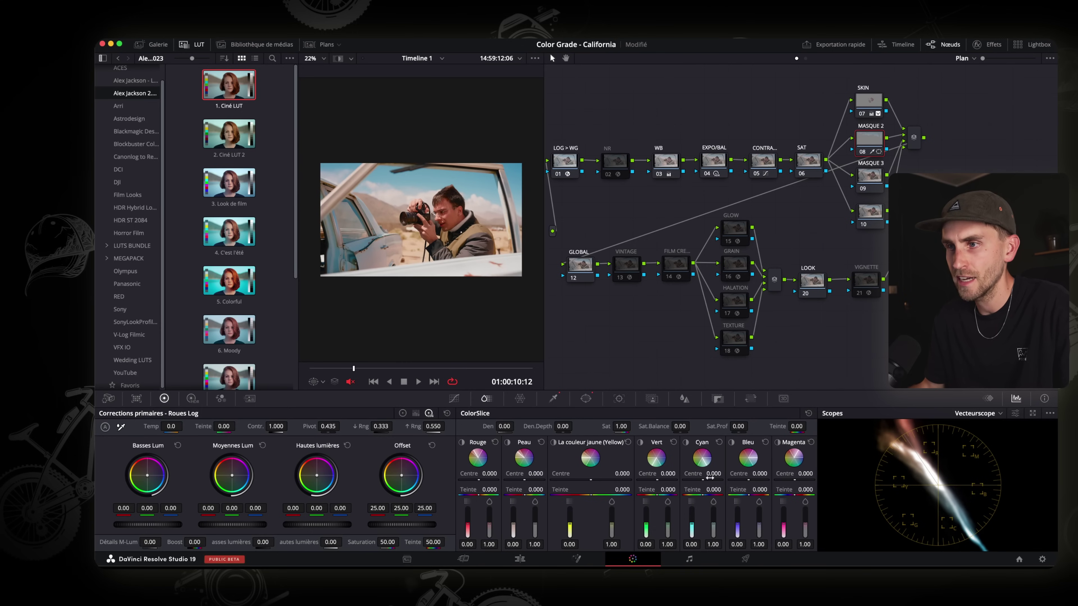
left_click_drag(759, 527, 760, 533)
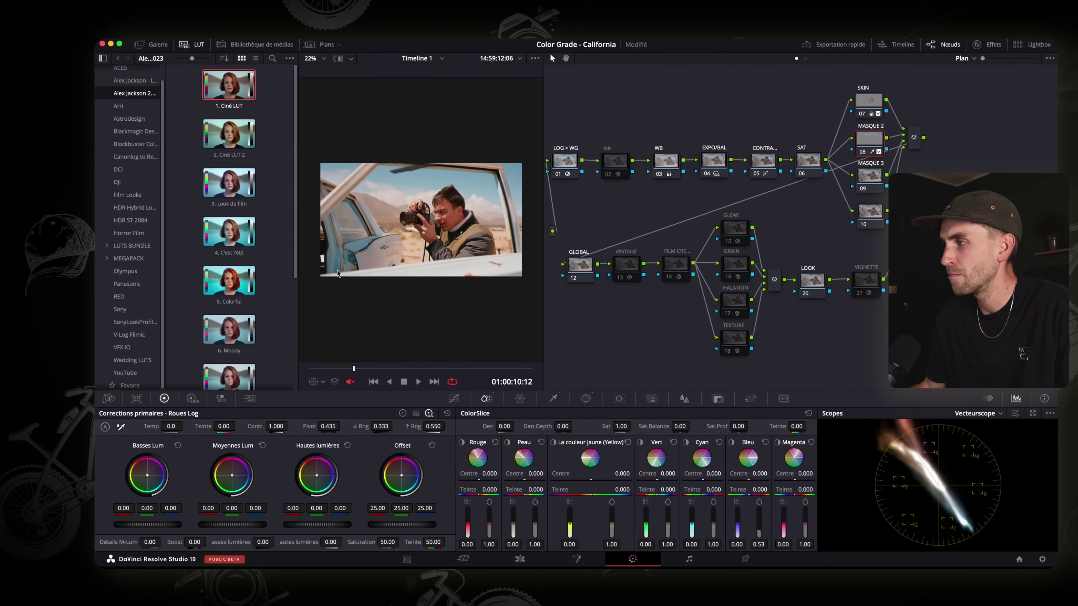
Add a gradient window on the MASQUE 3 node along the image's left edge, rotated about -90 degrees with softness about 11.94
left_click(871, 178)
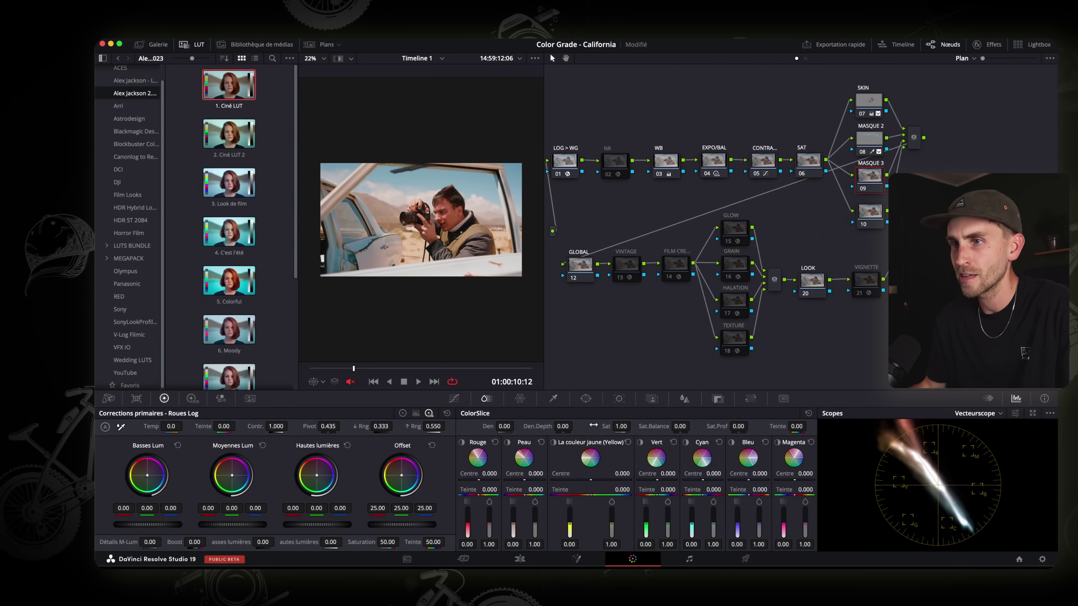
left_click(585, 400)
left_click(477, 537)
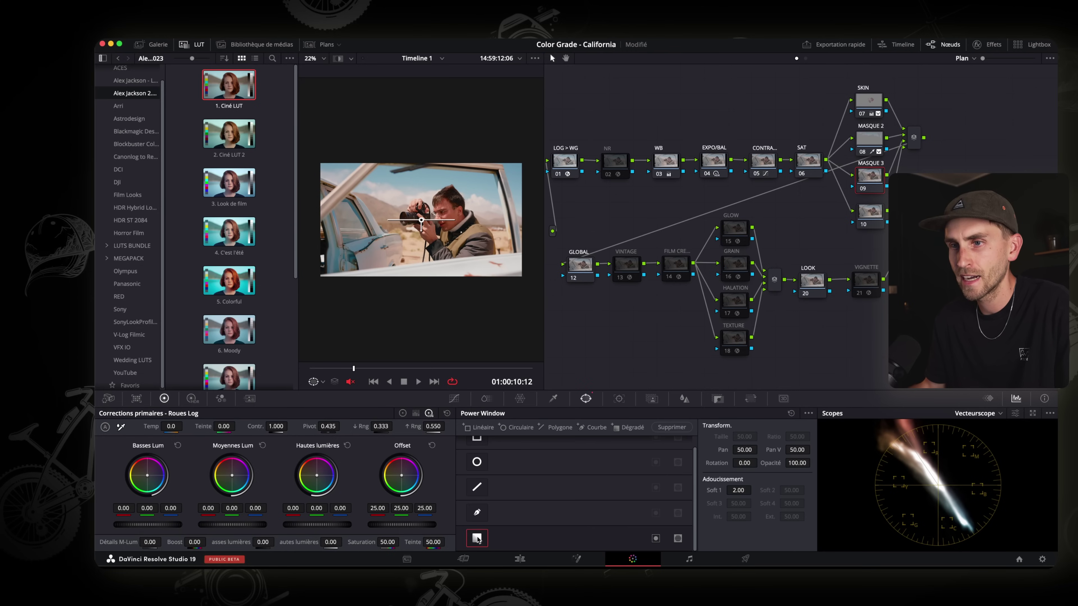
left_click_drag(421, 221, 318, 225)
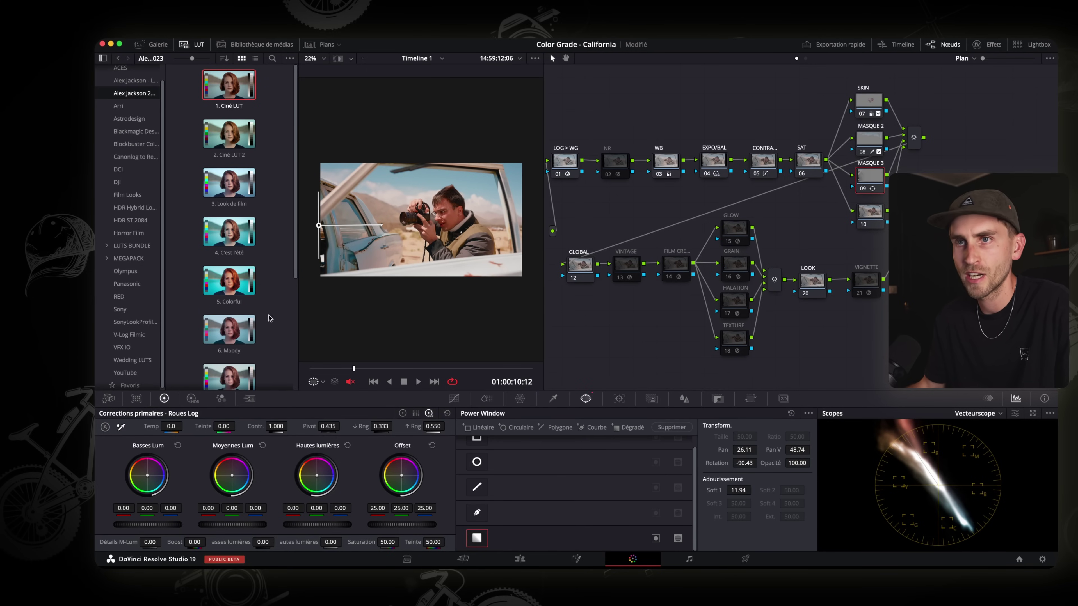
Hide the LUT gallery, extend the gradient's softness to 16.99, and warm MASQUE 3 with Offset values 27.55, 24.68 and 20.34
left_click(199, 44)
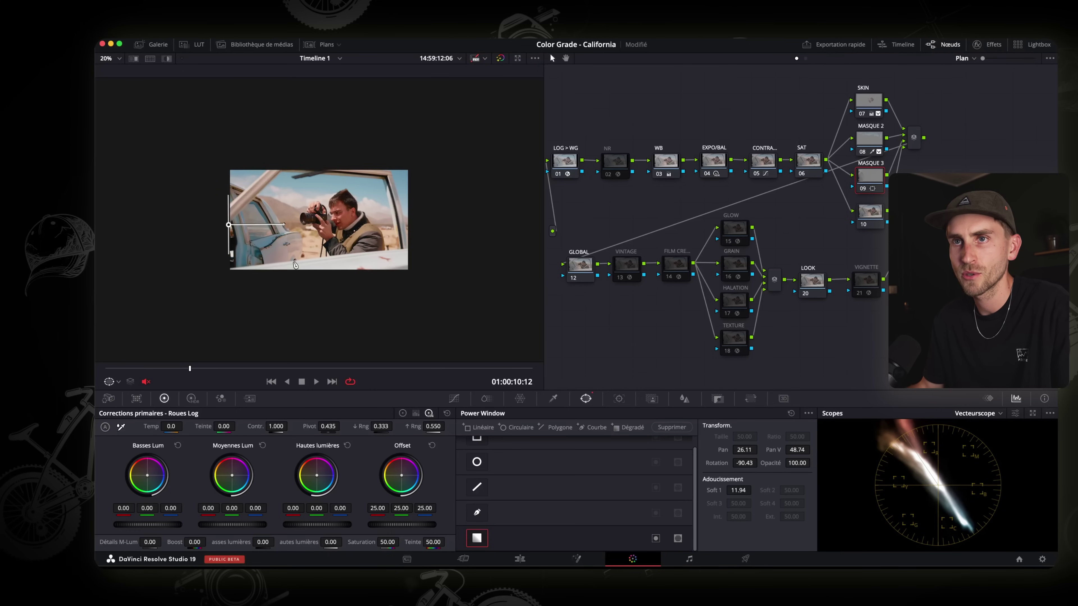
key("shift+z")
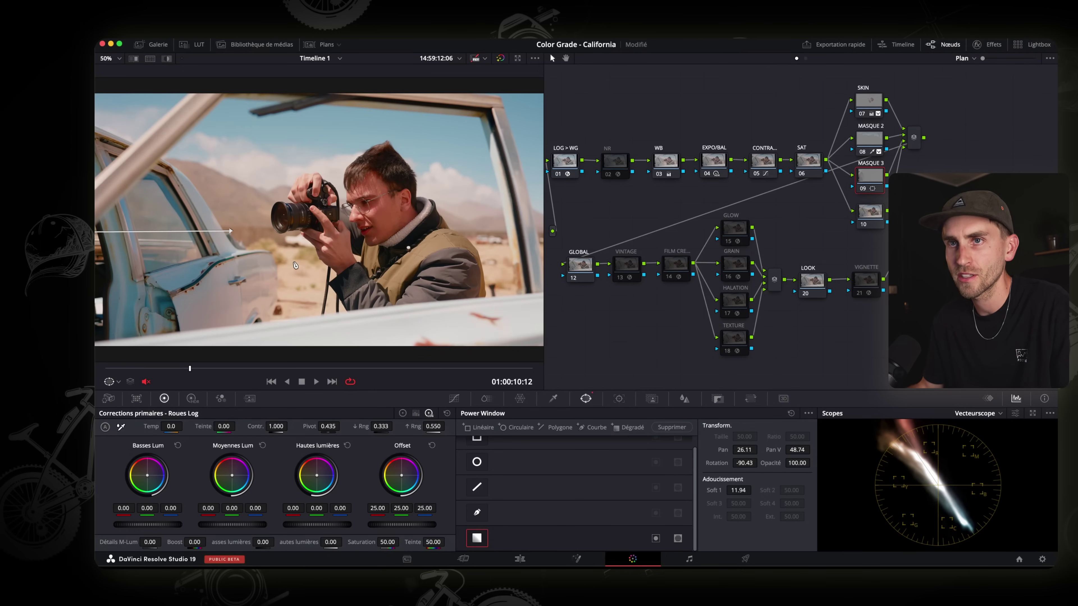
left_click_drag(402, 475, 400, 474)
left_click_drag(230, 230, 289, 232)
left_click_drag(400, 474, 399, 476)
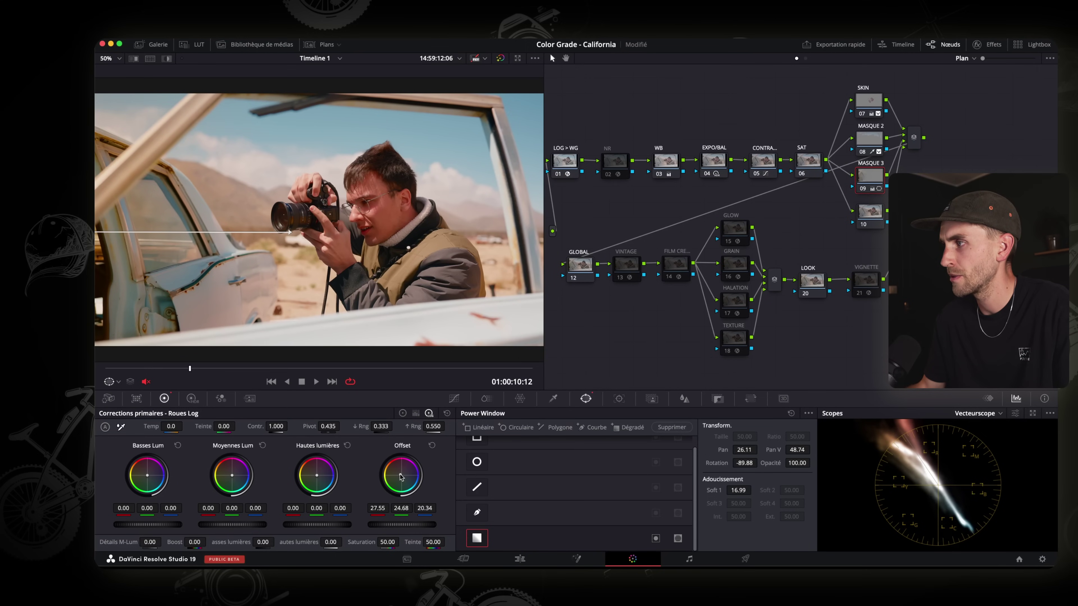
Try the film damage effect on the VINTAGE node with its temperature shift at 0.009, and disable the node again
left_click(621, 278)
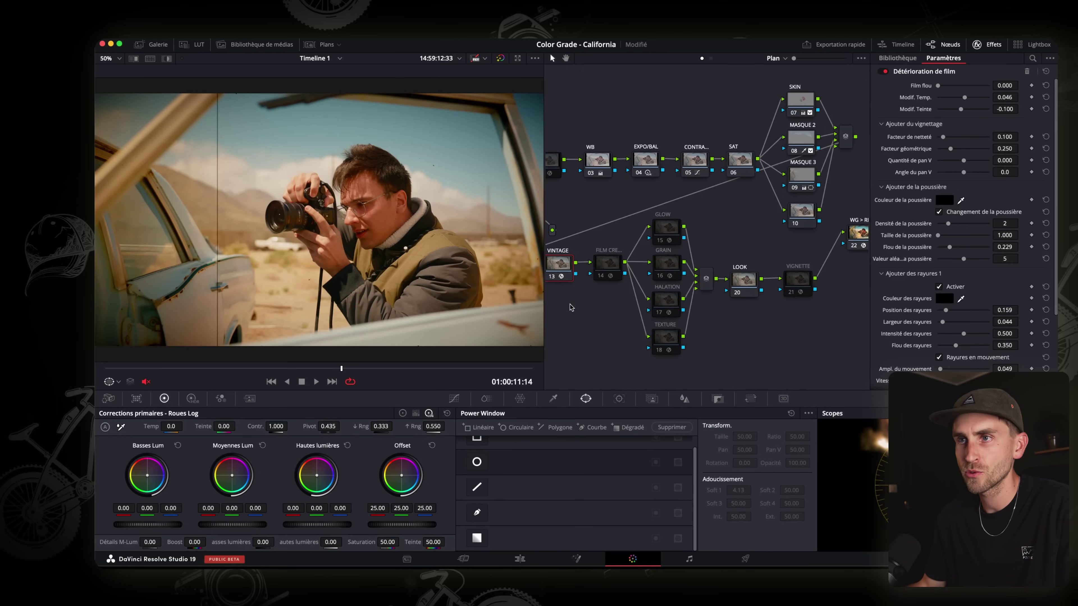
scroll(571, 297, "left", 2)
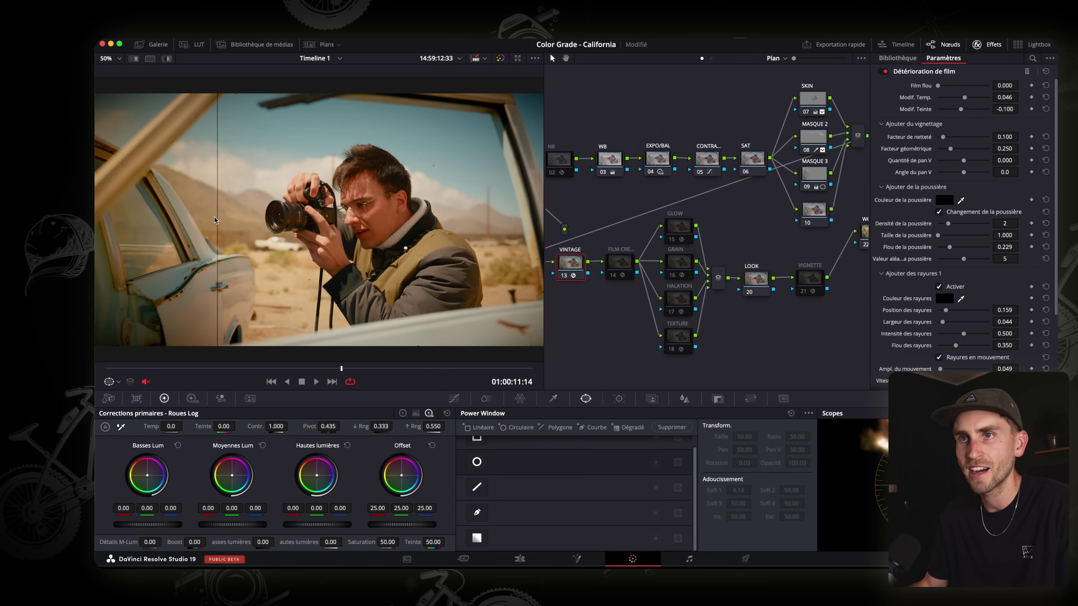
left_click_drag(964, 97, 964, 98)
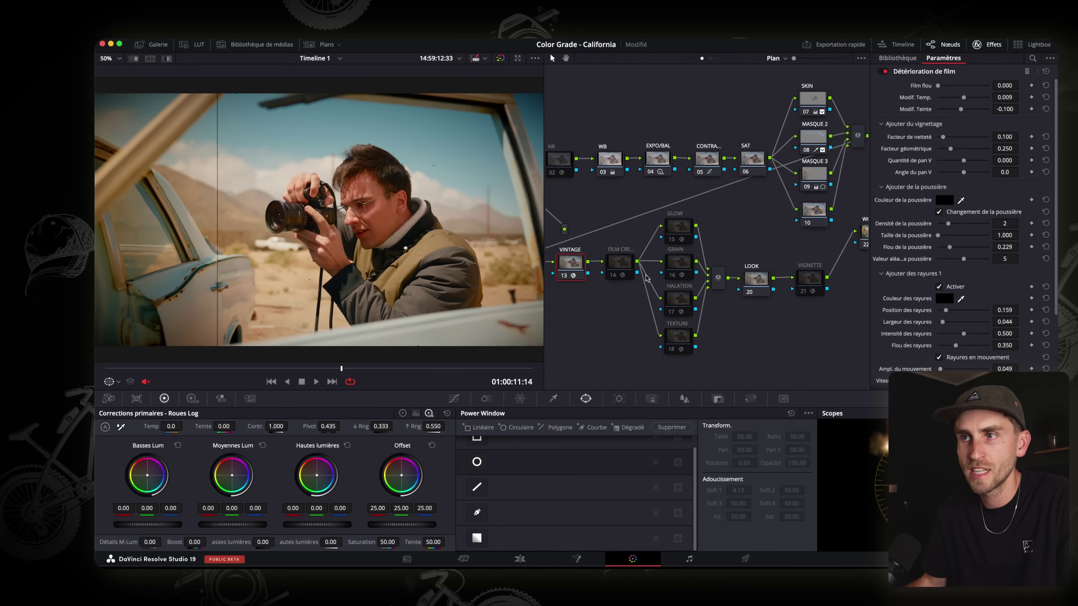
left_click(563, 276)
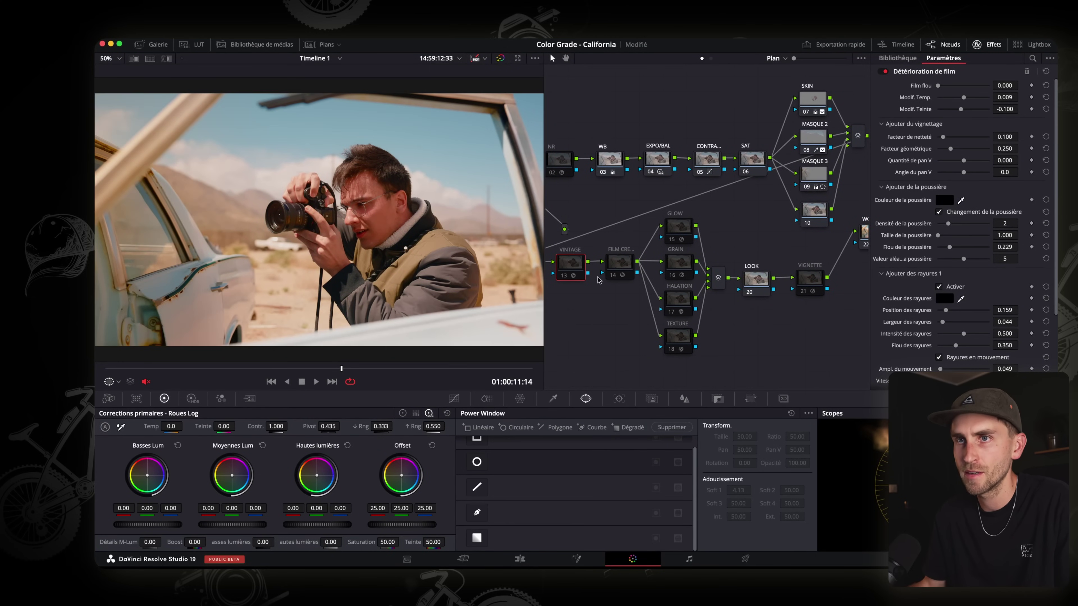
View the Film Look Creator node's settings, adjust the spacing of the parallel effect nodes, and enable the GRAIN node
left_click(618, 260)
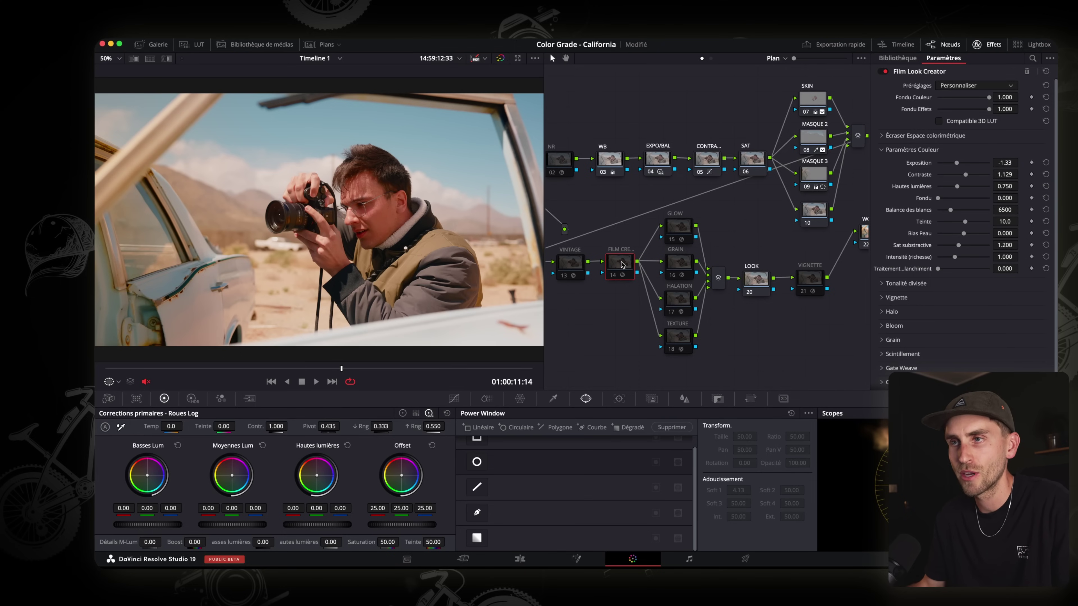
left_click_drag(683, 241, 682, 239)
left_click_drag(694, 344, 678, 272)
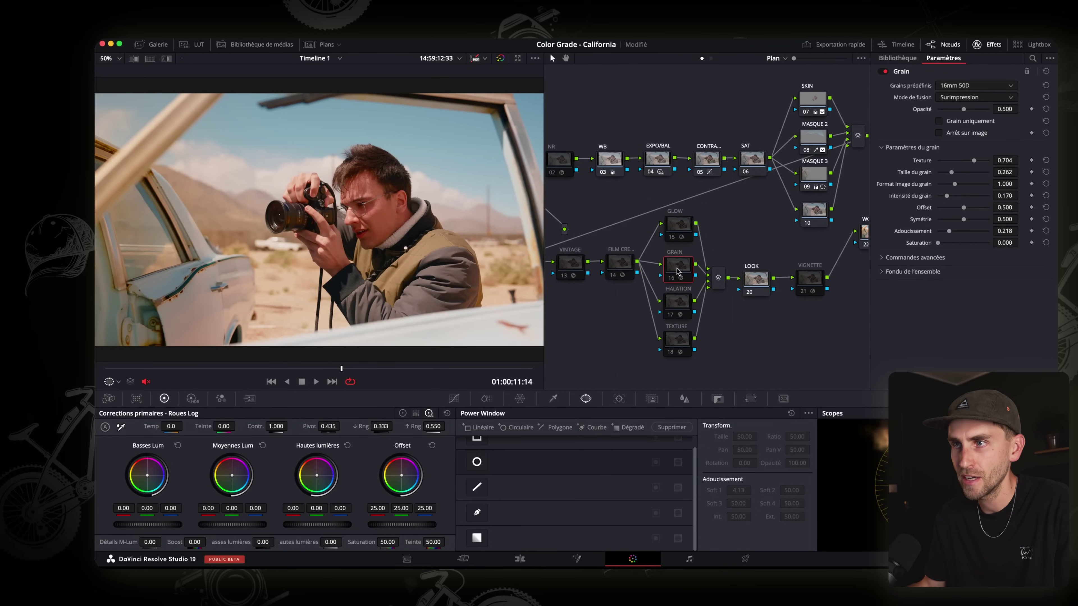
left_click(673, 279)
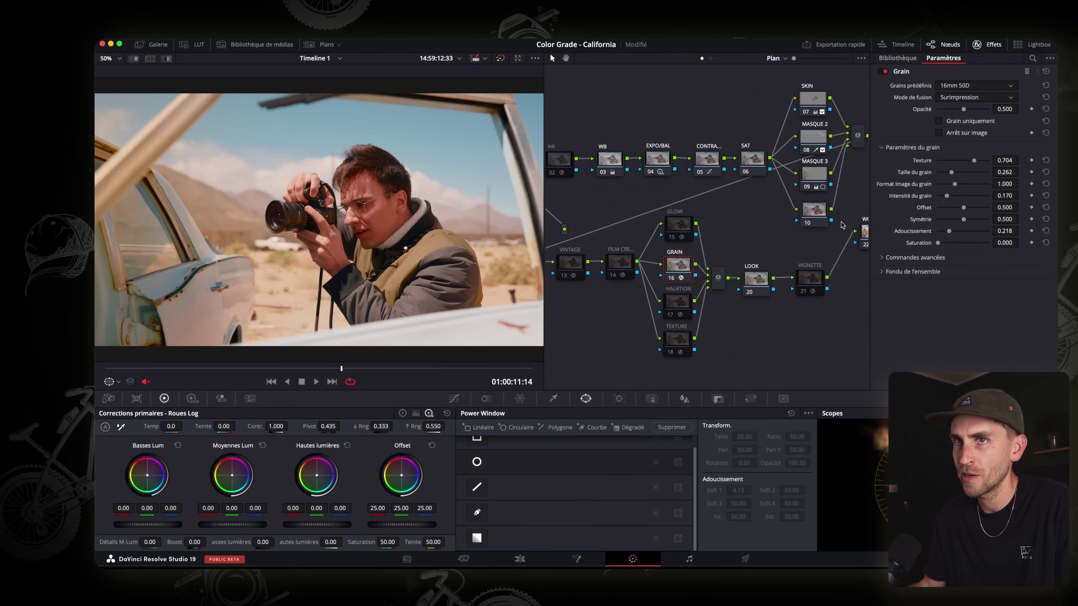
Keep the 16mm 50D grain preset, check it at full screen, and adjust texture to 0.669 and grain size to 0.349
left_click(971, 86)
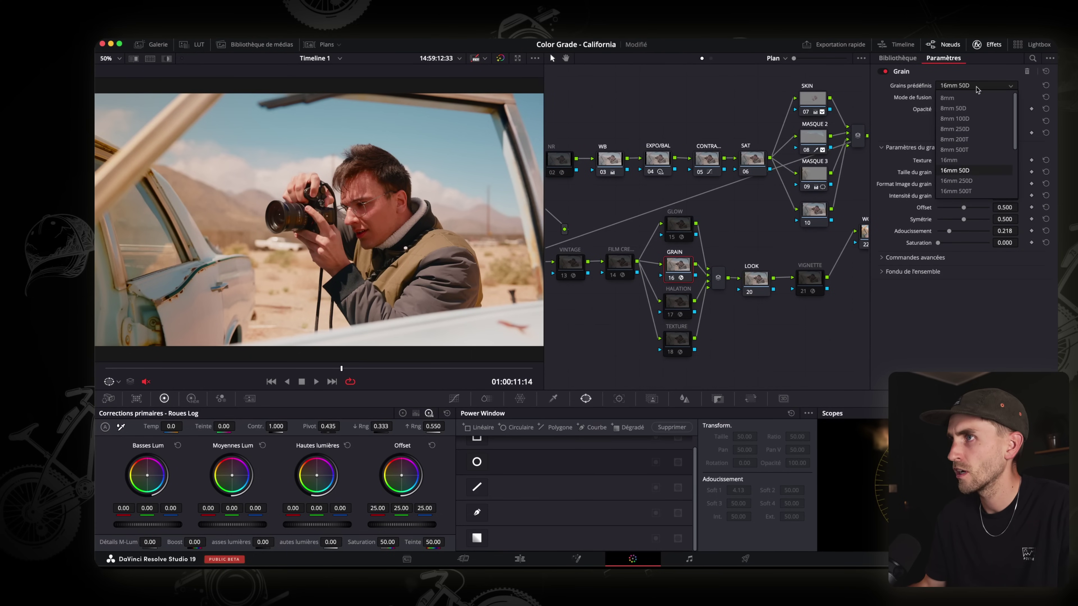
left_click(989, 174)
key("super+d")
key("super+d")
key("super+f")
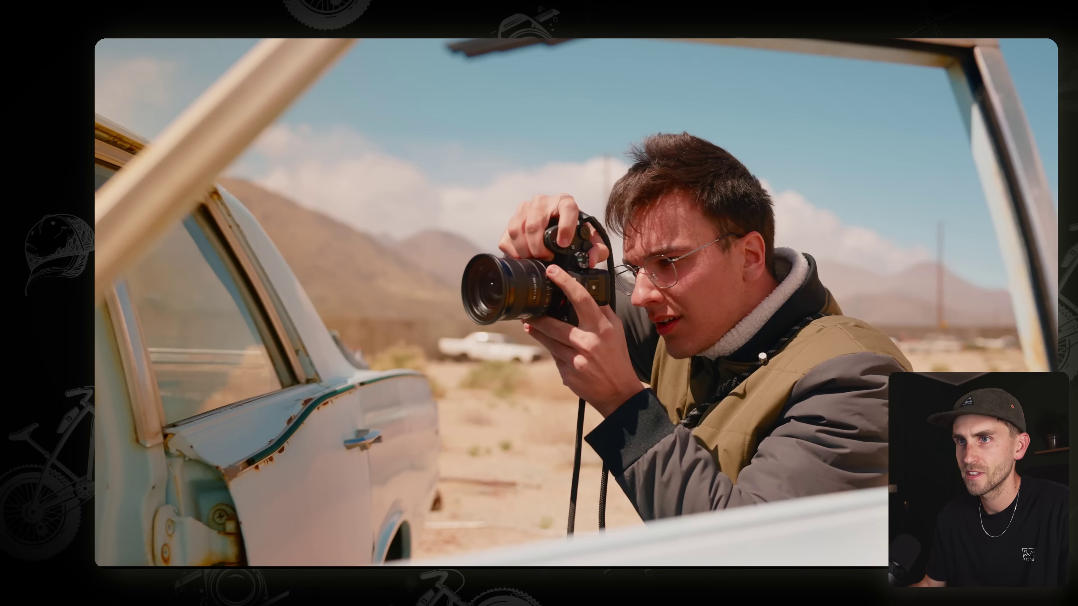
key("super+f")
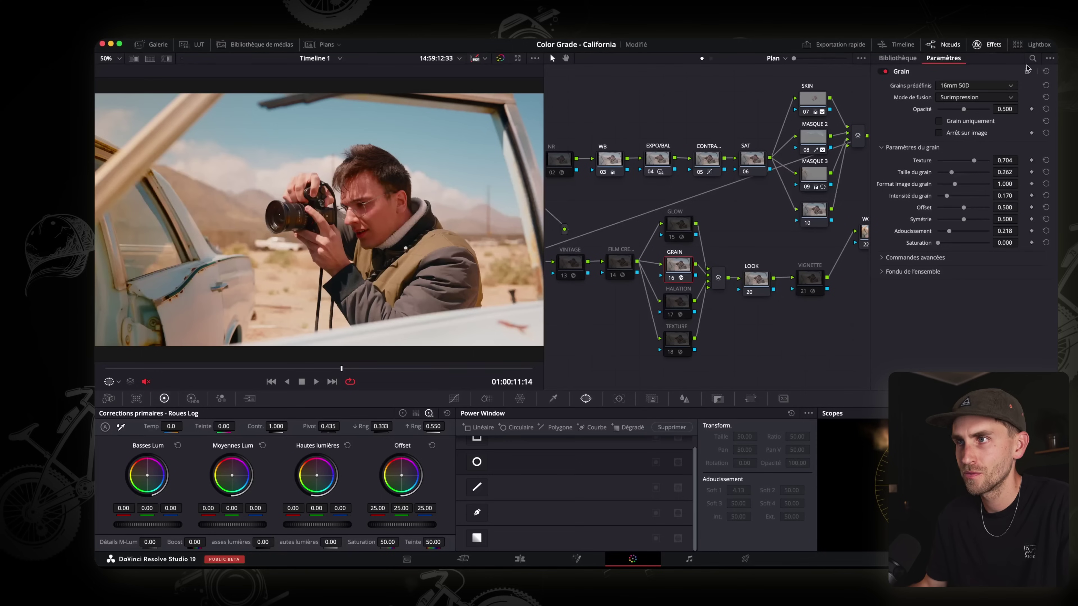
mouse_move(958, 174)
left_mouse_down()
mouse_move(970, 176)
mouse_move(957, 176)
left_mouse_up()
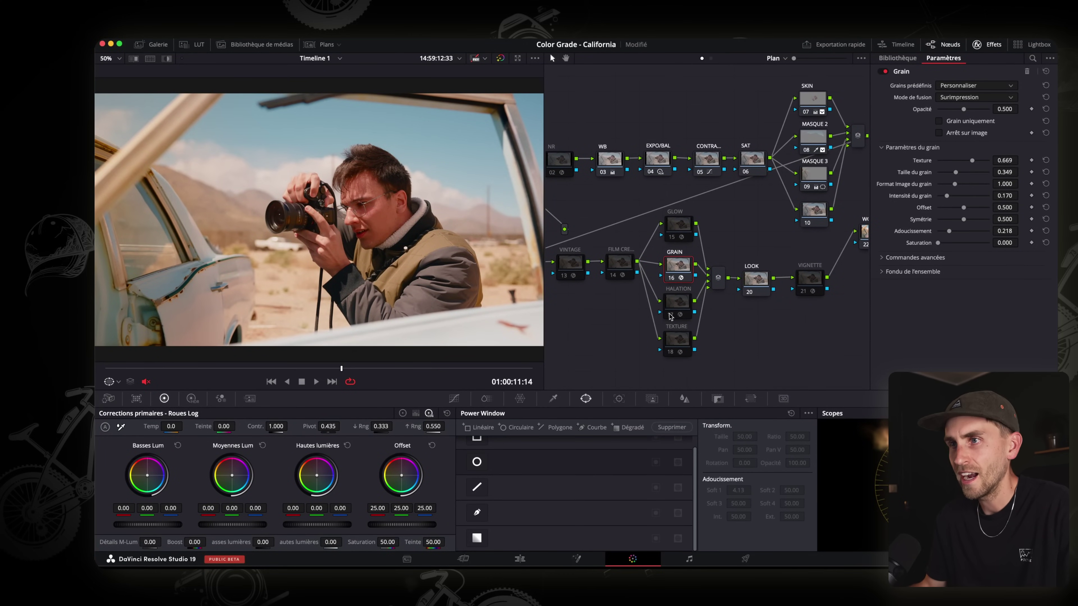
Enable the HALATION node, raise its isolation threshold to 1.000 and examine the halo at full screen
left_click(674, 302)
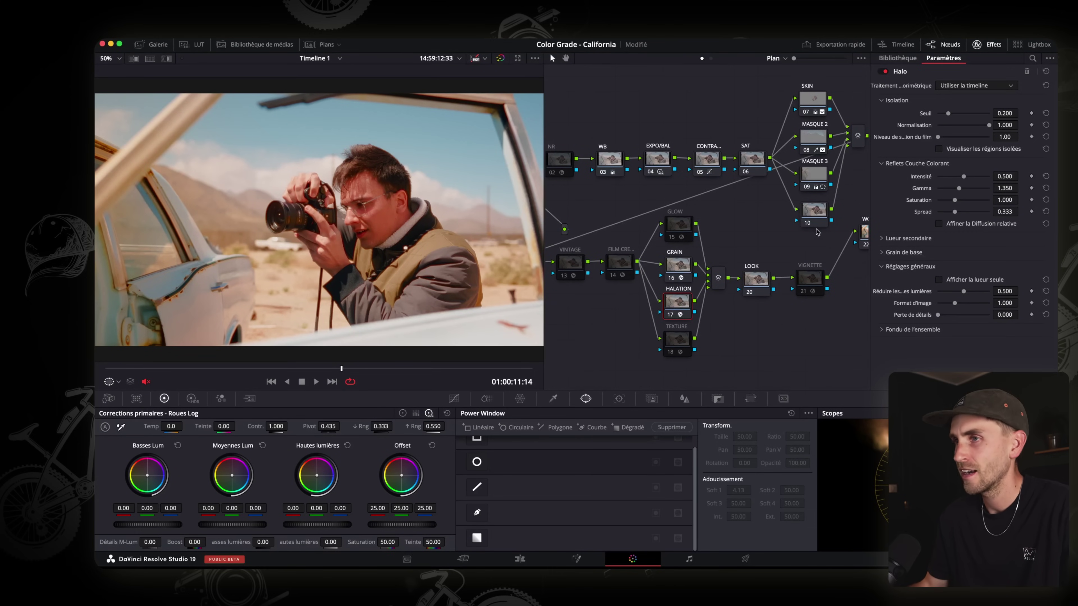
left_click_drag(948, 113, 989, 117)
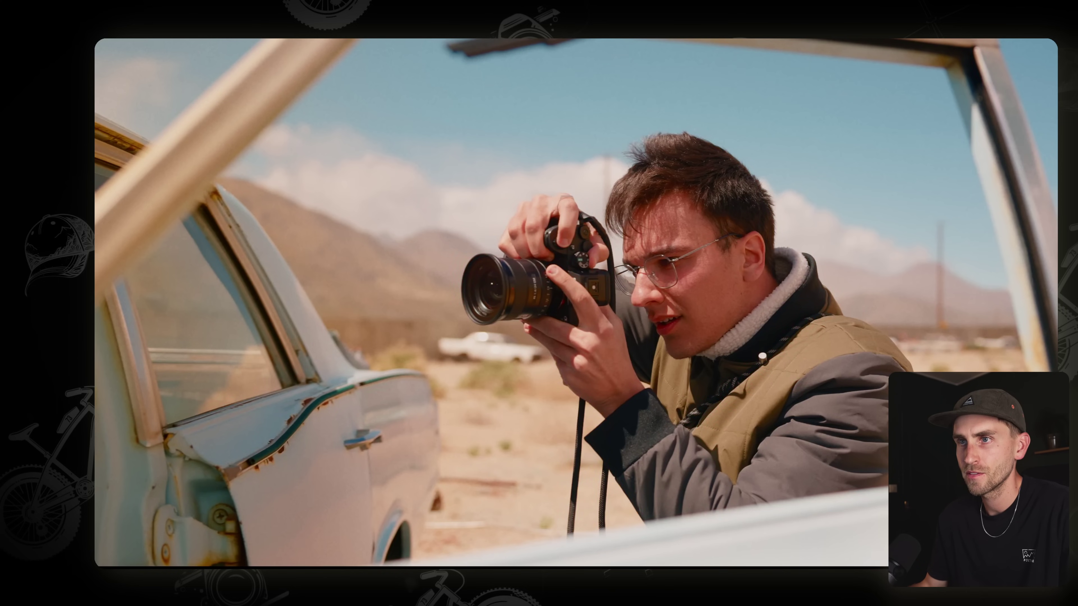
mouse_move(573, 275)
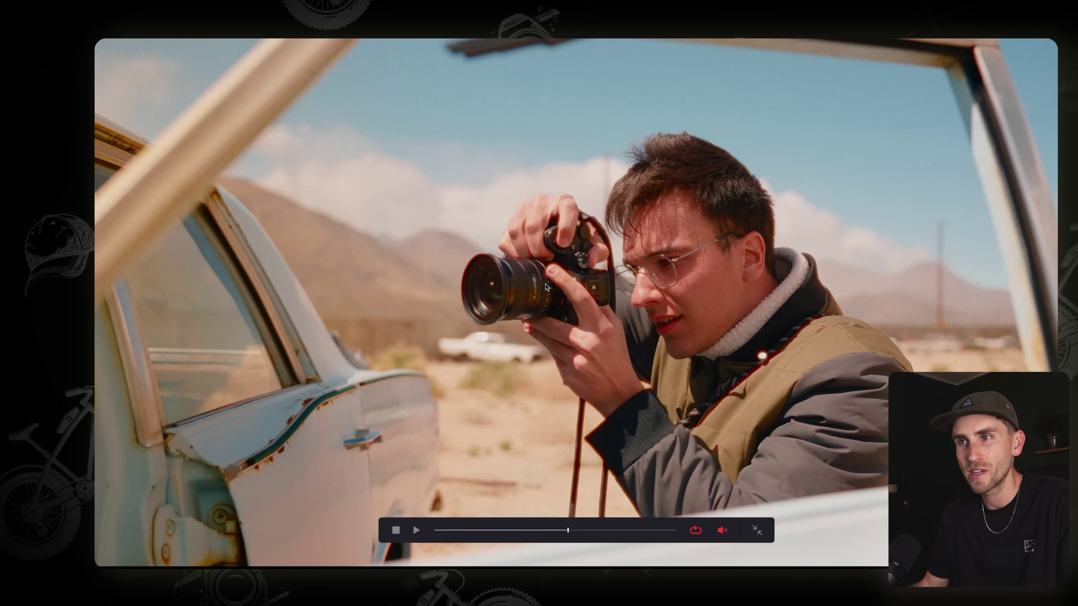
key("Escape")
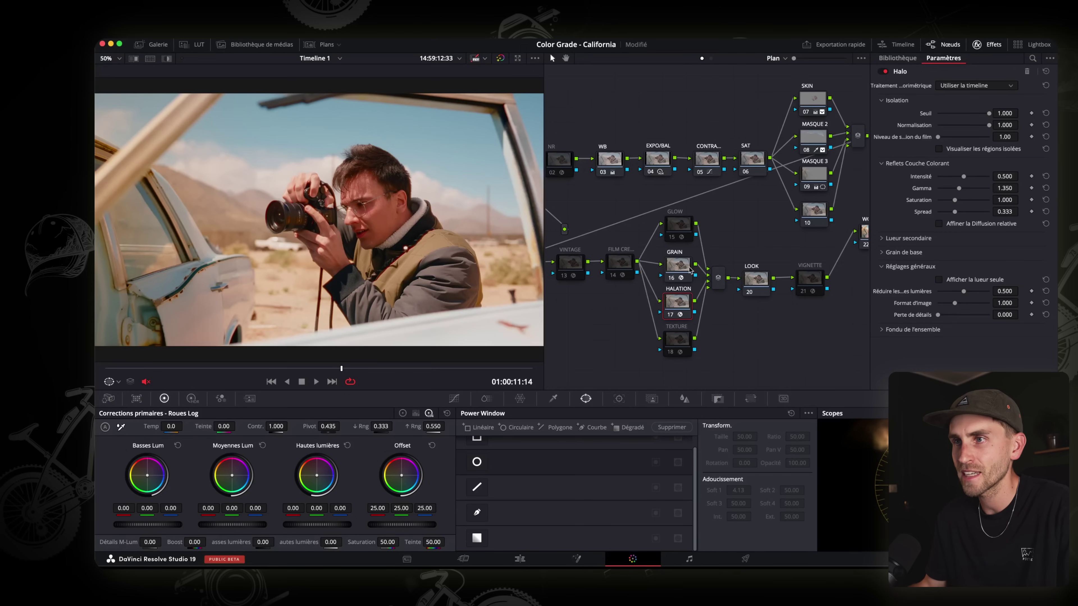
Save the project, and lower the halation threshold to 0.817 and its overall blend to 0.340
key("super+s")
left_click_drag(982, 113, 978, 113)
left_click(912, 329)
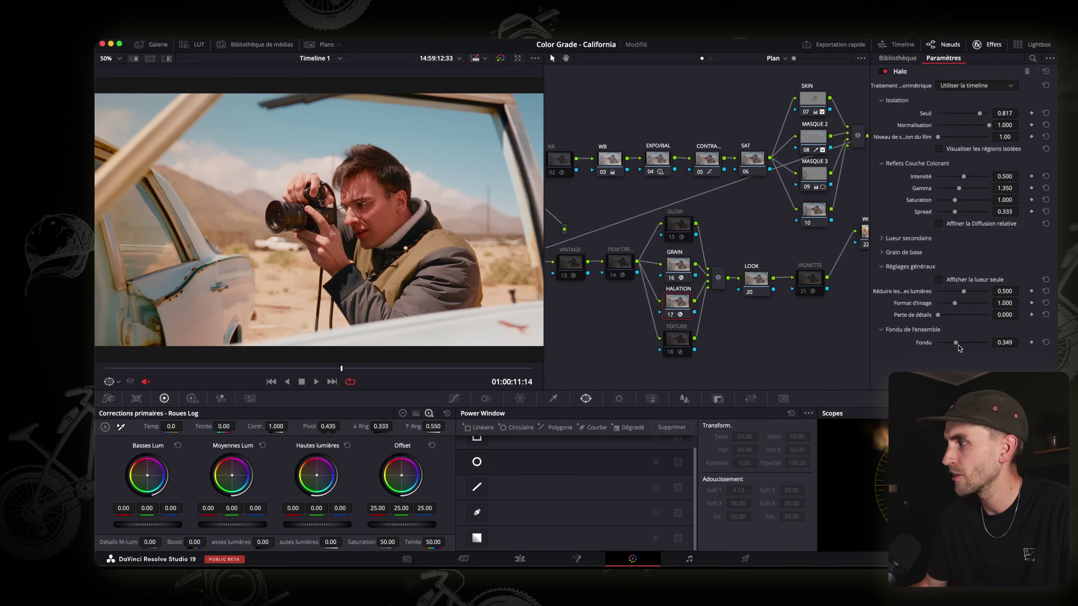
left_click_drag(941, 347, 954, 344)
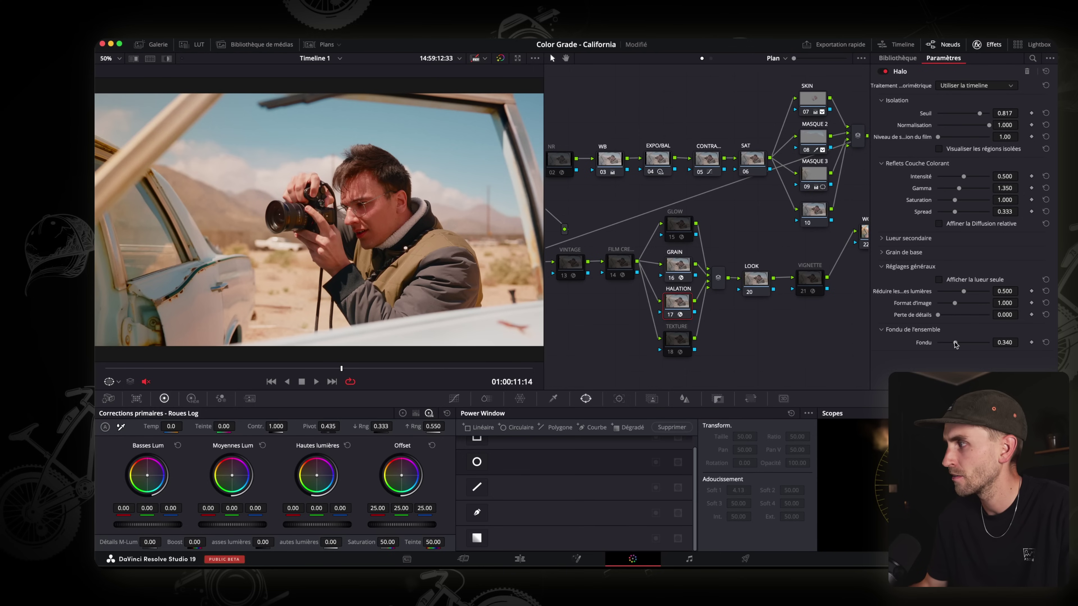
Enable the GLOW node and set its brightness threshold to 0.725 and diffusion to 0.385
left_click(670, 239)
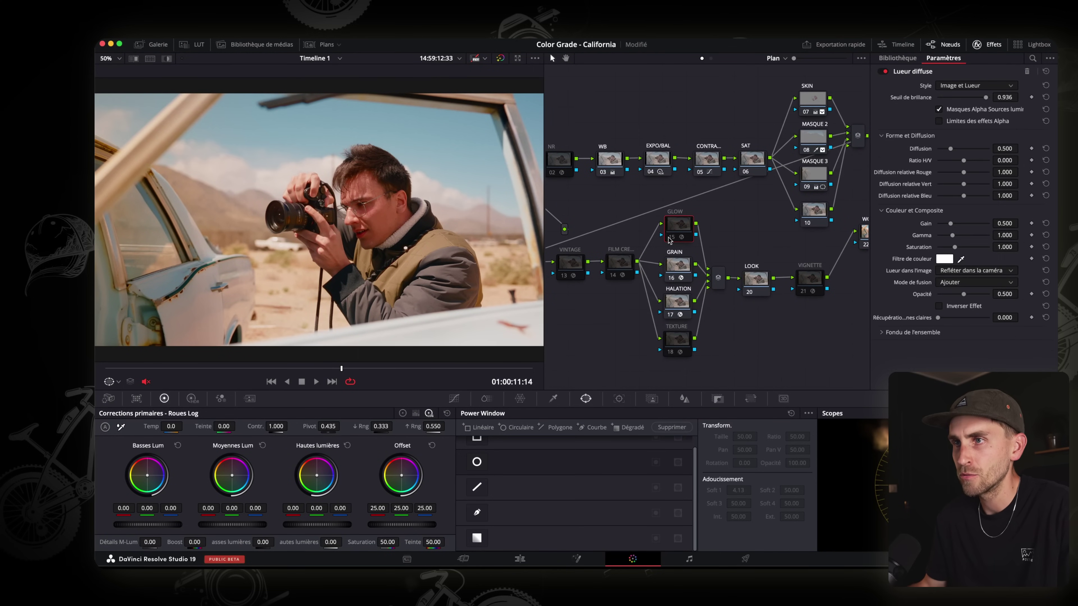
mouse_move(983, 97)
left_mouse_down()
mouse_move(958, 100)
mouse_move(973, 102)
left_mouse_up()
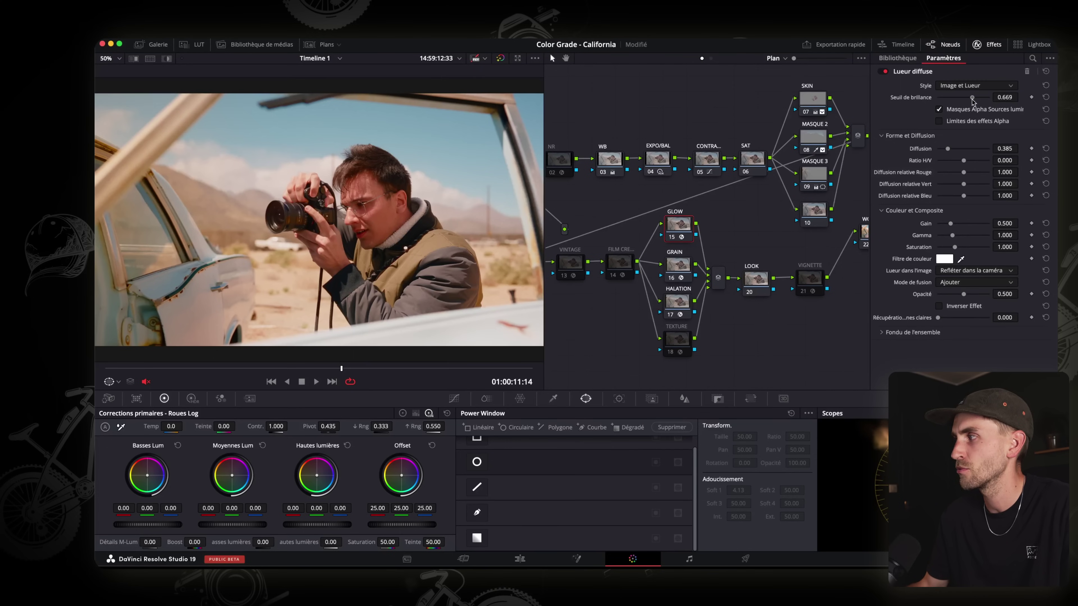
left_click_drag(972, 101, 975, 101)
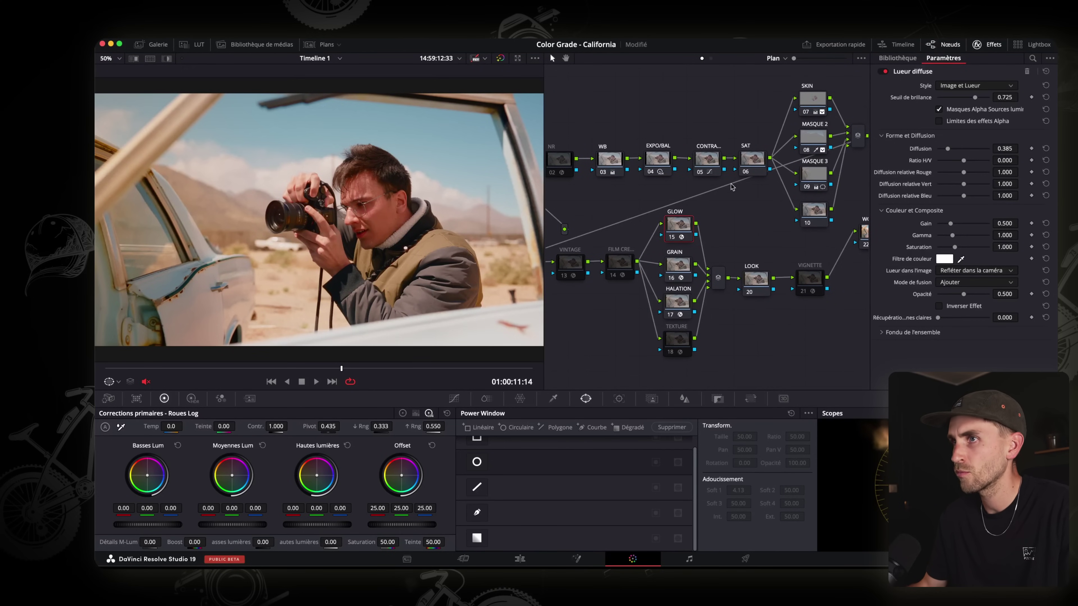
Lower the shadow point of the contrast node's custom curve very slightly
left_click(711, 159)
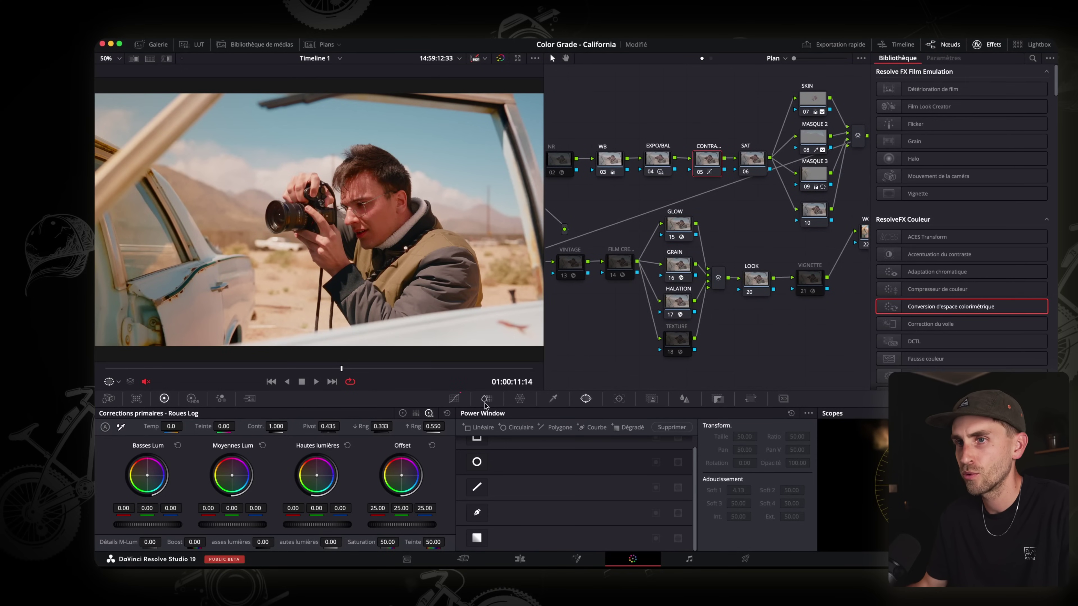
left_click(454, 400)
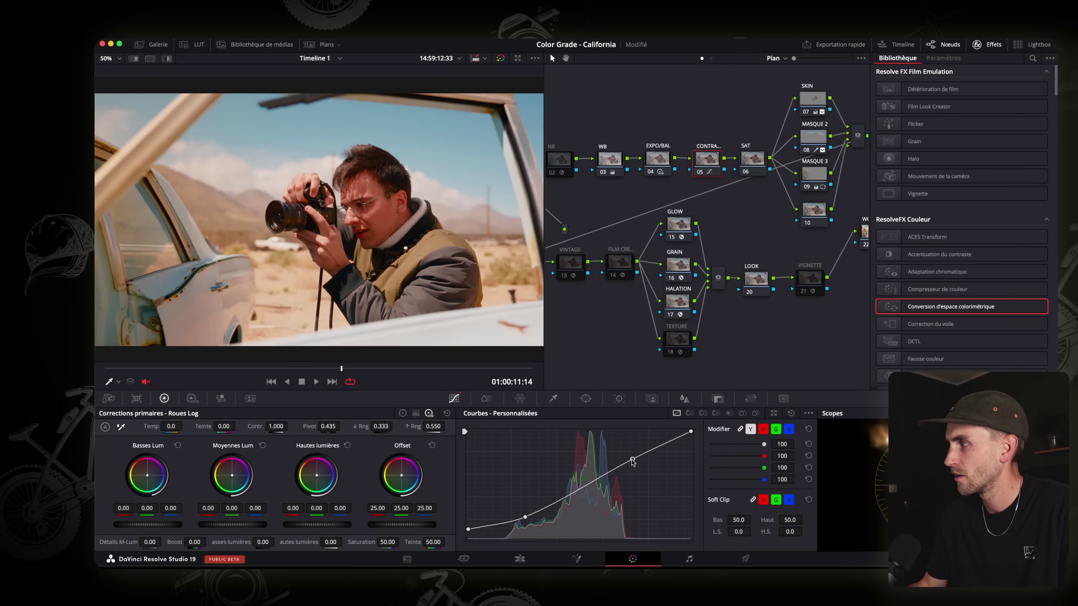
left_click_drag(525, 519, 525, 520)
Enable the VIGNETTE node and toggle it off and on to compare its effect on the shot
left_click(804, 285)
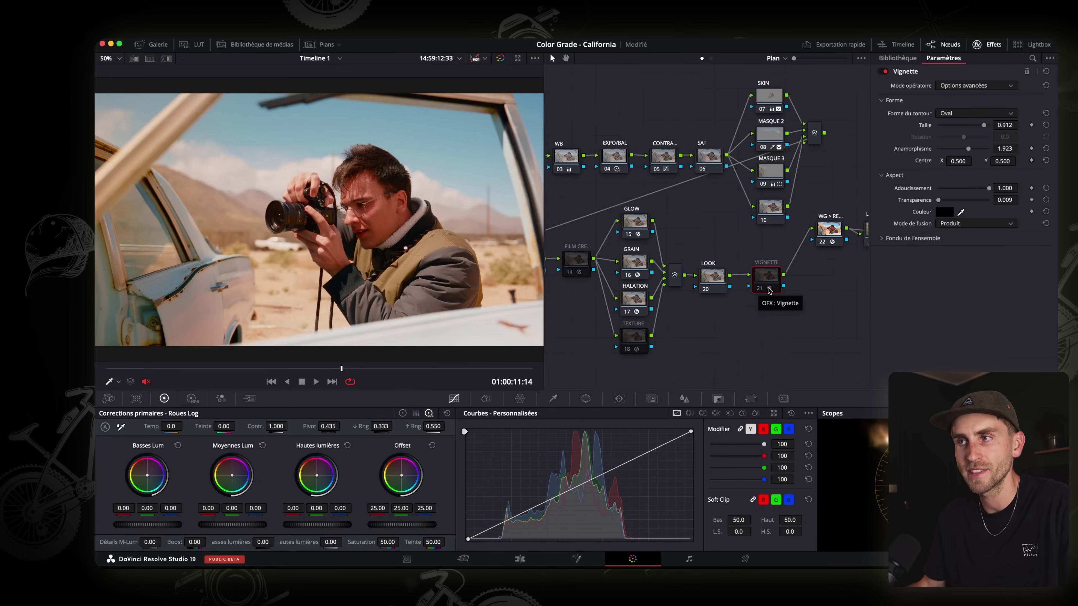
left_click(759, 290)
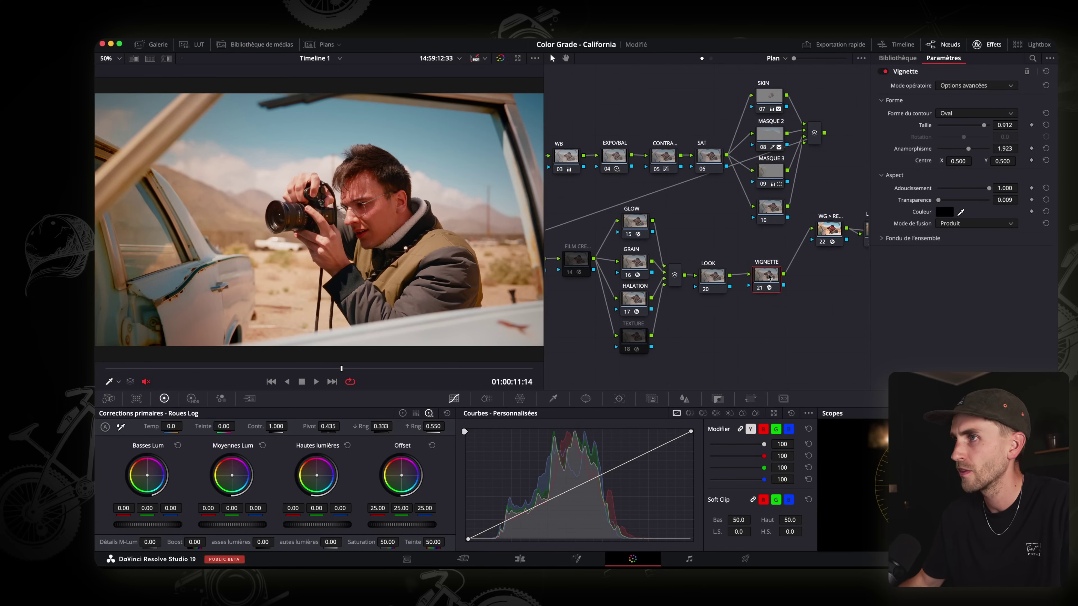
key("super+d")
key("super+d")
key("super+d")
key("super+d")
key("super+d")
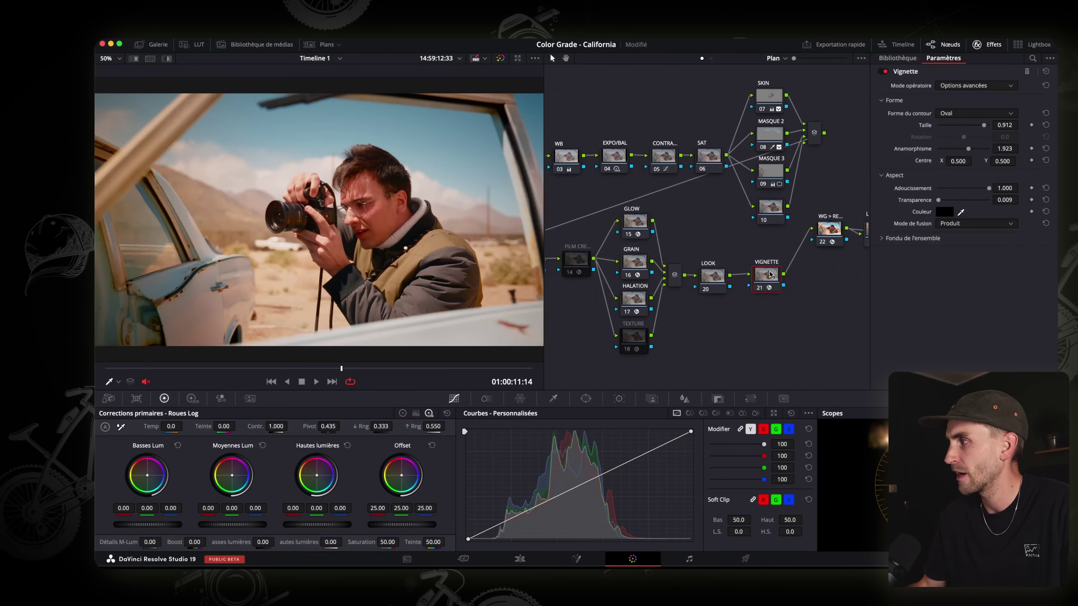
key("super+d")
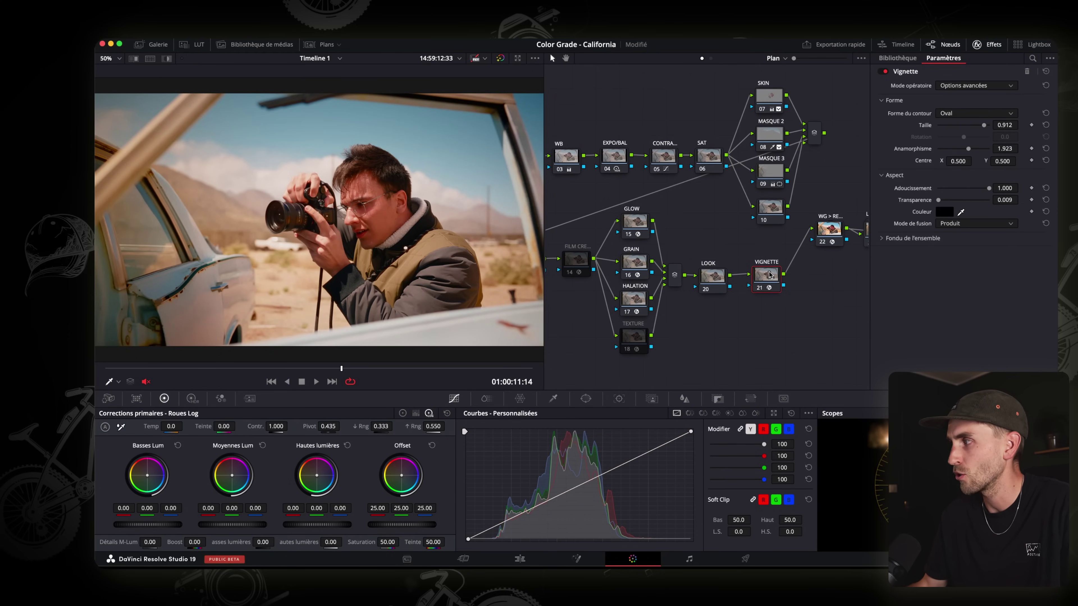
Reduce the vignette's size to 0.799 and save the project
left_click_drag(983, 125, 978, 128)
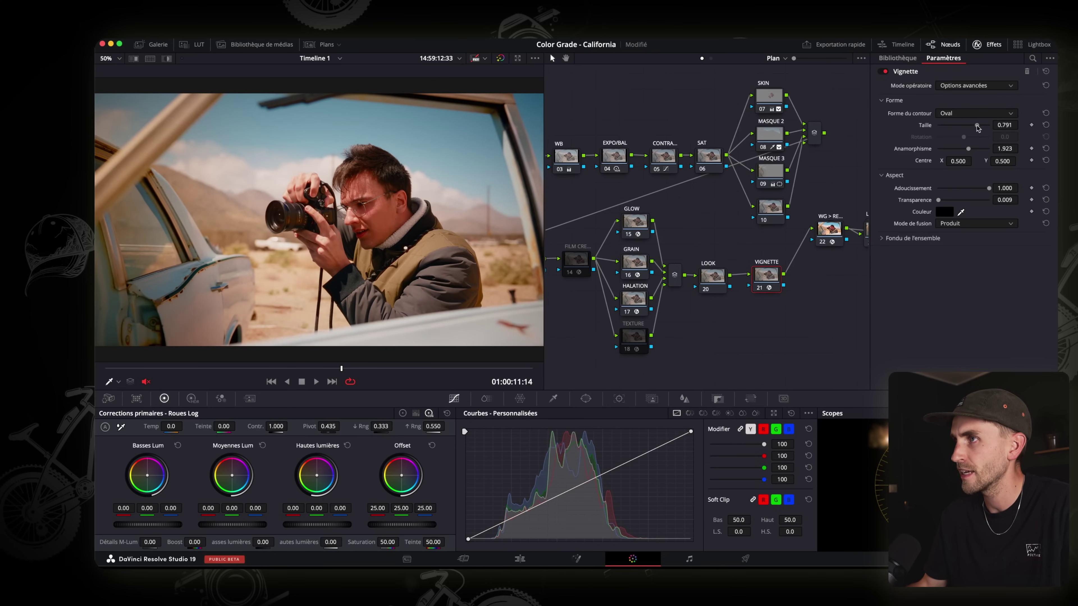
key("super+s")
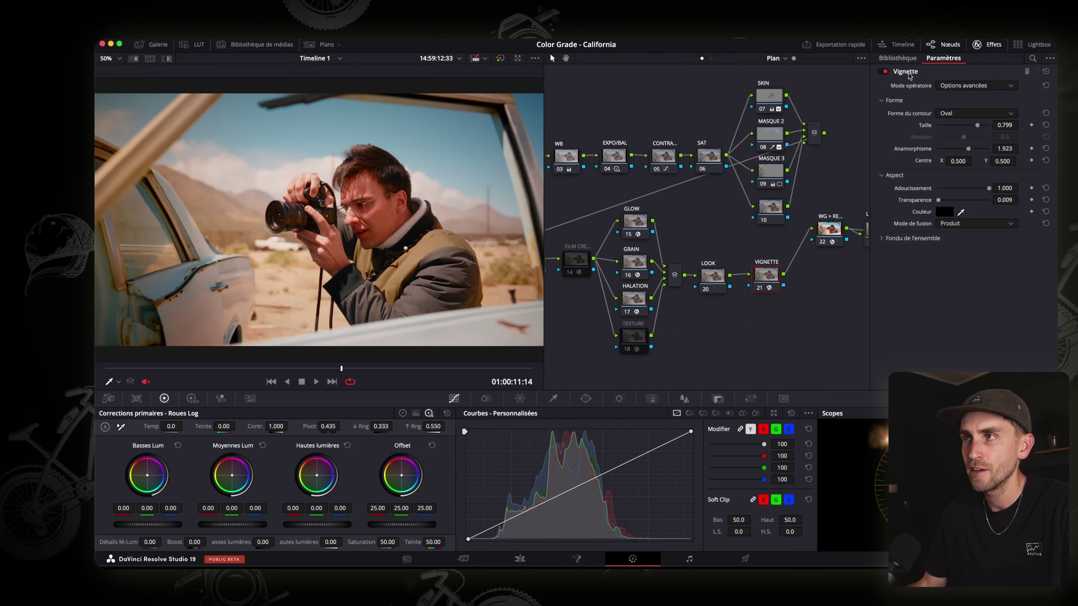
left_click(758, 280)
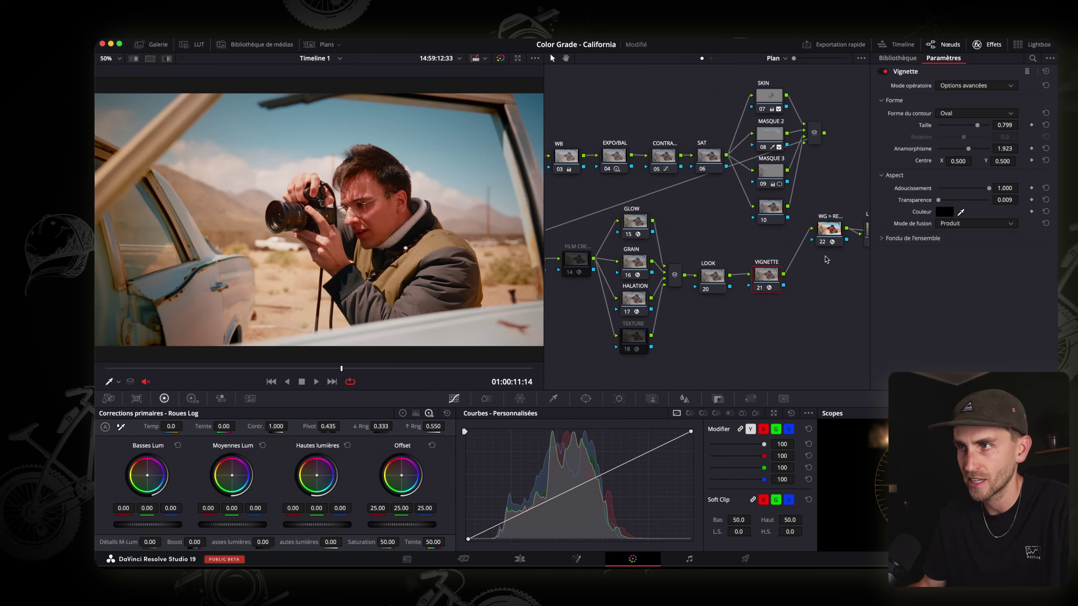
Compare the shot with and without the grade at full screen, and view the MASQUE 2 node's ColorSlice settings
key("shift+ctrl+e")
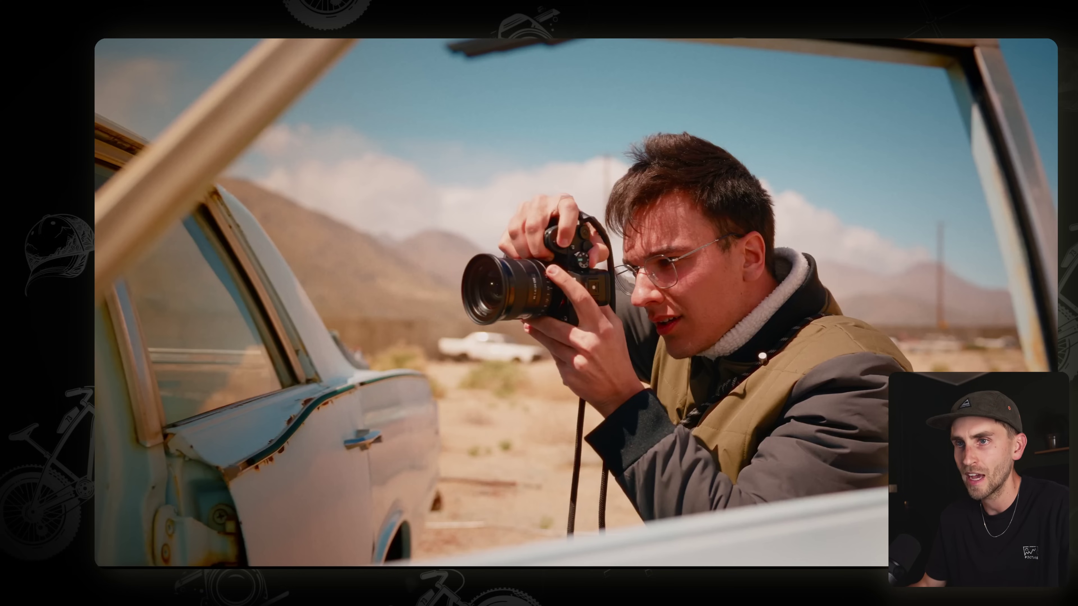
key("shift+d")
key("shift+d")
mouse_move(895, 288)
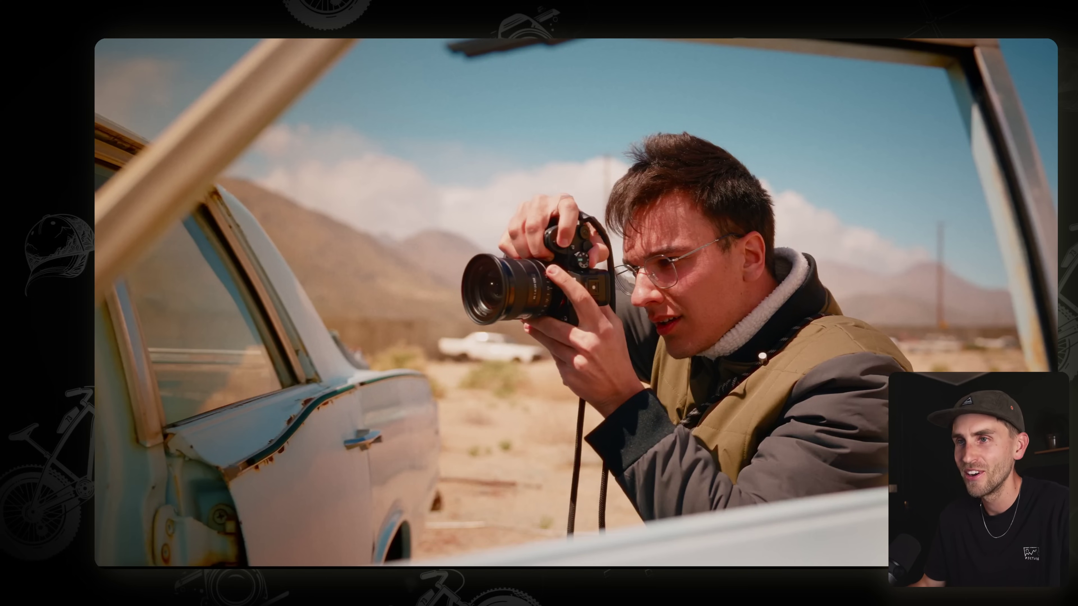
key("Escape")
left_click(869, 140)
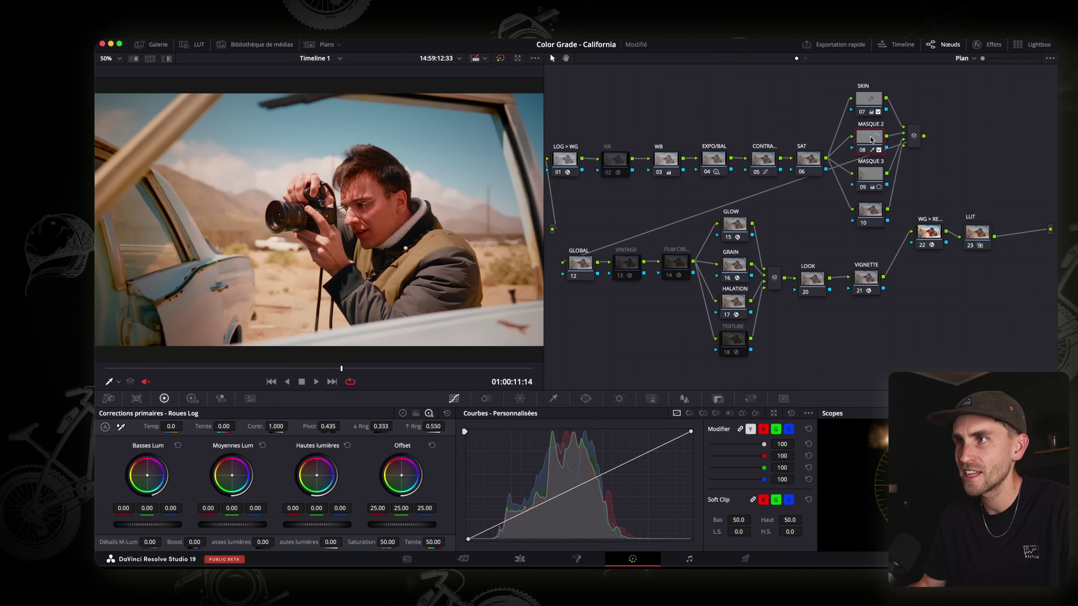
left_click(486, 398)
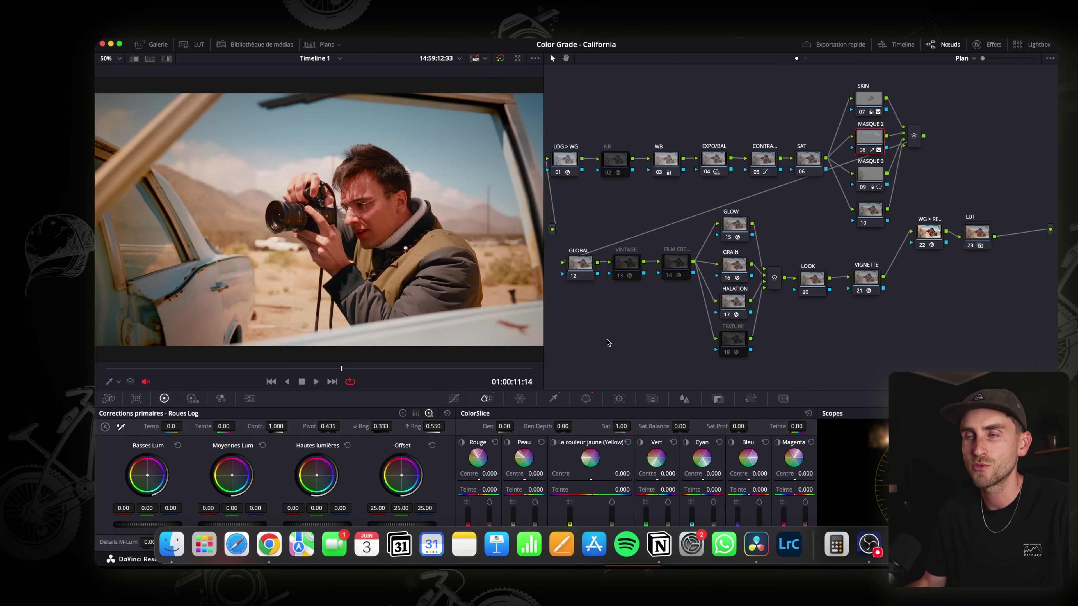
Examine the node graph at clip and timeline level, and mark out the clip nodes from GLOBAL through LUT
left_click(973, 59)
left_click(973, 58)
left_click(974, 58)
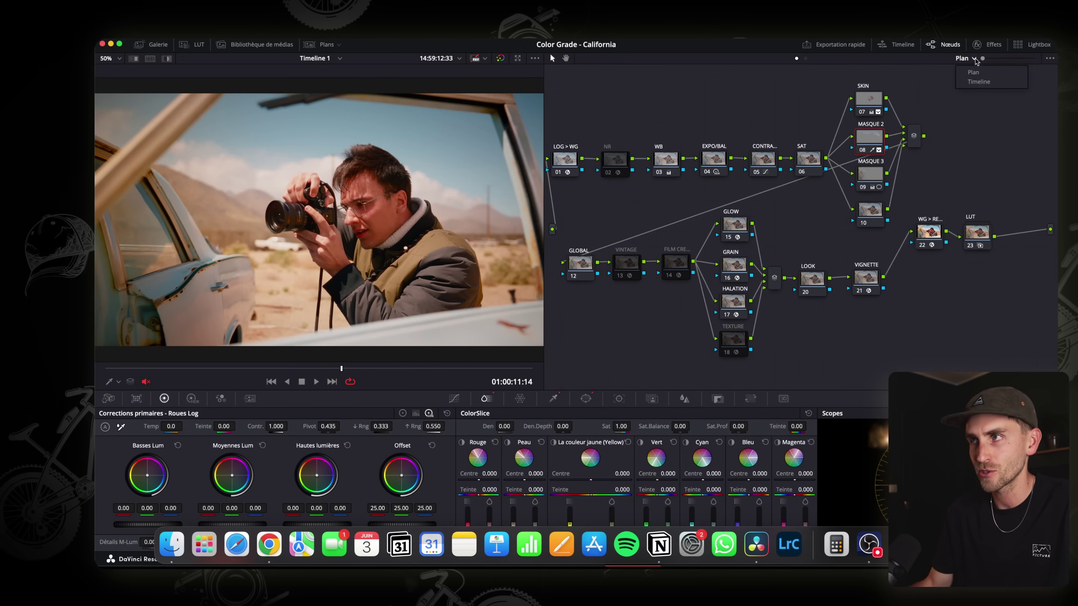
left_click(978, 81)
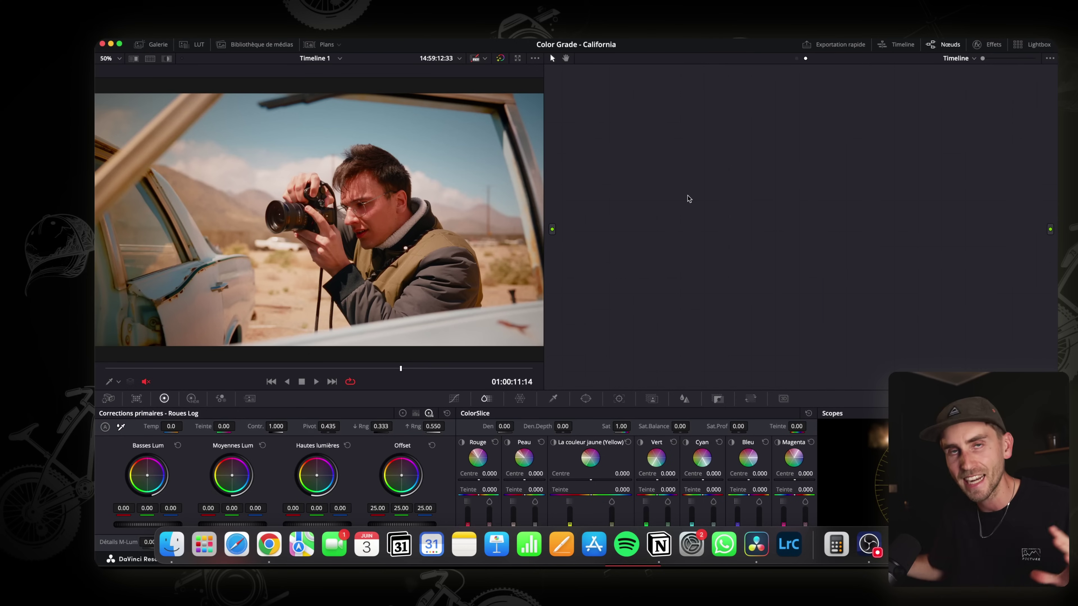
left_click(973, 58)
left_click(974, 71)
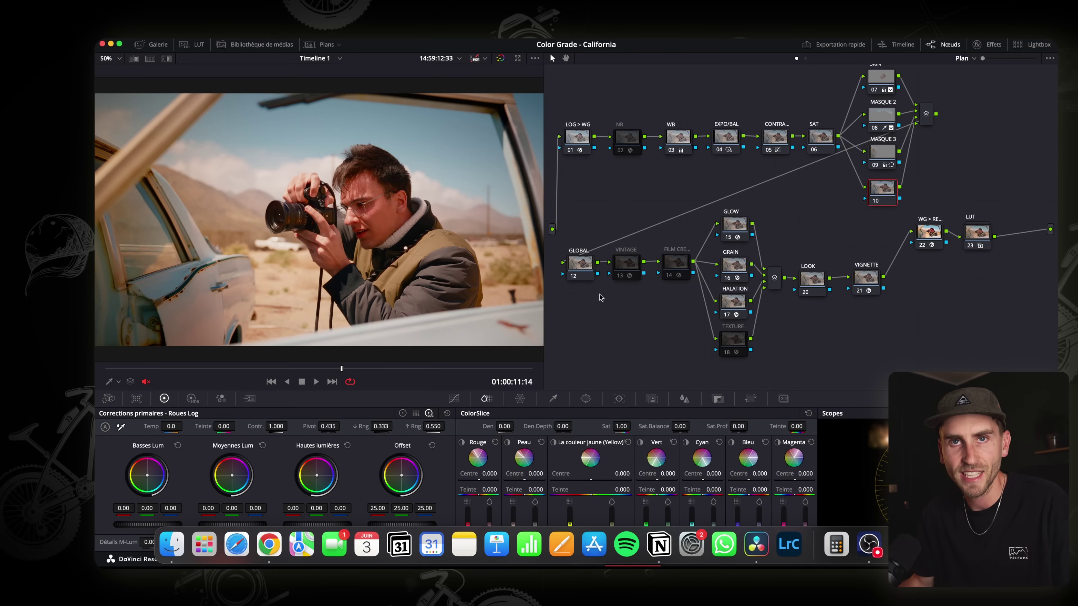
left_click_drag(580, 229, 1002, 351)
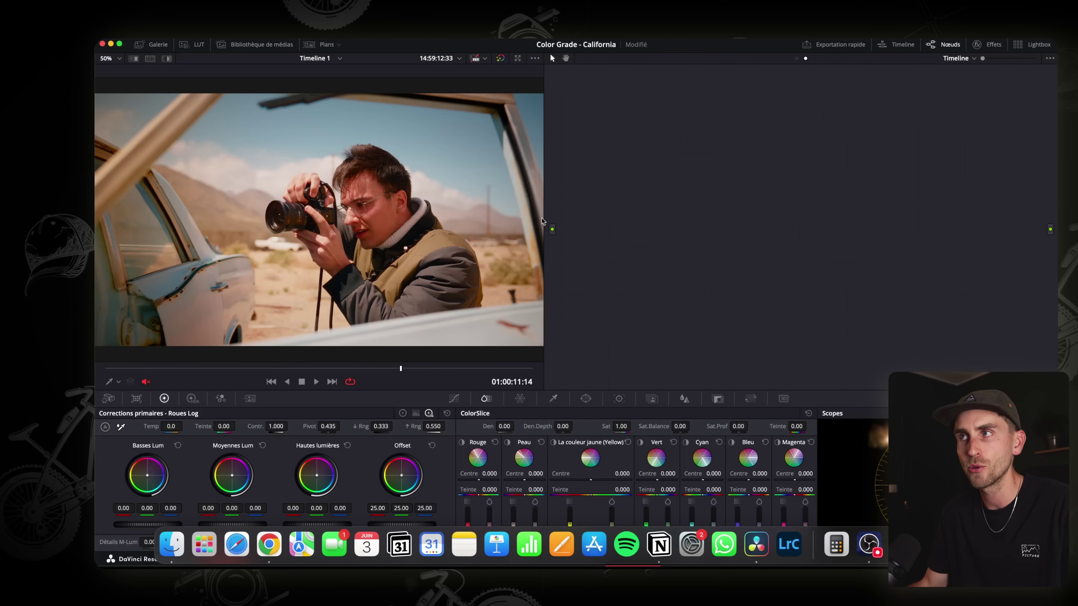
left_click(972, 62)
left_click(968, 76)
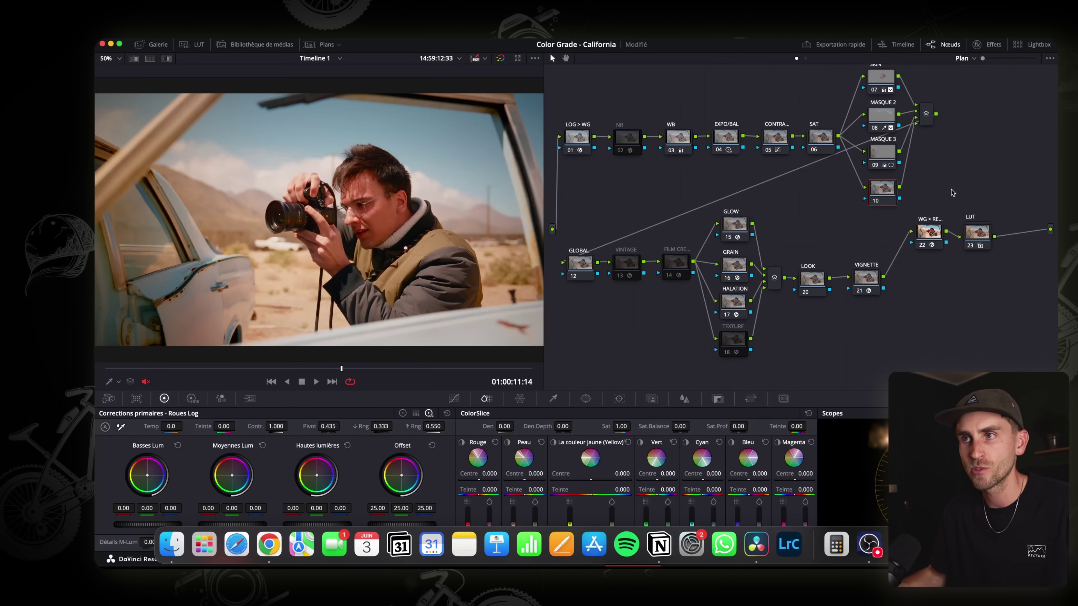
left_click_drag(586, 238, 1019, 339)
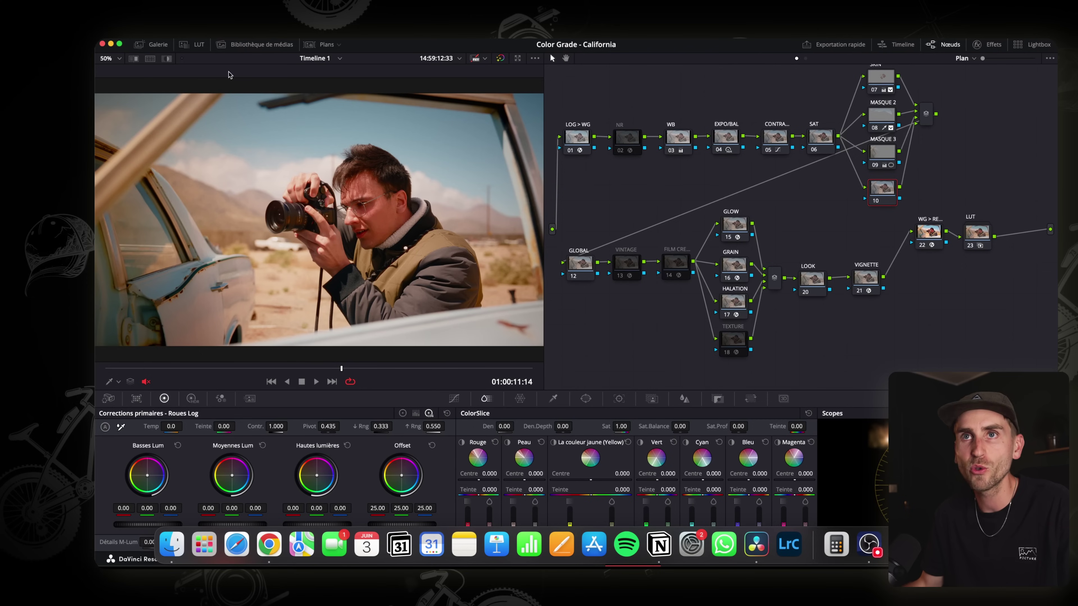
Apply the saved "PRO - Timeline" node tree from the gallery to the timeline-level node graph
left_click(153, 46)
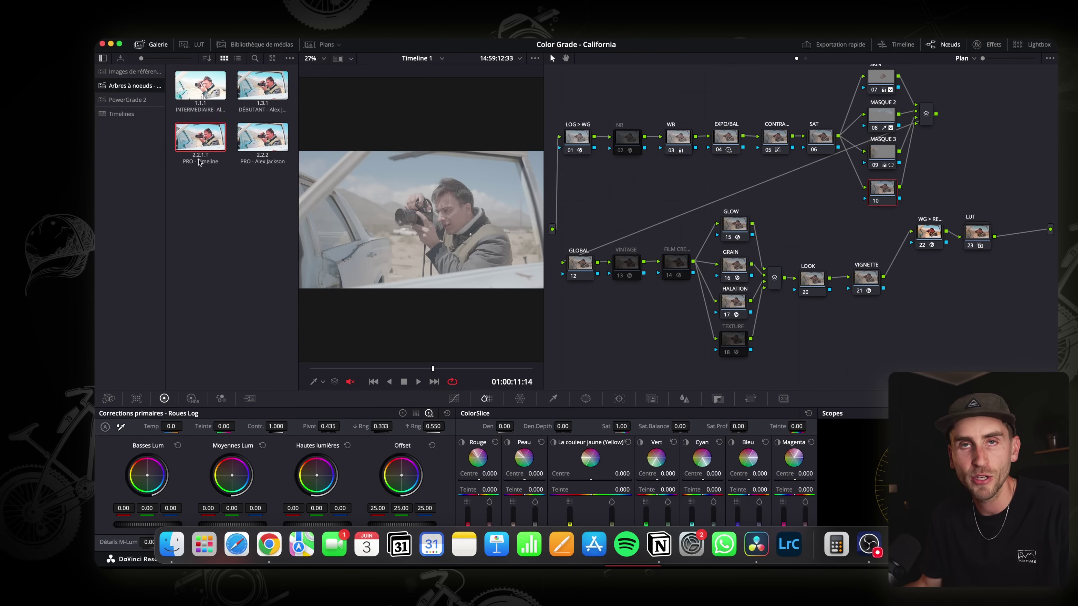
left_click(972, 59)
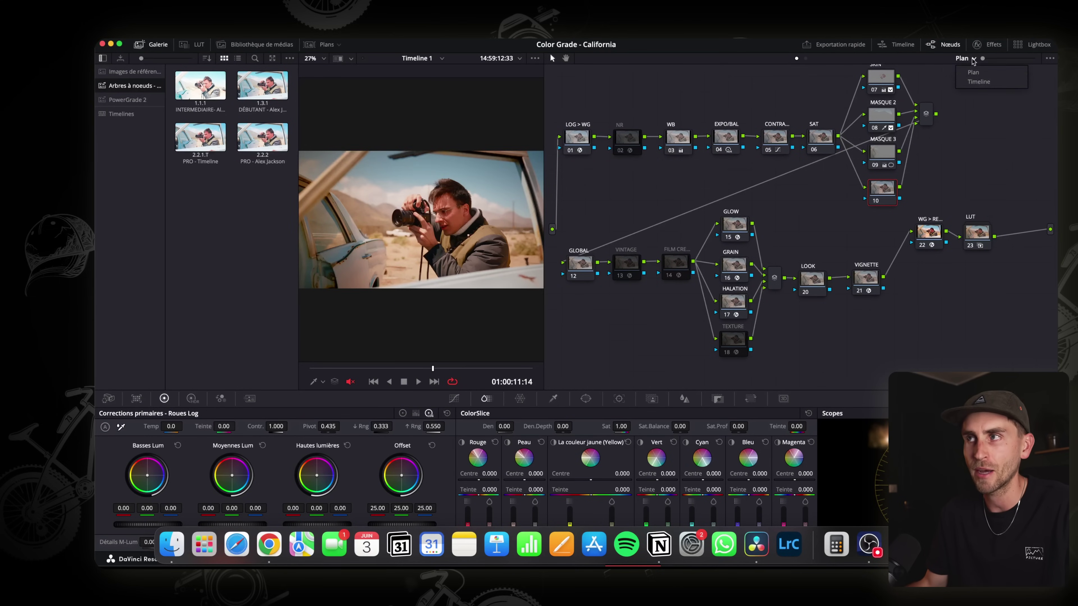
left_click(980, 83)
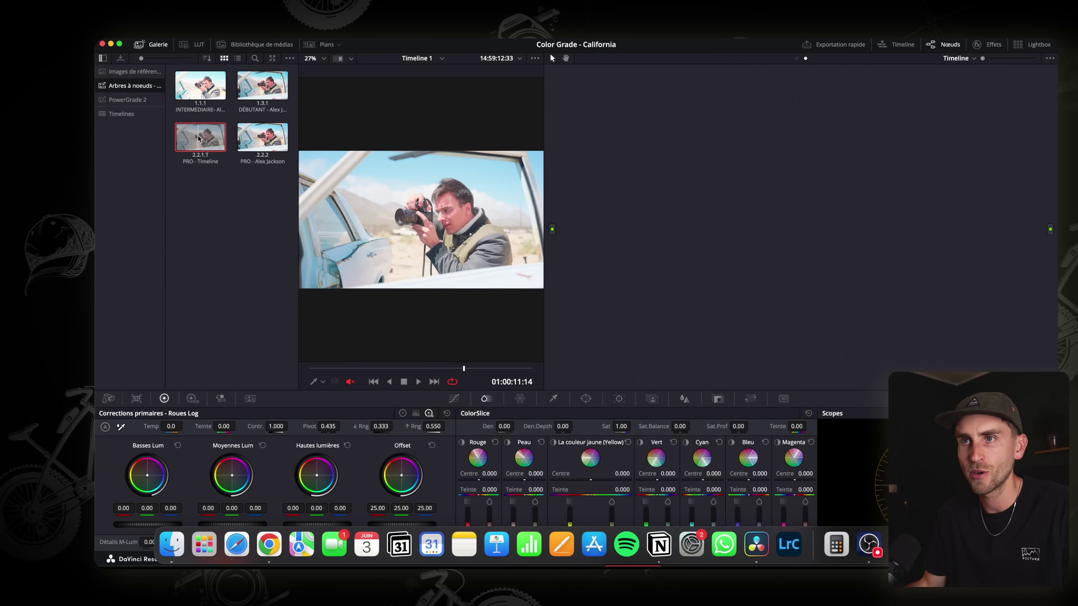
double_click(199, 138)
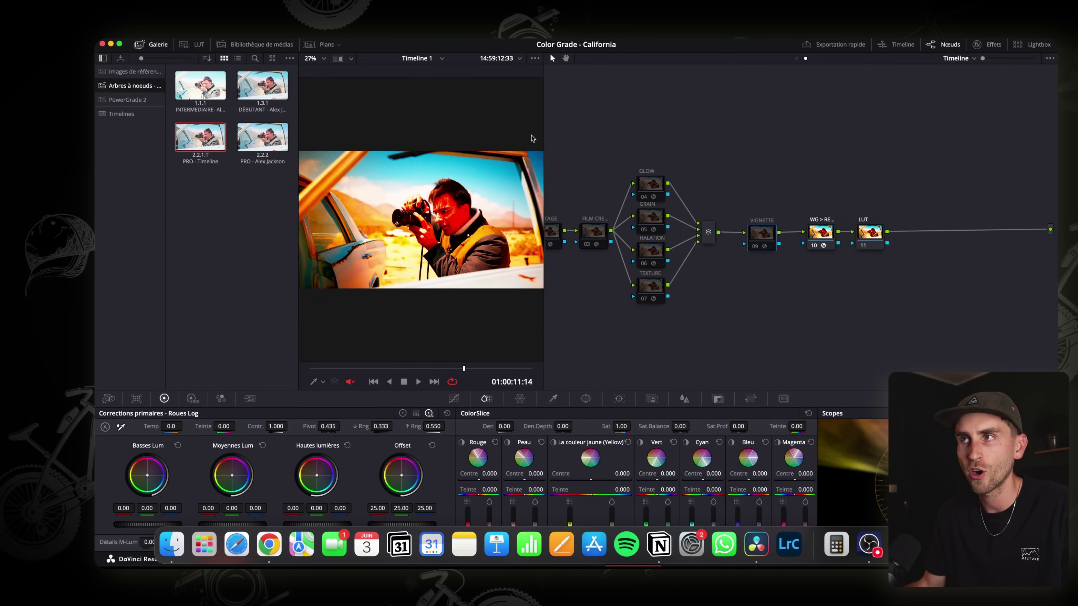
Delete the nodes from GLOBAL through LUT in the clip-level node graph
left_click(967, 59)
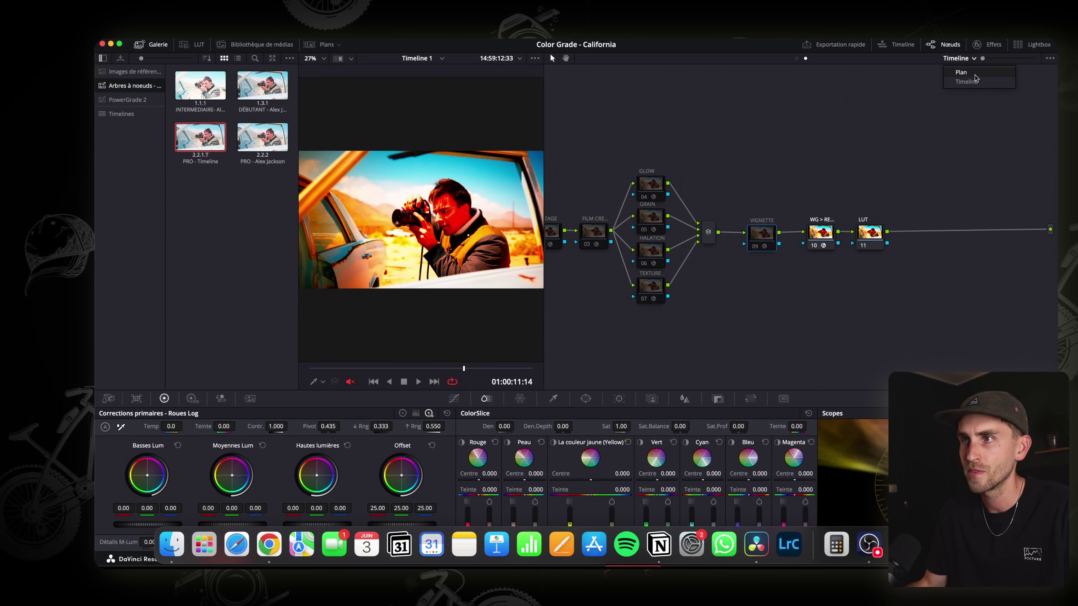
left_click(962, 73)
left_click_drag(577, 230, 1024, 347)
key("Delete")
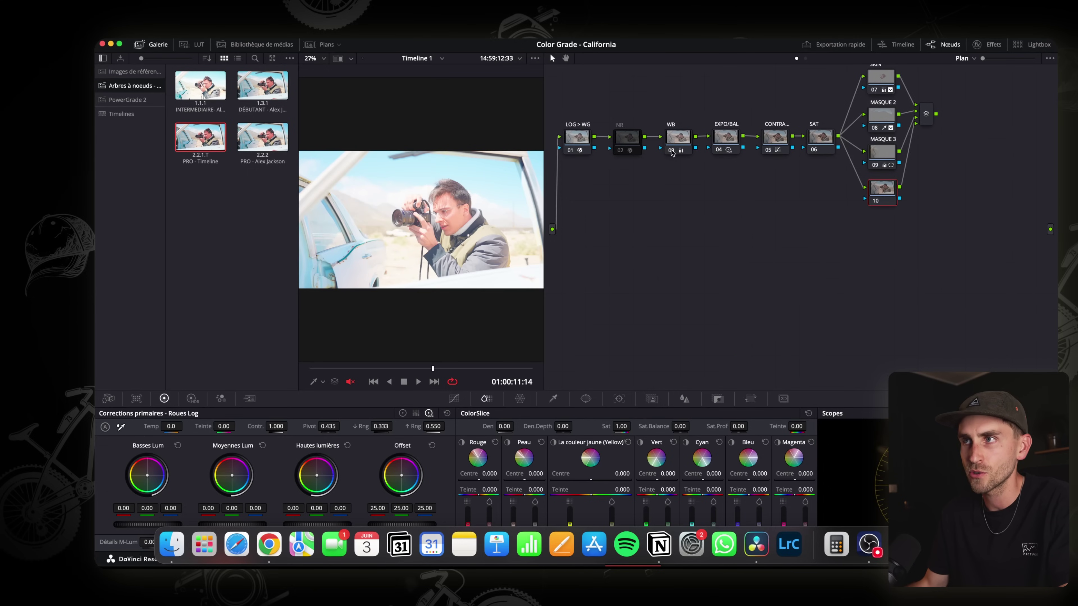
Reposition the remaining clip nodes with the parallel mixer connected to the clip output, and switch to the timeline-level node graph
left_click_drag(556, 81, 1011, 231)
scroll(936, 235, "up", 3)
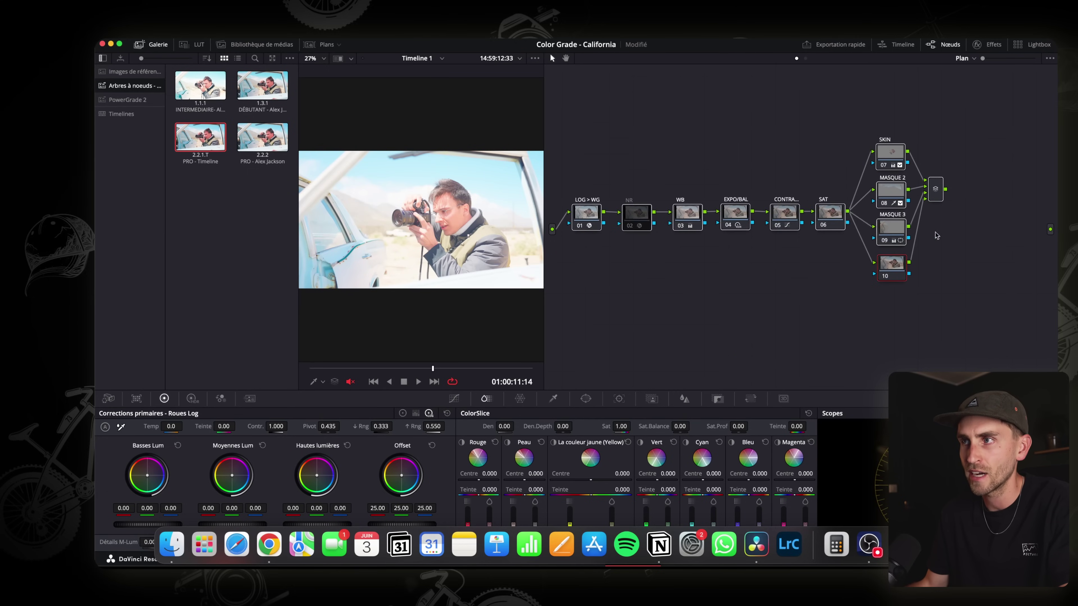
left_click_drag(946, 189, 1049, 229)
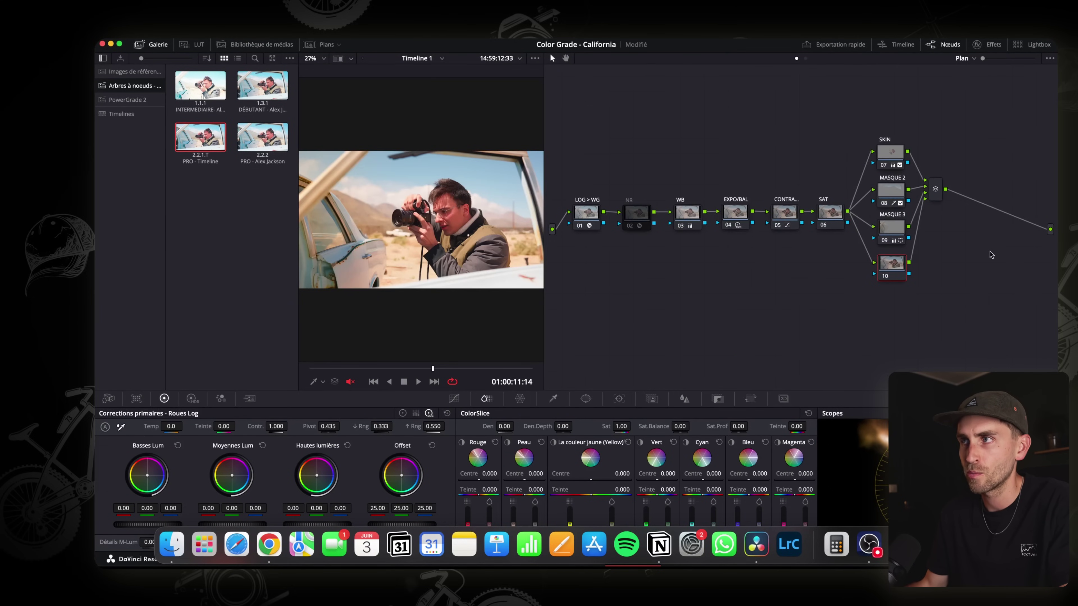
left_click(969, 58)
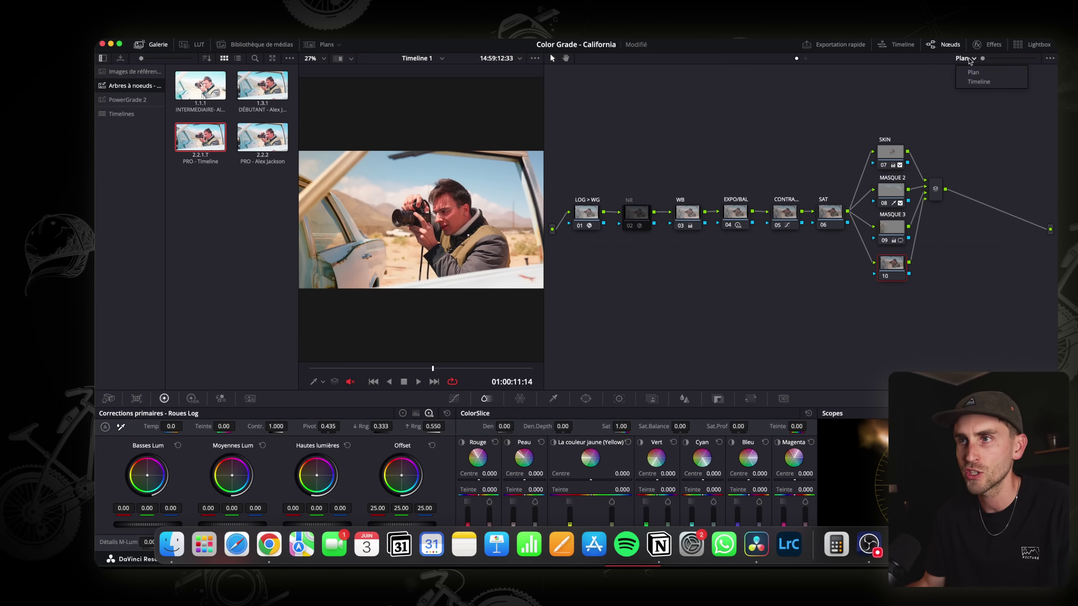
left_click(980, 82)
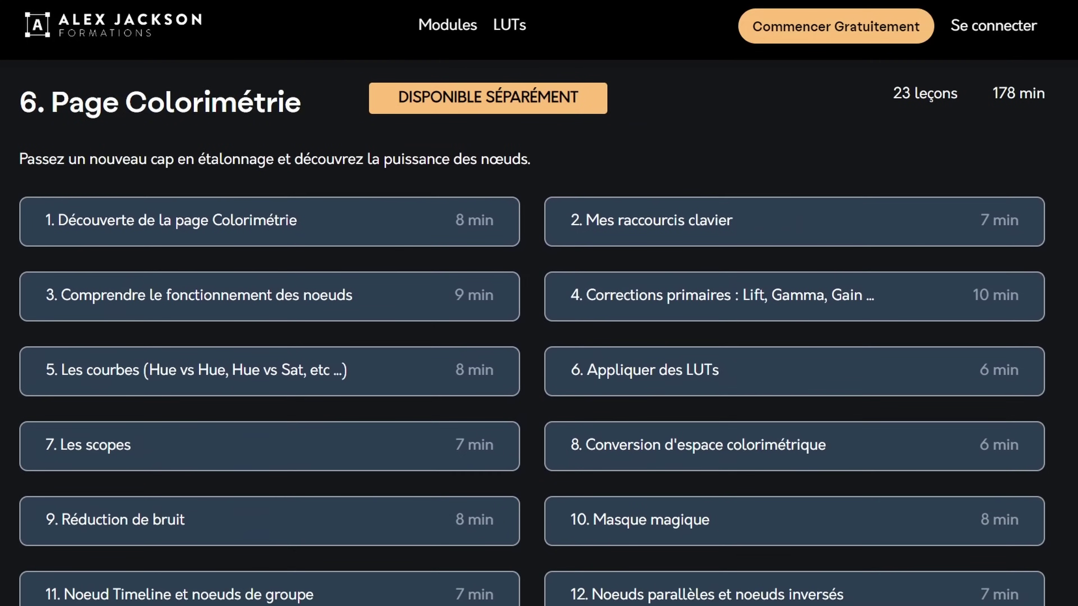
Switch to the DaVinci Resolve training website and look through the Colorimétrie lessons and the module overview
scroll(539, 335, "down", 15)
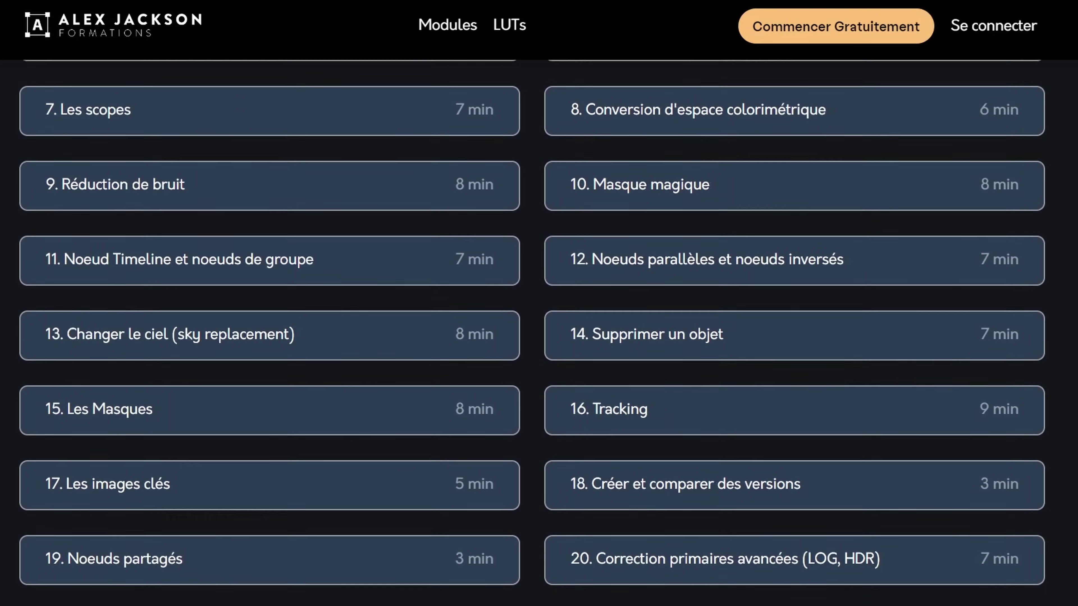
scroll(539, 335, "down", 3)
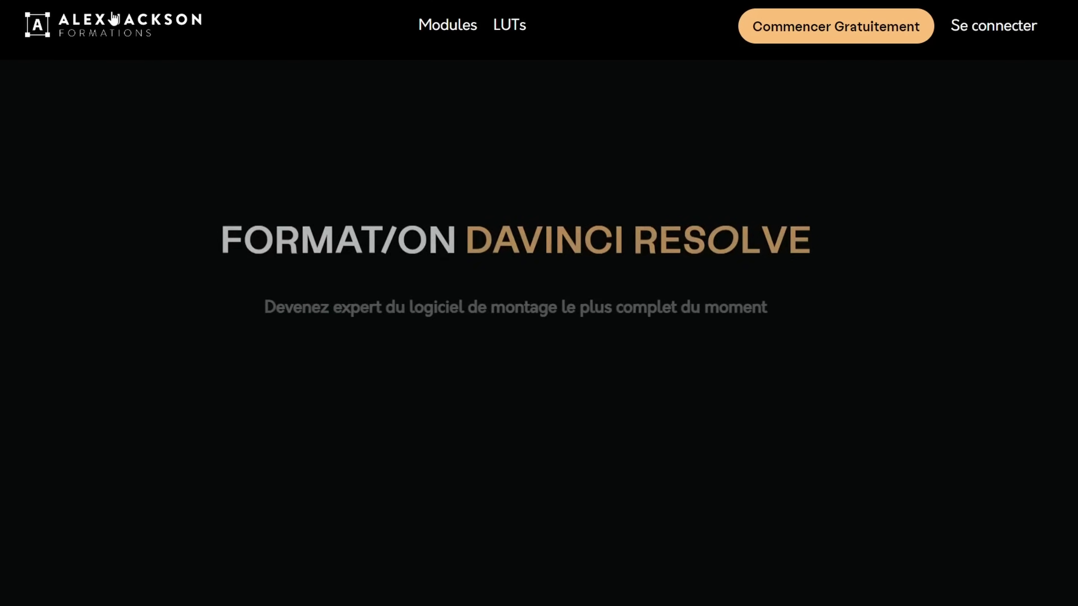
scroll(51, 71, "down", 10)
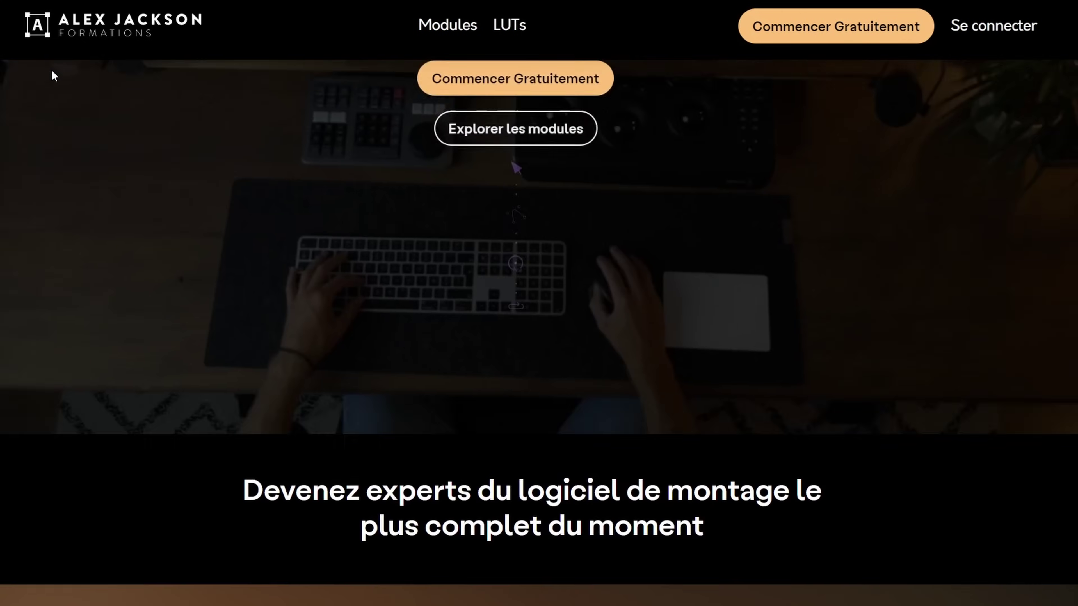
scroll(52, 72, "down", 8)
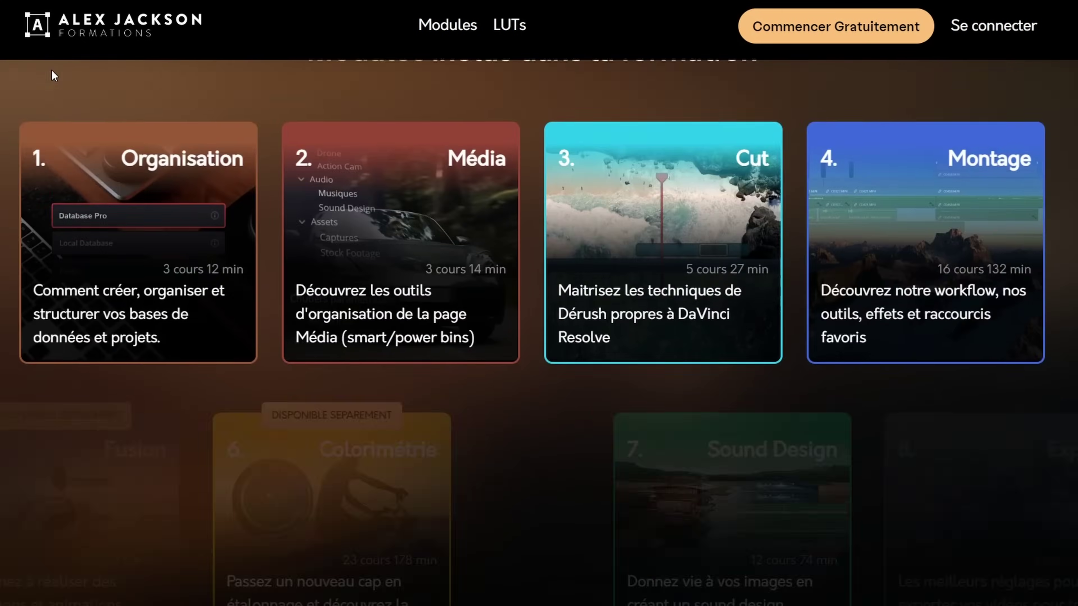